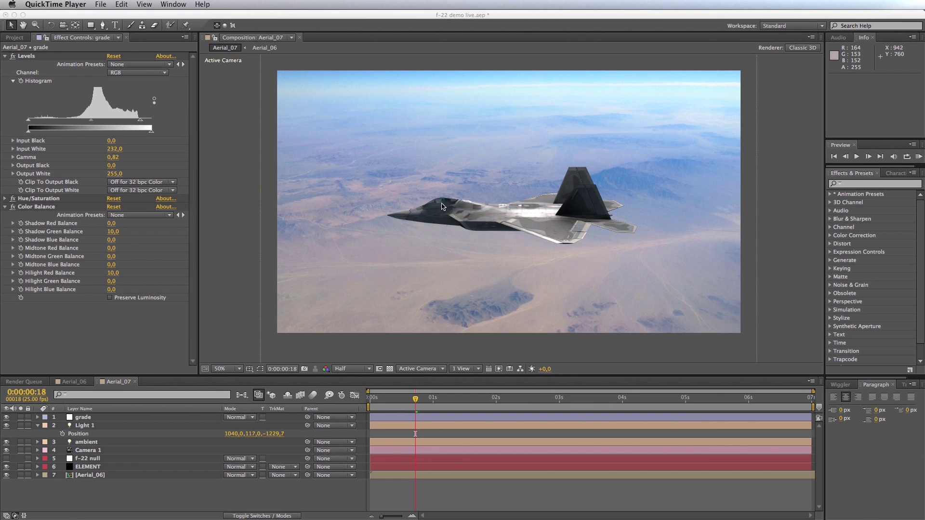
Hide the grade layer in the Aerial_07 composition.
{"action": "left_click", "coordinate": [83, 421]}
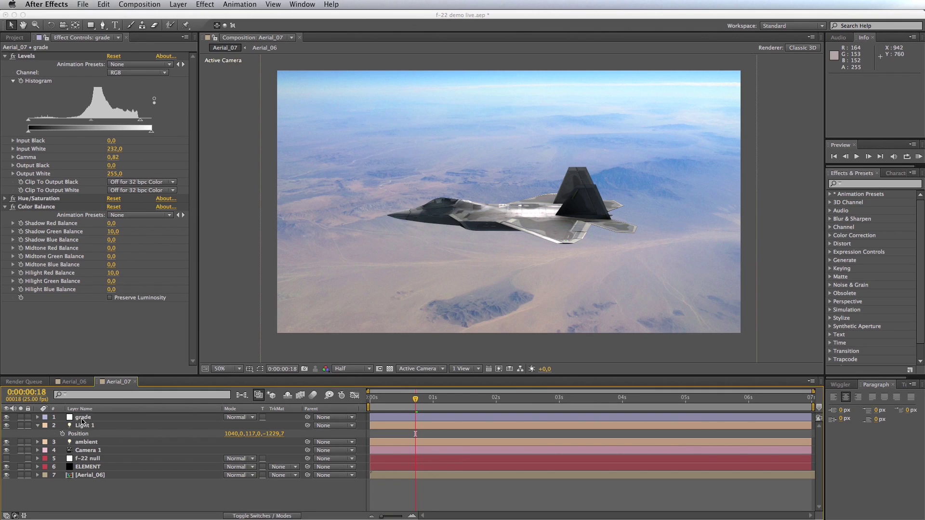
{"action": "left_click", "coordinate": [71, 418]}
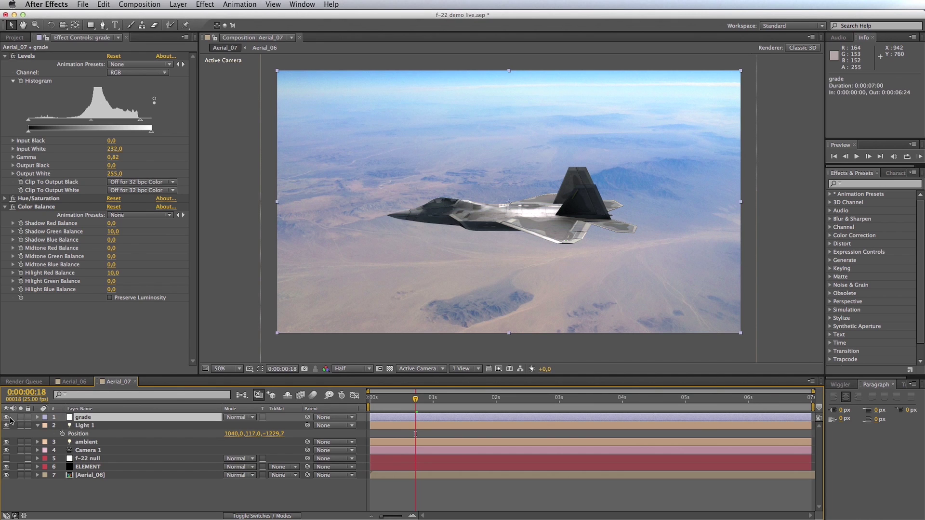
{"action": "left_click", "coordinate": [7, 418]}
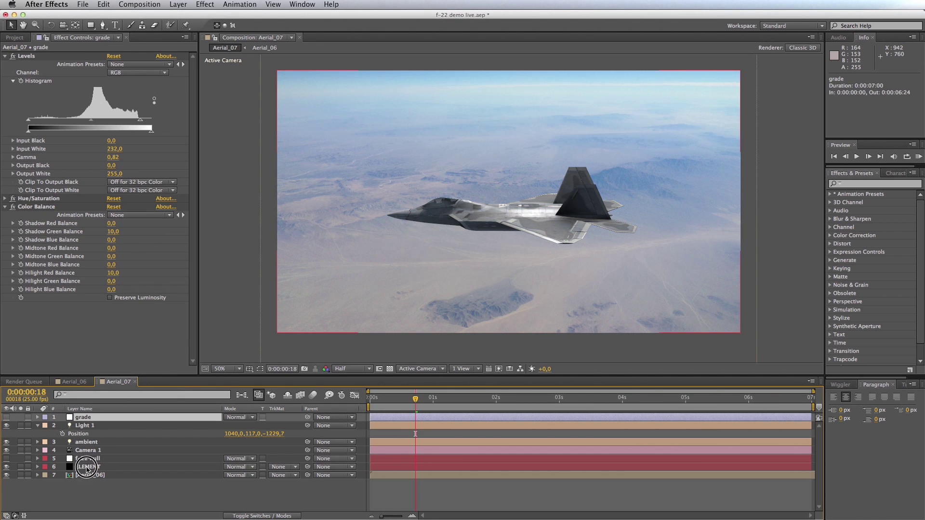
Open the scene setup of the ELEMENT layer and select the jet's Glass material.
{"action": "left_click", "coordinate": [81, 466]}
{"action": "left_click", "coordinate": [6, 56]}
{"action": "left_click", "coordinate": [54, 85]}
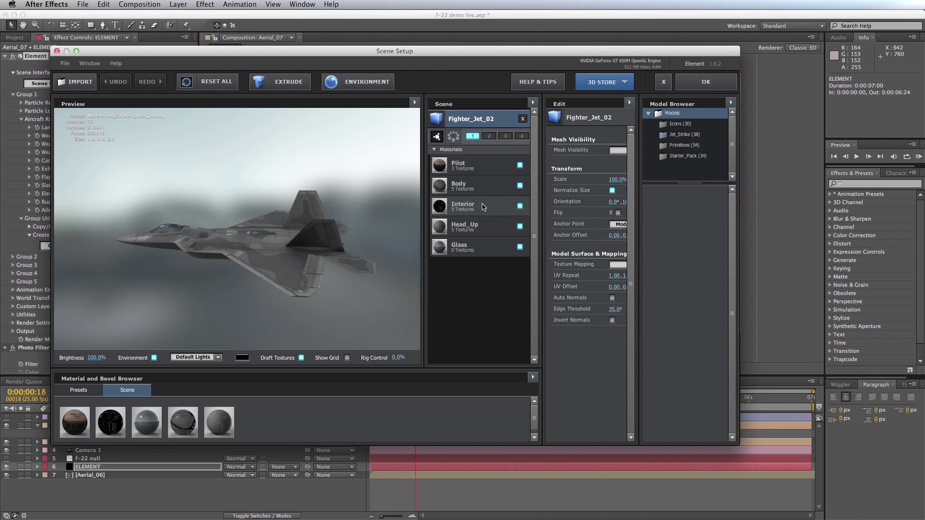
{"action": "left_click", "coordinate": [463, 247]}
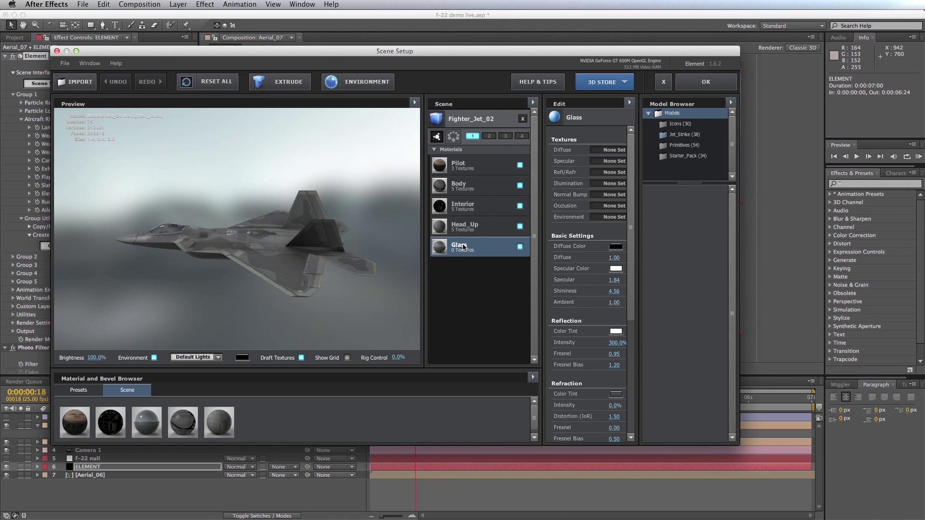
Set the Glass material's reflection Fresnel to 0.98 and its reflection Fresnel Bias to 0.76.
{"action": "scroll", "coordinate": [627, 293], "scroll_direction": "down", "scroll_amount": 2}
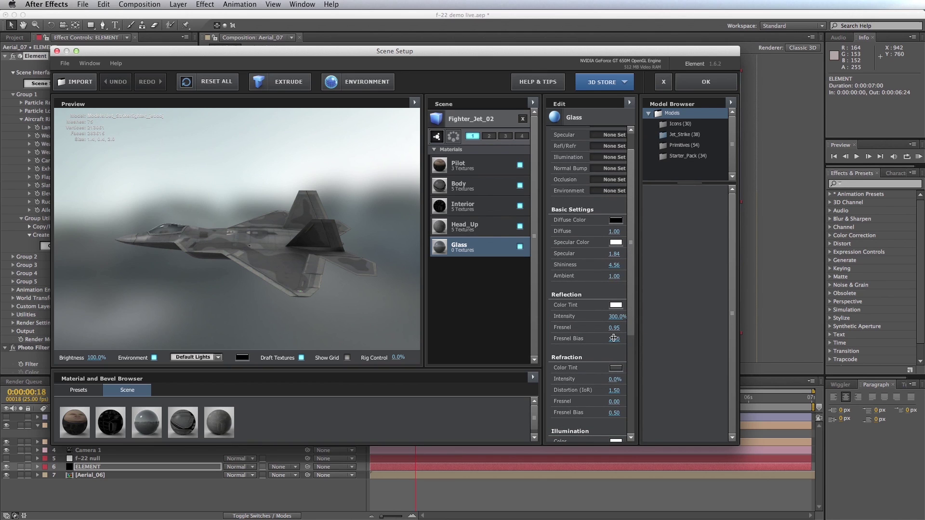
{"action": "left_click", "coordinate": [617, 328]}
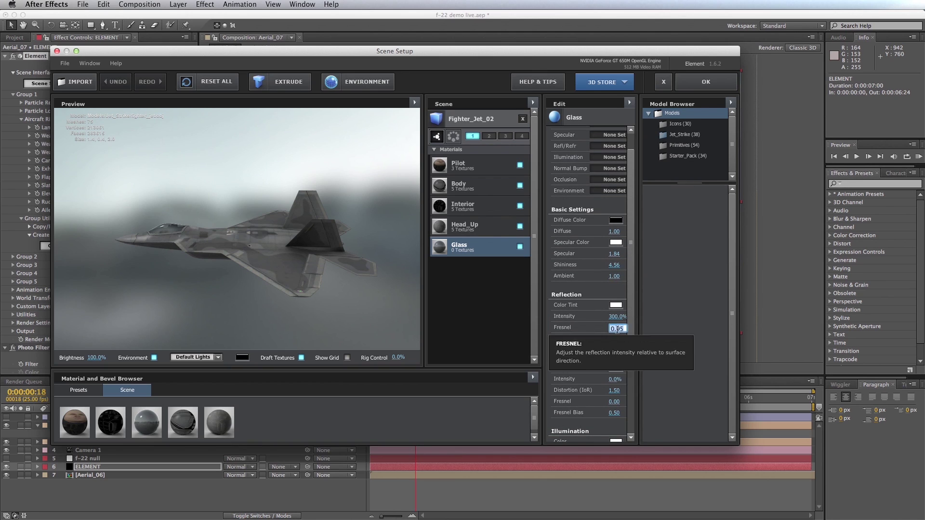
{"action": "type", "text": "1"}
{"action": "key", "text": "Return"}
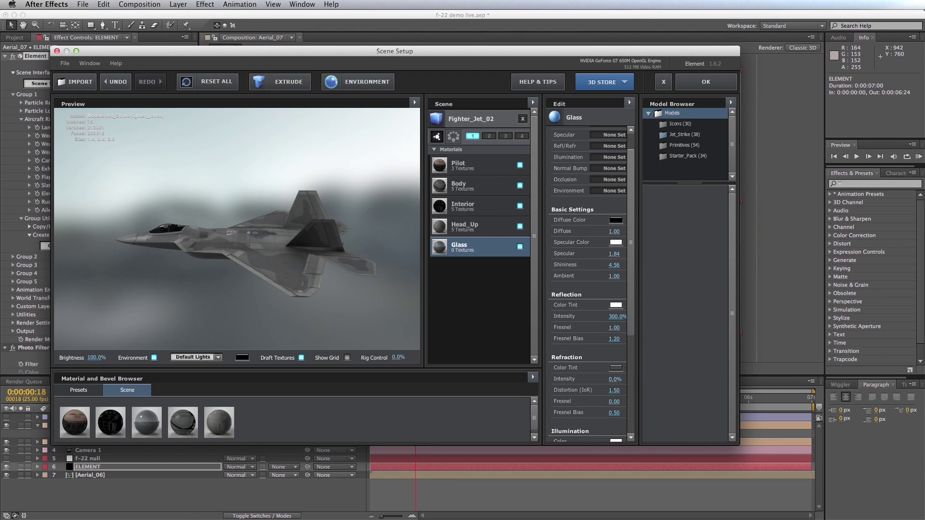
{"action": "left_click", "coordinate": [618, 328]}
{"action": "key", "text": "BackSpace"}
{"action": "key", "text": "Return"}
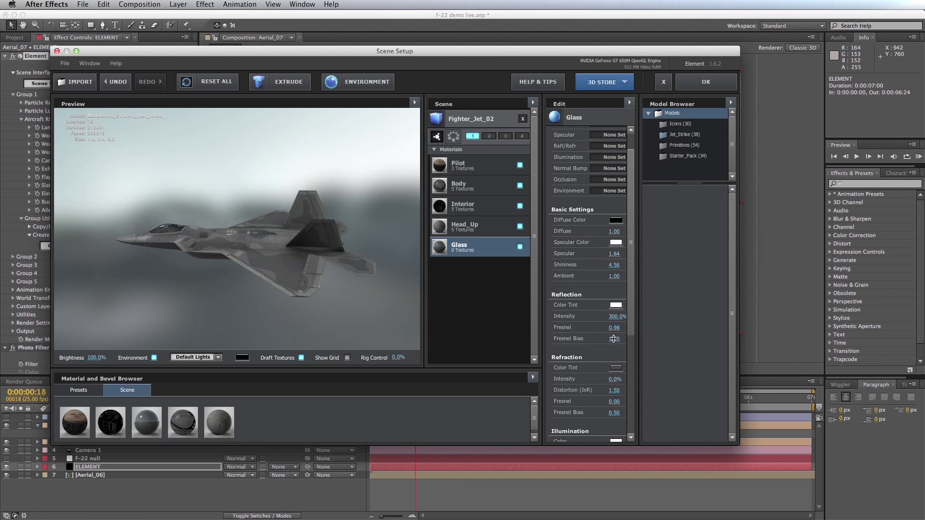
{"action": "left_click", "coordinate": [614, 340]}
{"action": "mouse_move", "coordinate": [614, 340]}
{"action": "left_mouse_down"}
{"action": "mouse_move", "coordinate": [588, 341]}
{"action": "mouse_move", "coordinate": [633, 340]}
{"action": "mouse_move", "coordinate": [582, 343]}
{"action": "mouse_move", "coordinate": [618, 343]}
{"action": "left_mouse_up"}
Set the Glass material's Force Opacity to 60% and accept the scene setup.
{"action": "scroll", "coordinate": [630, 299], "scroll_direction": "down", "scroll_amount": 6}
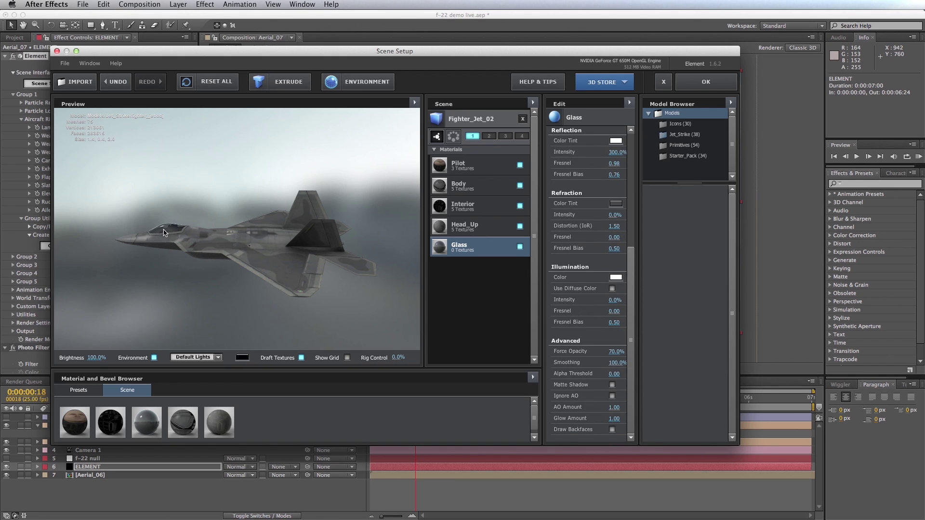
{"action": "left_click", "coordinate": [615, 352]}
{"action": "type", "text": "60"}
{"action": "key", "text": "Return"}
{"action": "left_click_drag", "start_coordinate": [635, 264], "coordinate": [633, 153]}
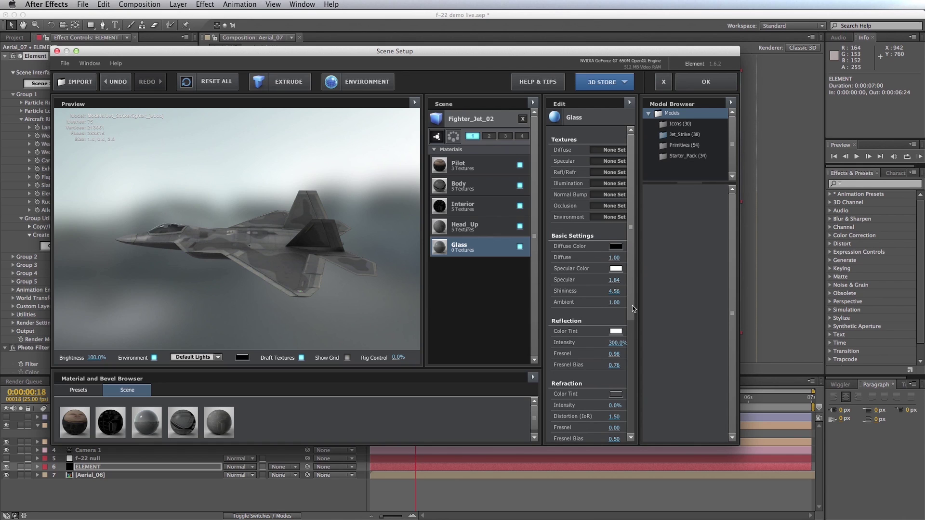
{"action": "left_click", "coordinate": [615, 280]}
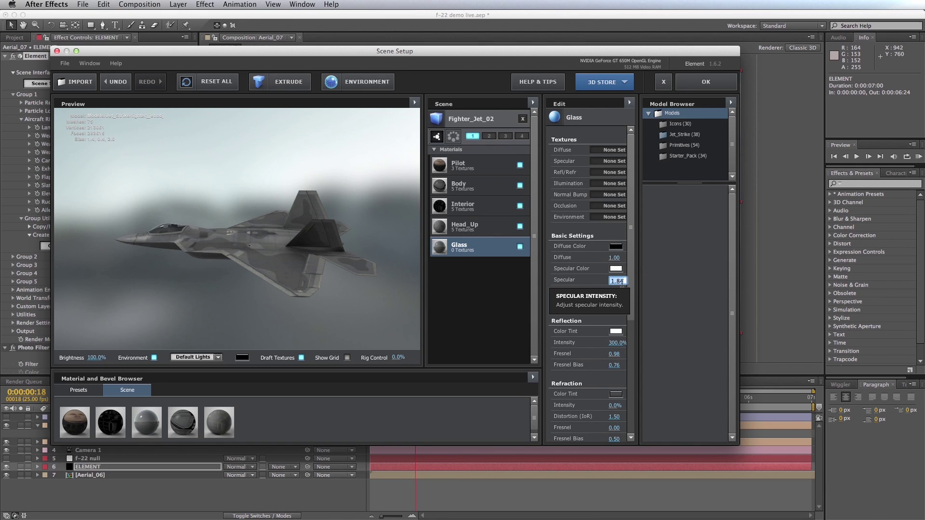
{"action": "left_click", "coordinate": [712, 82]}
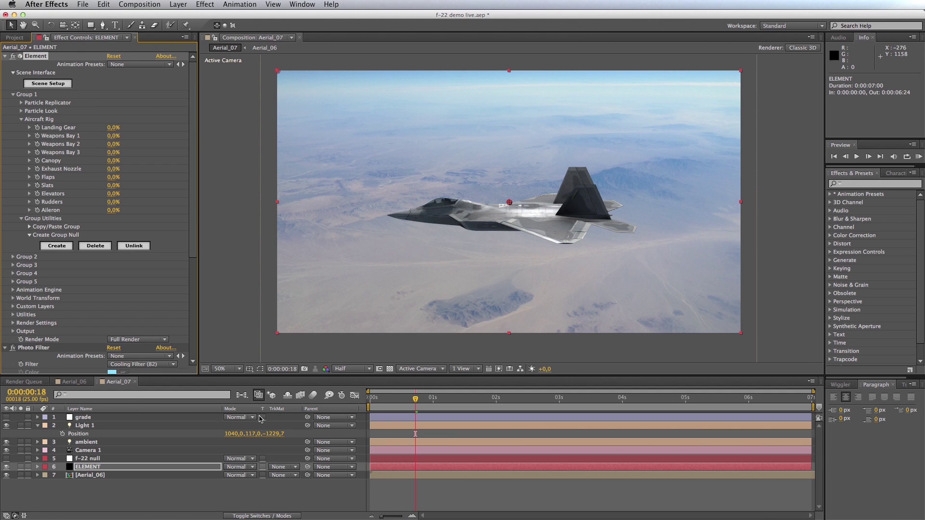
Preview the composition's animation from the first frame.
{"action": "left_click", "coordinate": [372, 357]}
{"action": "key", "text": "Home"}
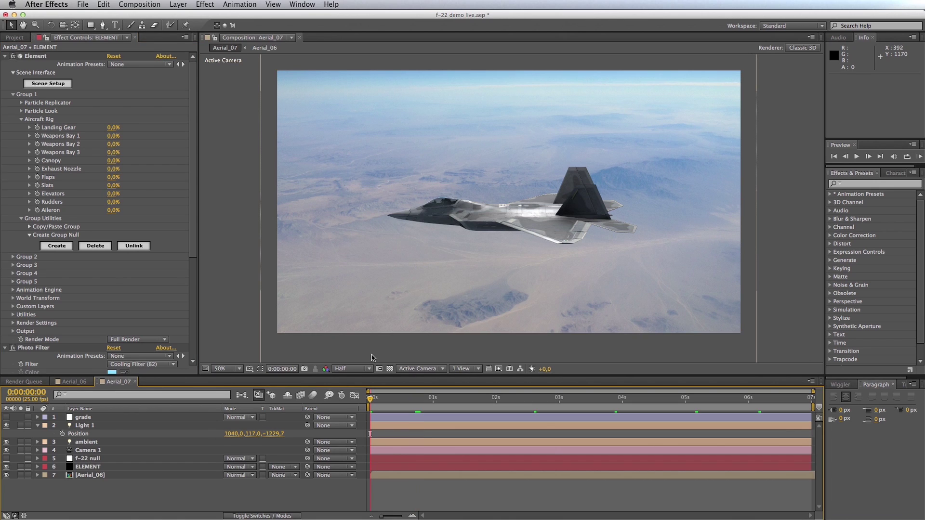
{"action": "key", "text": "KP_0"}
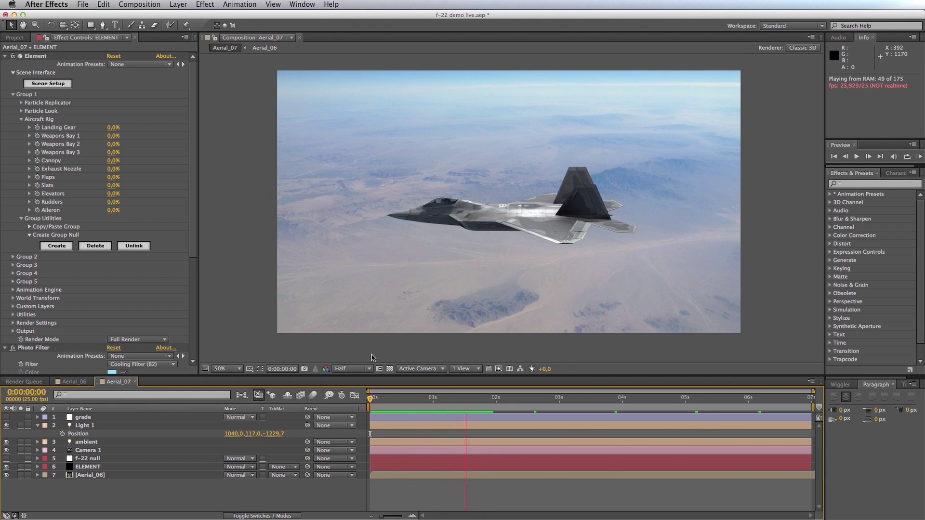
Show the layer switches and make the Aerial_06 background layer 3D.
{"action": "key", "text": "ctrl+Down"}
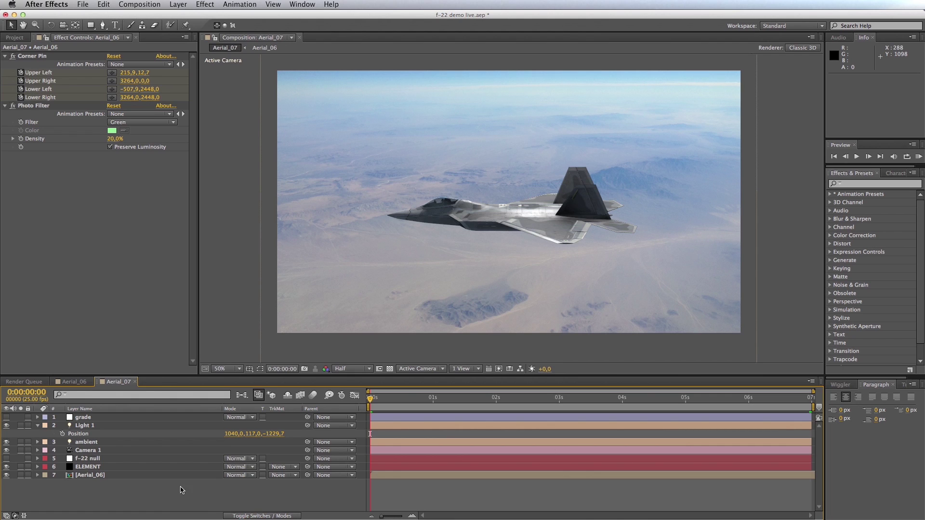
{"action": "left_click", "coordinate": [94, 475]}
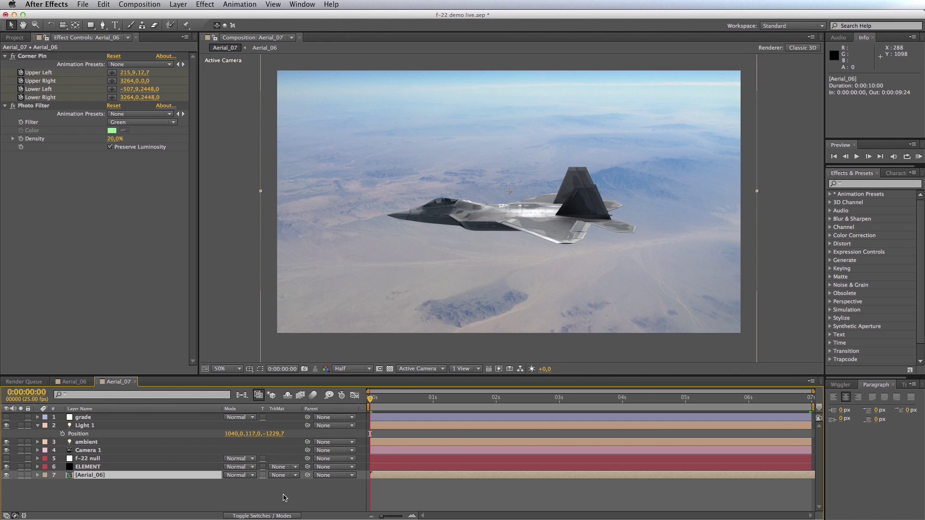
{"action": "left_click", "coordinate": [251, 515]}
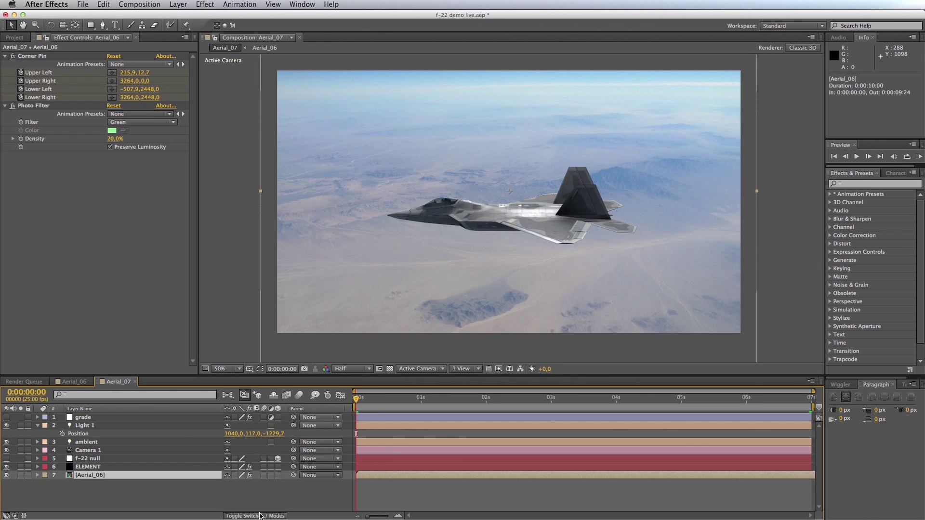
{"action": "left_click", "coordinate": [278, 476]}
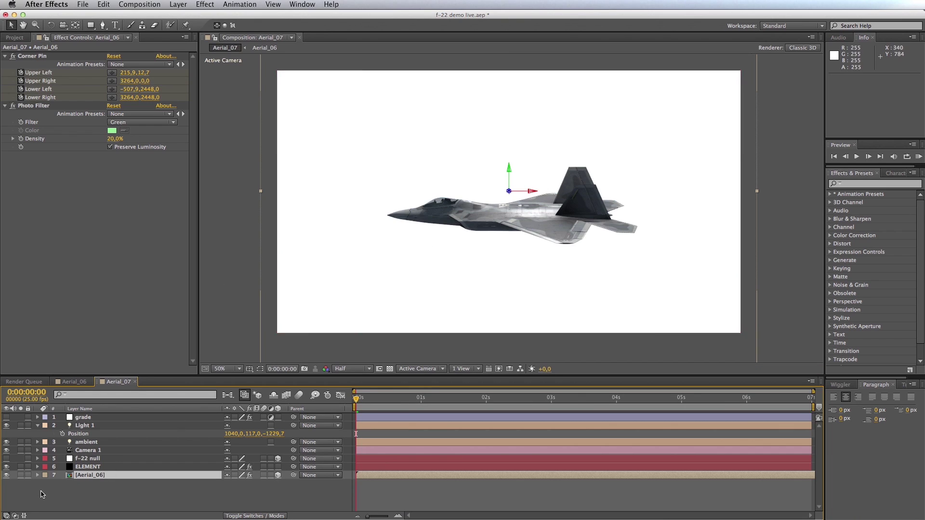
Turn off Accepts Lights and Accepts Shadows in the Aerial_06 layer's material options.
{"action": "left_click", "coordinate": [37, 475]}
{"action": "scroll", "coordinate": [39, 477], "scroll_direction": "down", "scroll_amount": 5}
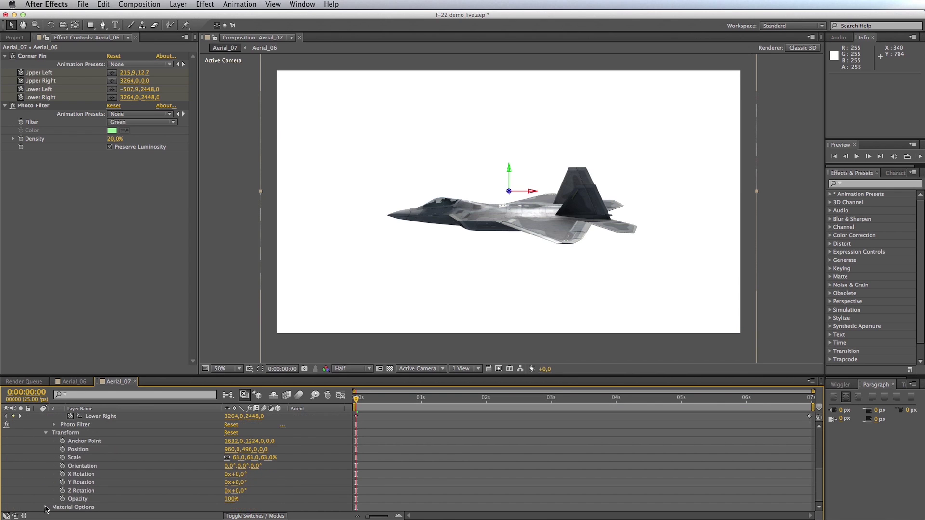
{"action": "left_click", "coordinate": [46, 507]}
{"action": "scroll", "coordinate": [47, 509], "scroll_direction": "down", "scroll_amount": 3}
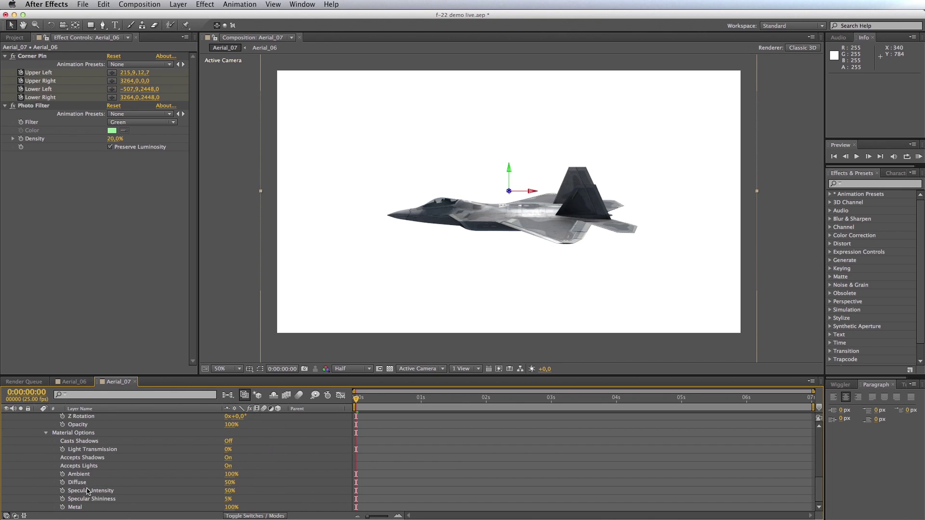
{"action": "left_click", "coordinate": [227, 466]}
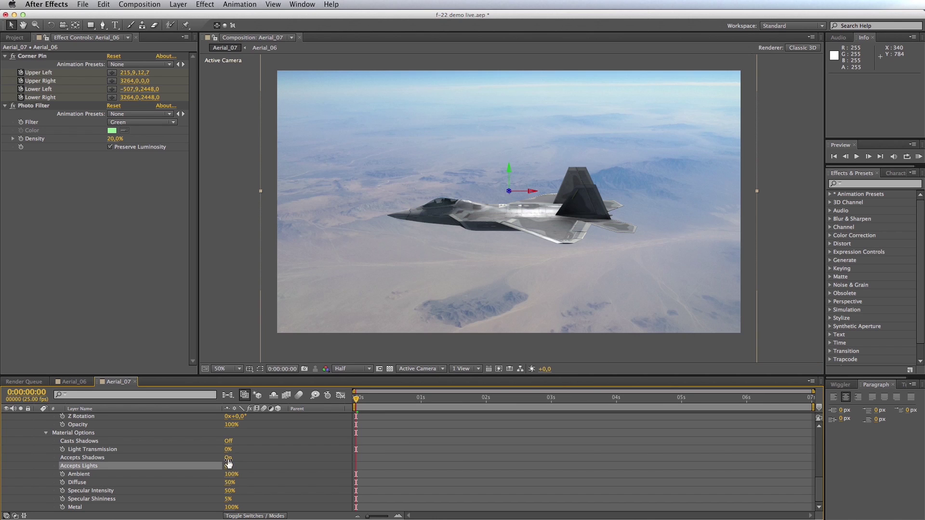
{"action": "left_click", "coordinate": [229, 458]}
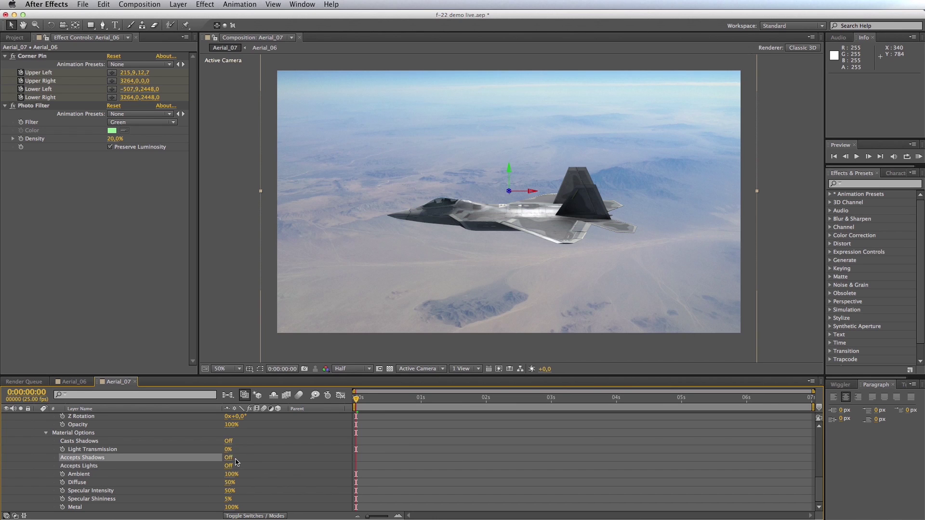
Push the Aerial_06 layer back in depth by setting its Z position to 5000.
{"action": "key", "text": "u"}
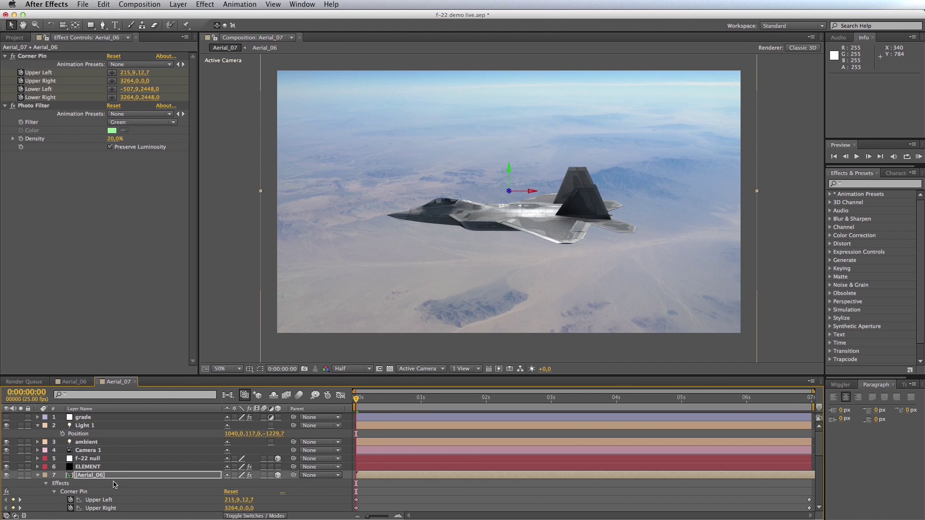
{"action": "key", "text": "p"}
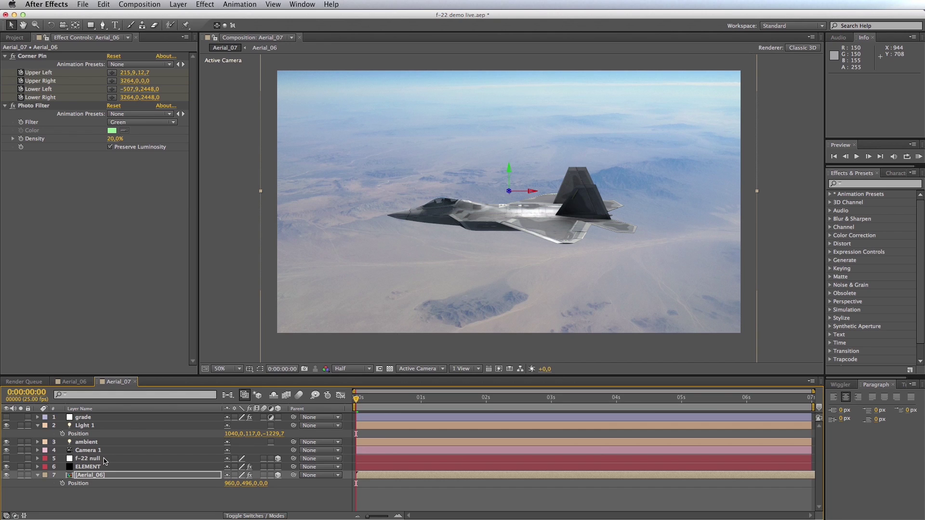
{"action": "left_click", "coordinate": [106, 475]}
{"action": "left_click", "coordinate": [94, 495]}
{"action": "left_click", "coordinate": [95, 475]}
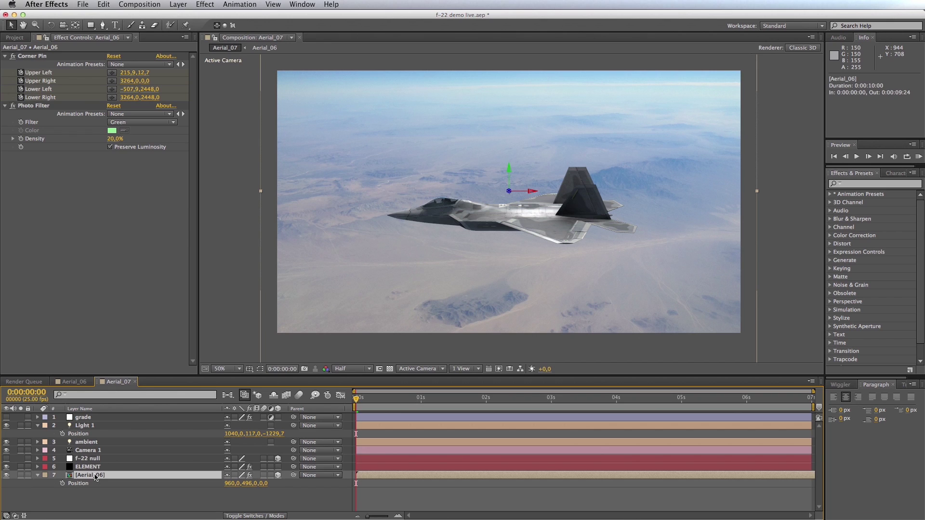
{"action": "key", "text": "p"}
{"action": "key", "text": "p"}
{"action": "left_click", "coordinate": [270, 483]}
{"action": "type", "text": "5000"}
{"action": "key", "text": "Return"}
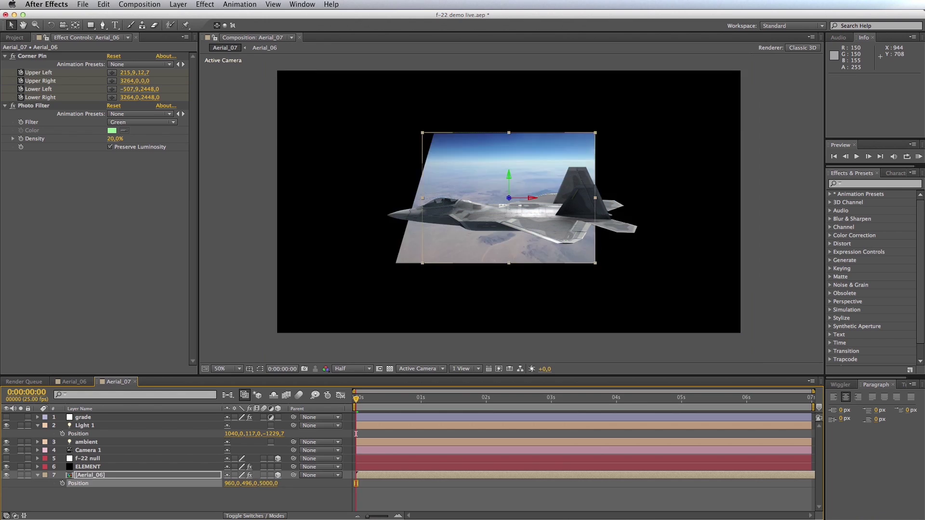
Scale the Aerial_06 layer up to 185% so it fills the frame.
{"action": "key", "text": "s"}
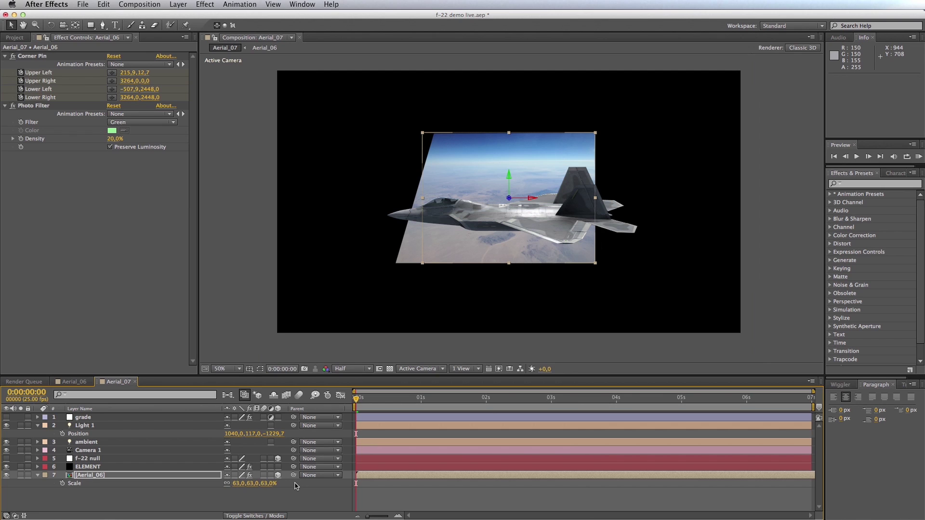
{"action": "left_click_drag", "start_coordinate": [240, 483], "coordinate": [296, 485]}
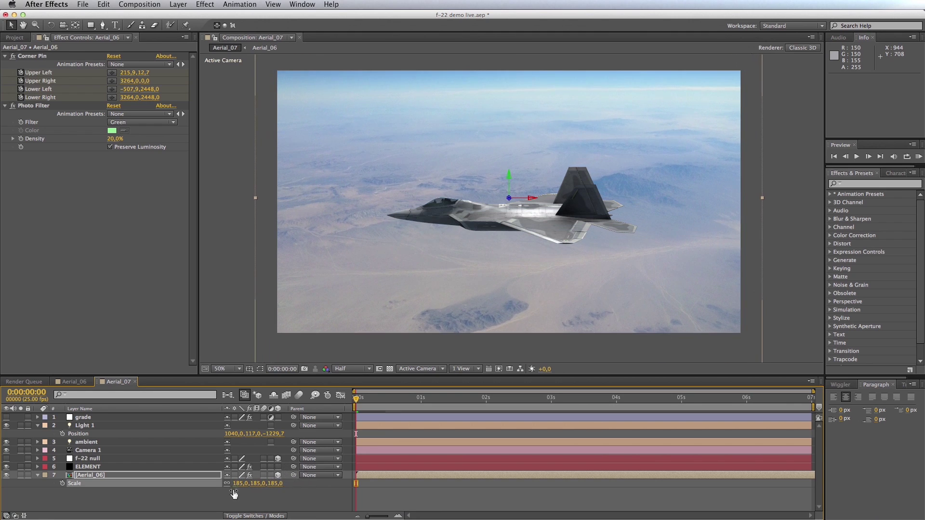
{"action": "left_click", "coordinate": [187, 503]}
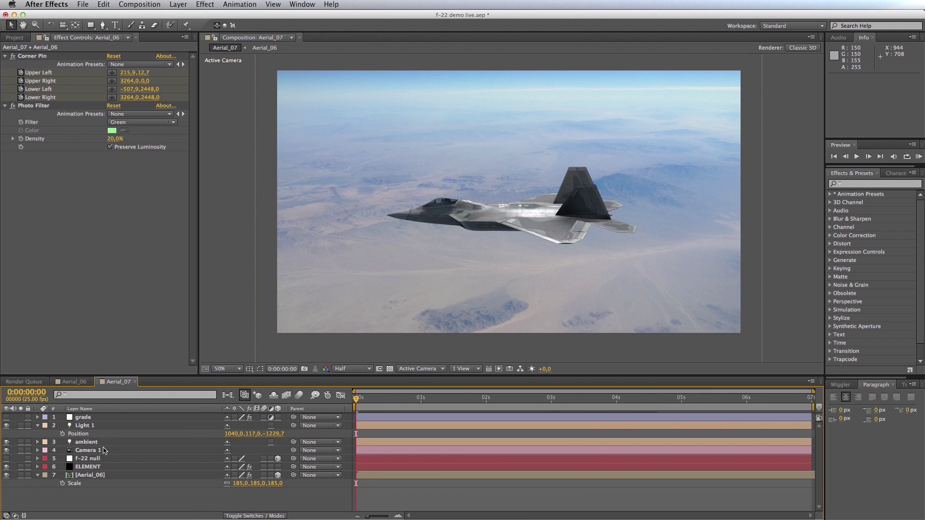
Start animating the position of Camera 1 with a keyframe at the first frame.
{"action": "left_click", "coordinate": [84, 450]}
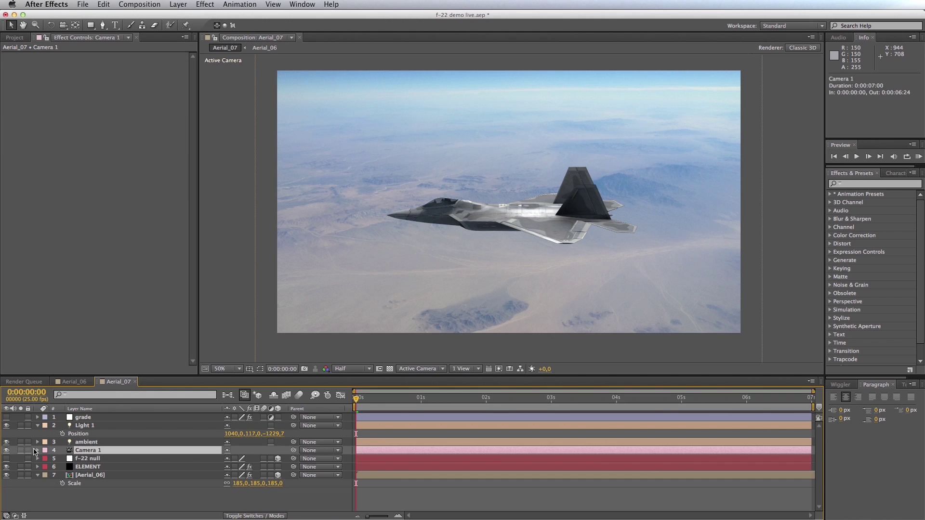
{"action": "key", "text": "super+Right"}
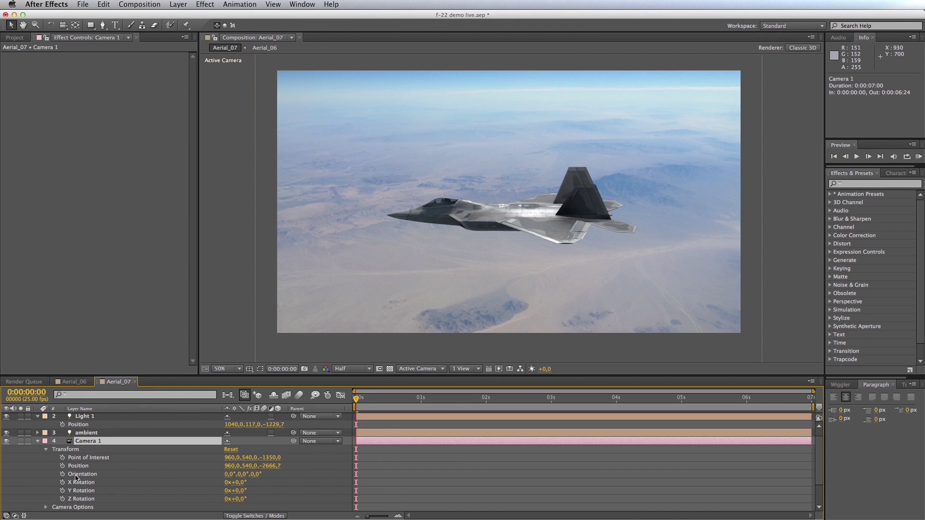
{"action": "left_click", "coordinate": [63, 465]}
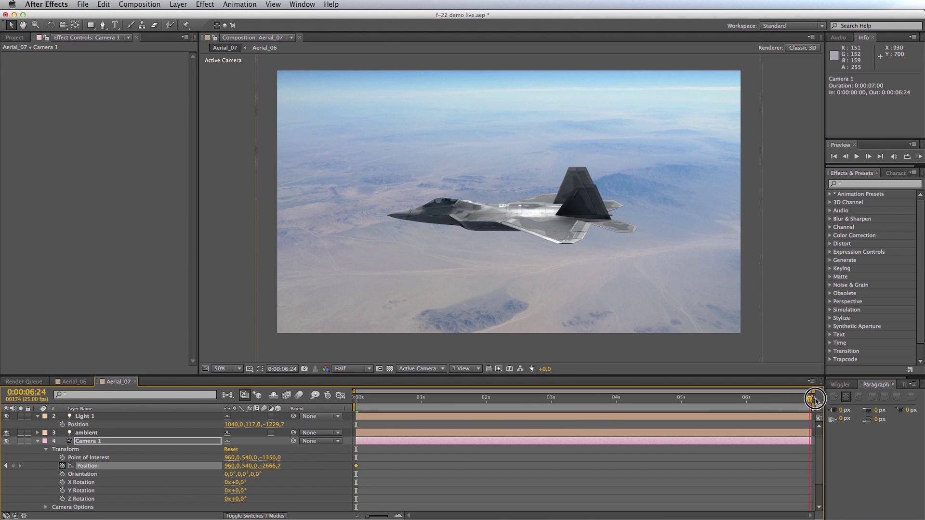
Set Camera 1's Y position to 475 at the last frame, 0:00:06:24.
{"action": "left_click", "coordinate": [814, 397]}
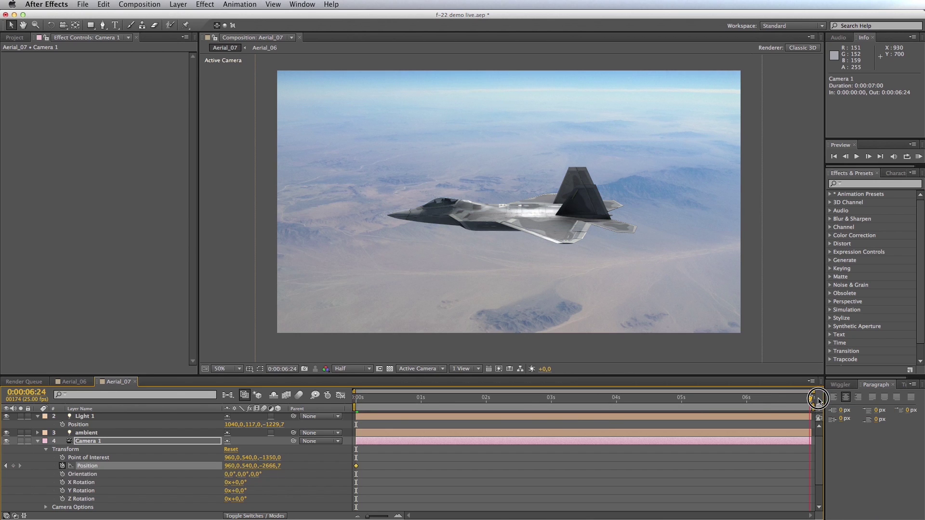
{"action": "left_click", "coordinate": [247, 465]}
{"action": "left_click_drag", "start_coordinate": [247, 465], "coordinate": [214, 466]}
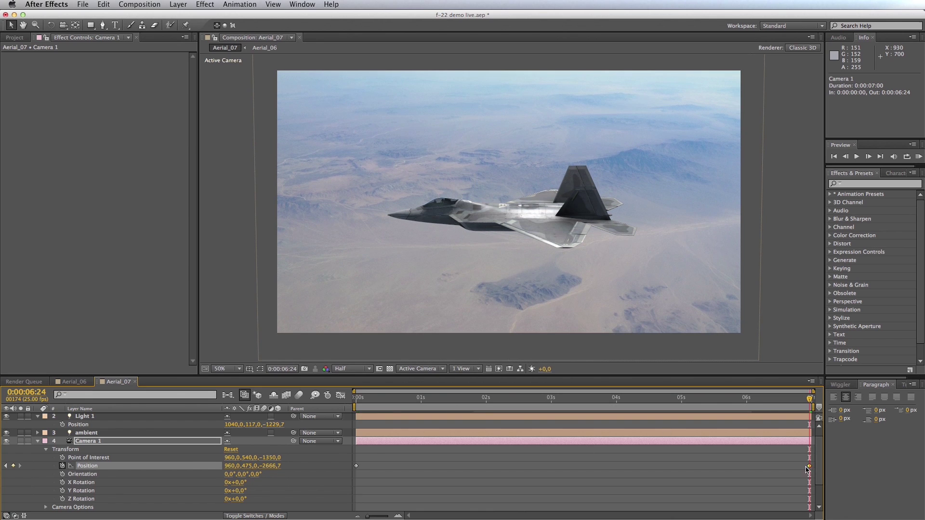
Swap Camera 1's two position keyframes so Y runs from 475 at the first frame to 540 at 0:00:06:24, and preview it.
{"action": "mouse_move", "coordinate": [809, 467]}
{"action": "left_mouse_down"}
{"action": "mouse_move", "coordinate": [357, 467]}
{"action": "mouse_move", "coordinate": [809, 473]}
{"action": "left_mouse_up"}
{"action": "left_click", "coordinate": [357, 397]}
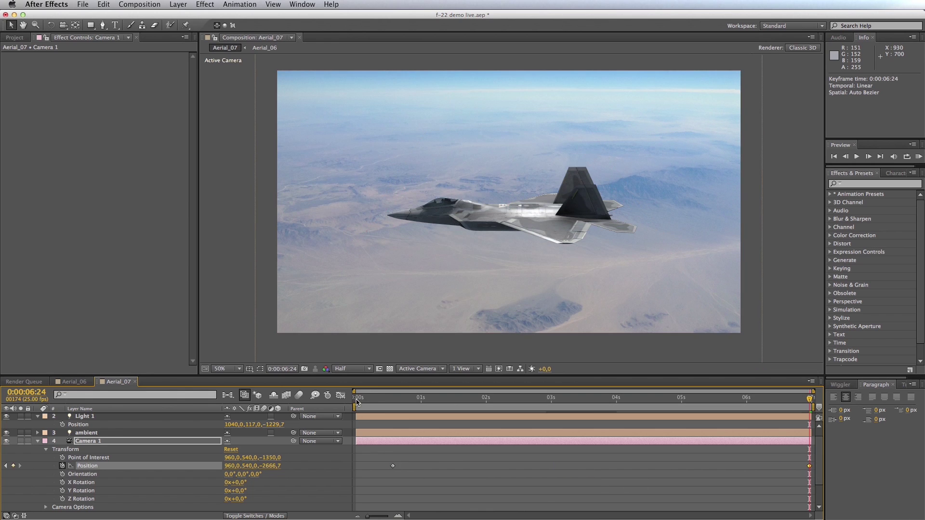
{"action": "left_click_drag", "start_coordinate": [388, 465], "coordinate": [357, 468]}
{"action": "key", "text": "KP_0"}
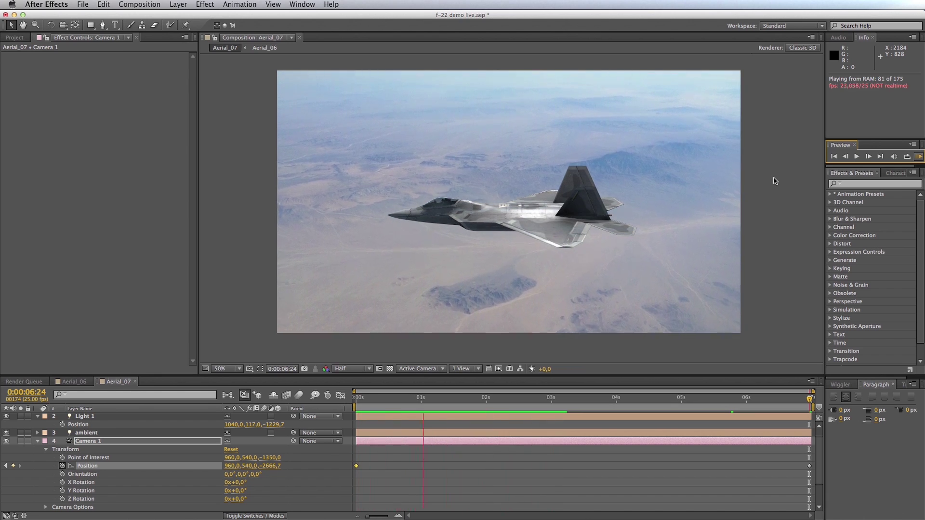
{"action": "key", "text": "space"}
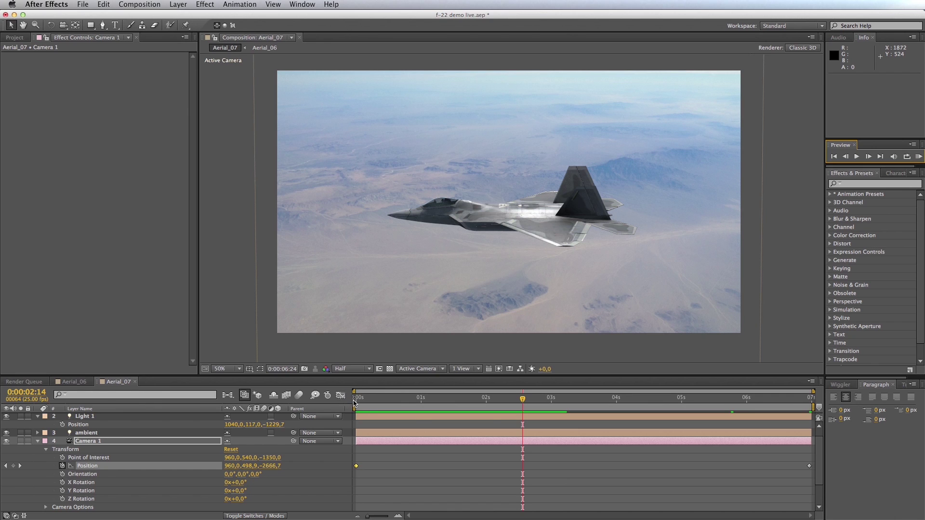
{"action": "left_click", "coordinate": [366, 400]}
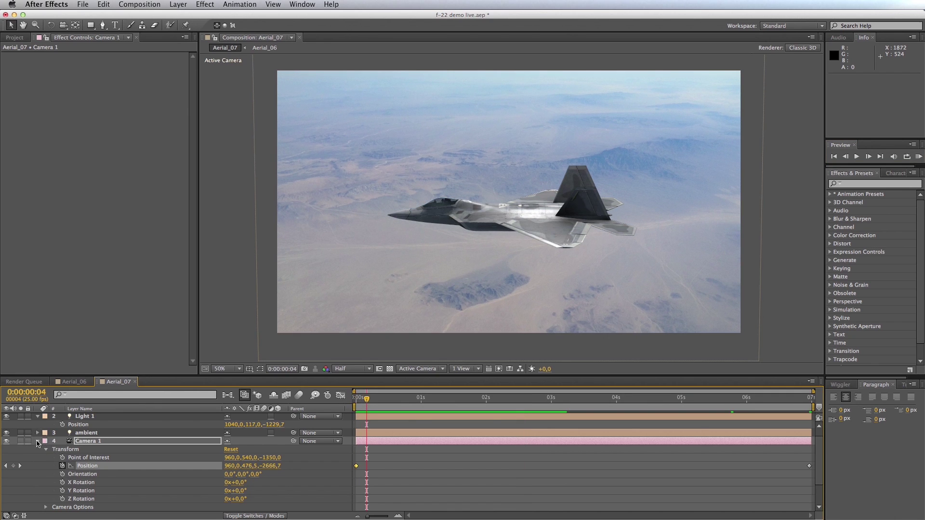
Add the expression wiggle(1,2) to Camera 1's Position.
{"action": "left_click", "coordinate": [37, 441]}
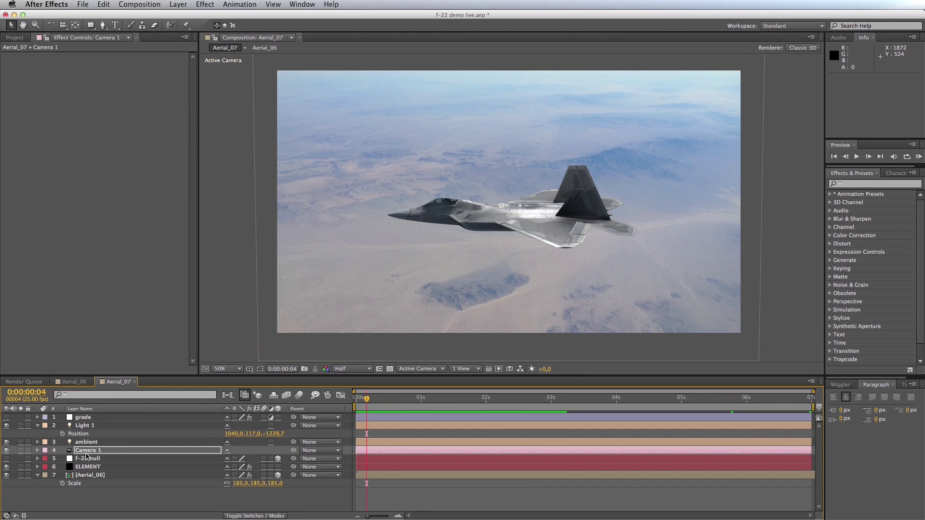
{"action": "key", "text": "p"}
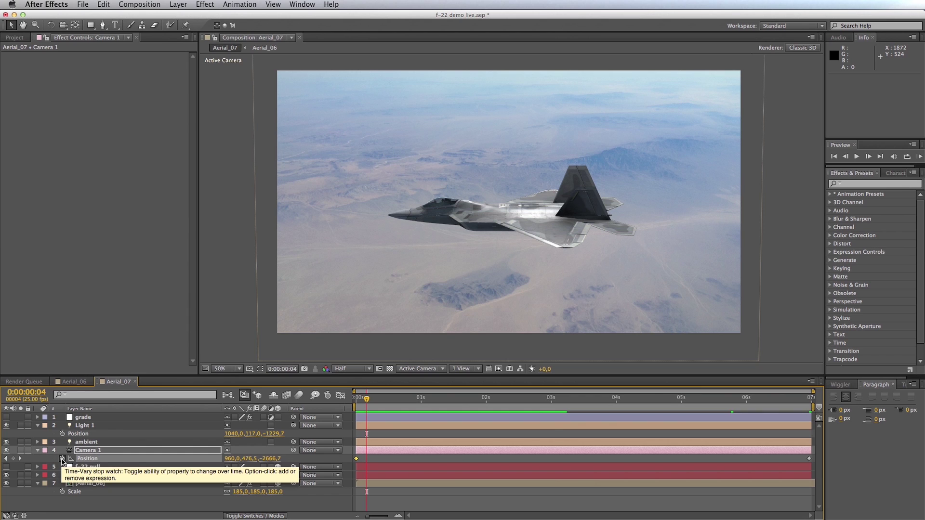
{"action": "left_click", "coordinate": [62, 459], "text": "alt"}
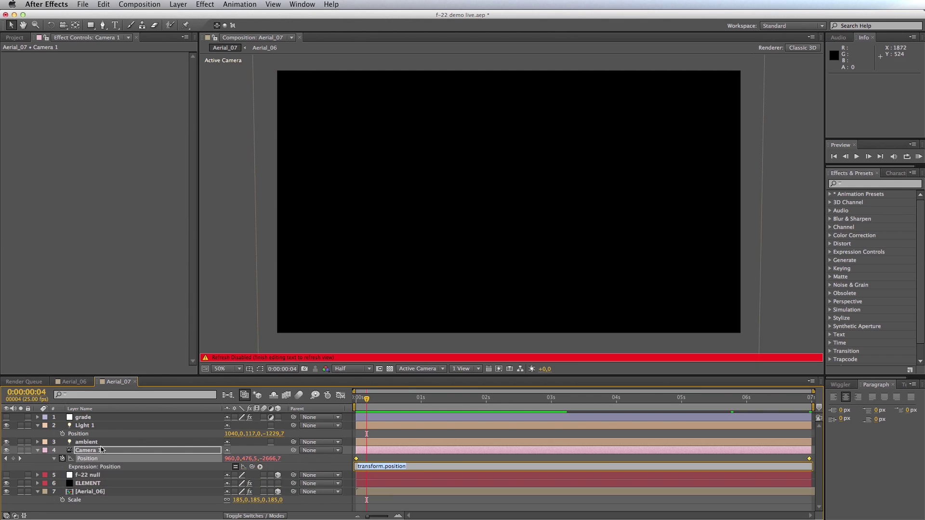
{"action": "type", "text": "wiggle"}
{"action": "type", "text": "2"}
{"action": "left_click", "coordinate": [418, 438]}
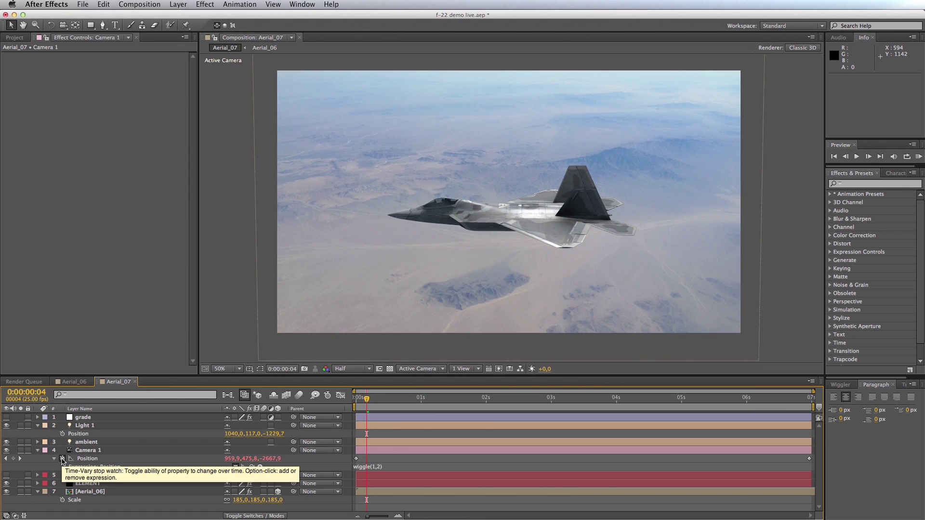
Add the expression wiggle(2,0.2) to Camera 1's X Rotation.
{"action": "left_click", "coordinate": [100, 452]}
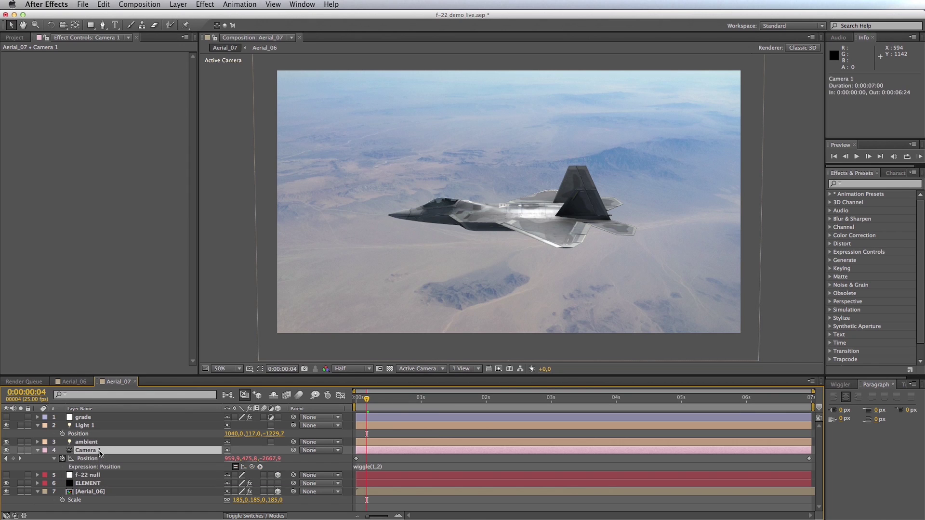
{"action": "key", "text": "r"}
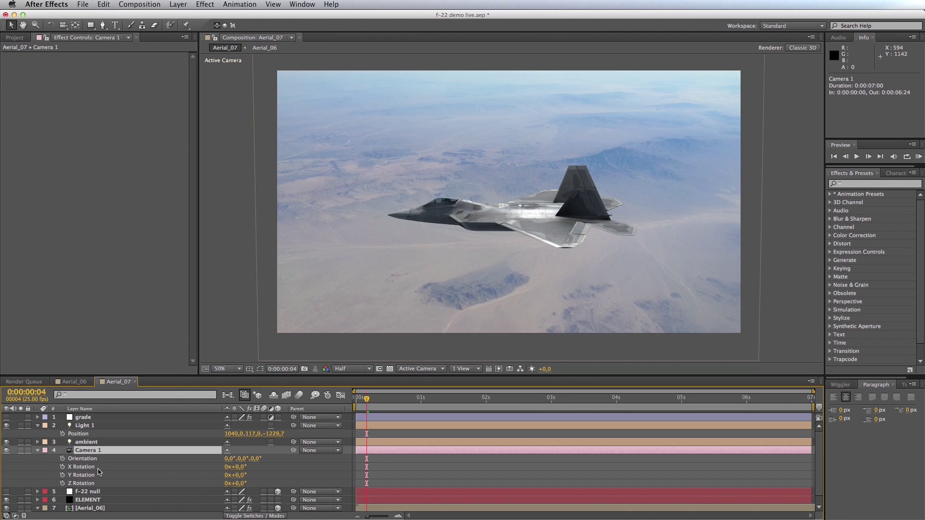
{"action": "left_click", "coordinate": [62, 468], "text": "alt"}
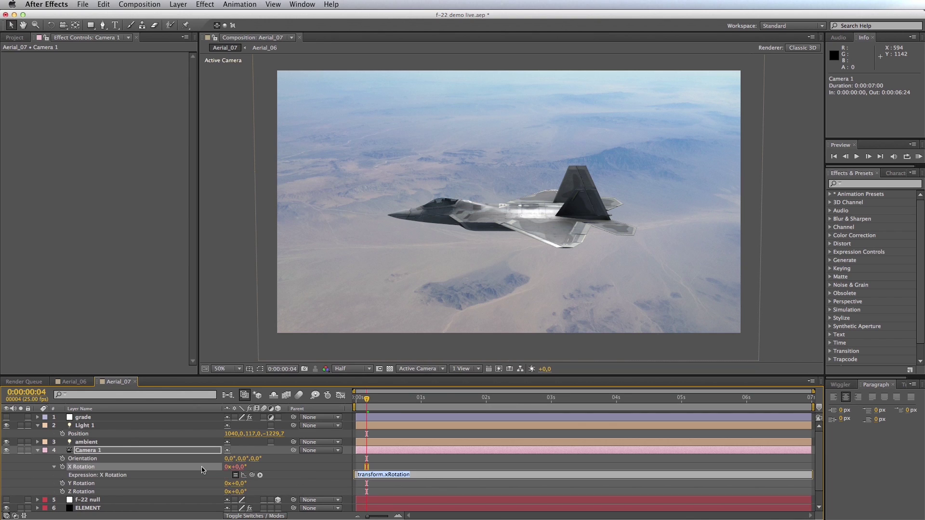
{"action": "type", "text": "wiggle(2,0.2"}
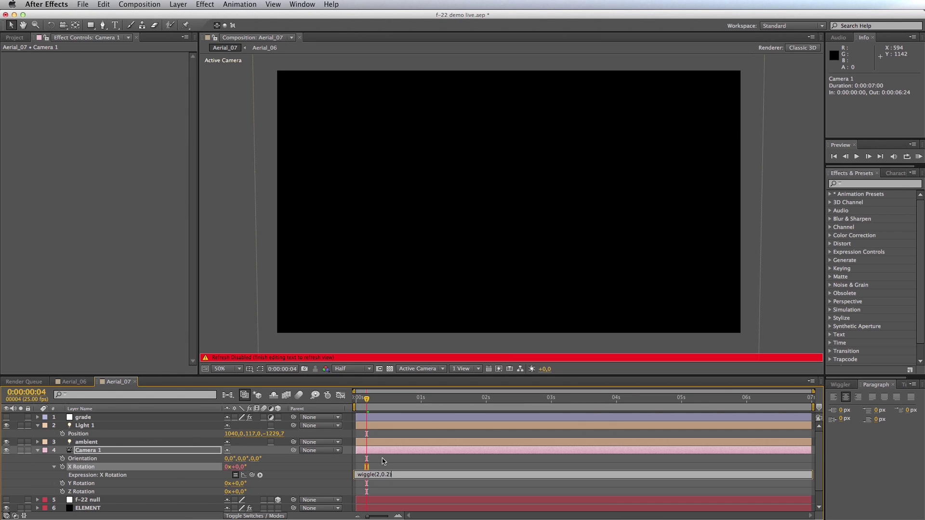
{"action": "left_click", "coordinate": [406, 458]}
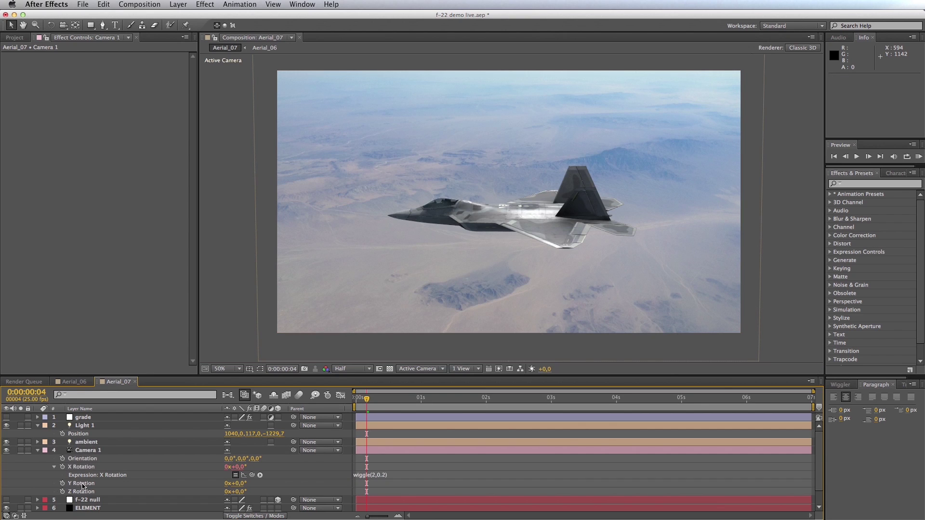
Add the expression wiggle(2,0.1) to Camera 1's Y Rotation.
{"action": "left_click", "coordinate": [83, 485]}
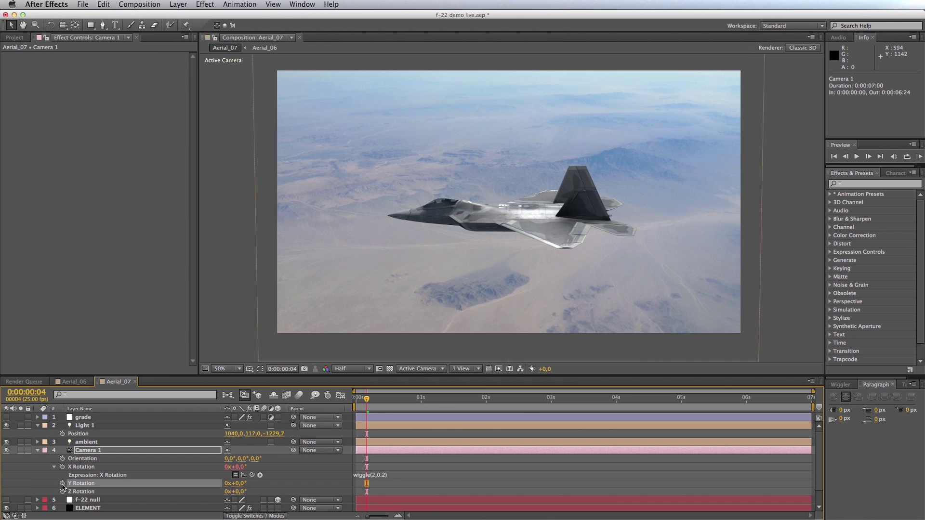
{"action": "left_click", "coordinate": [63, 484], "text": "alt"}
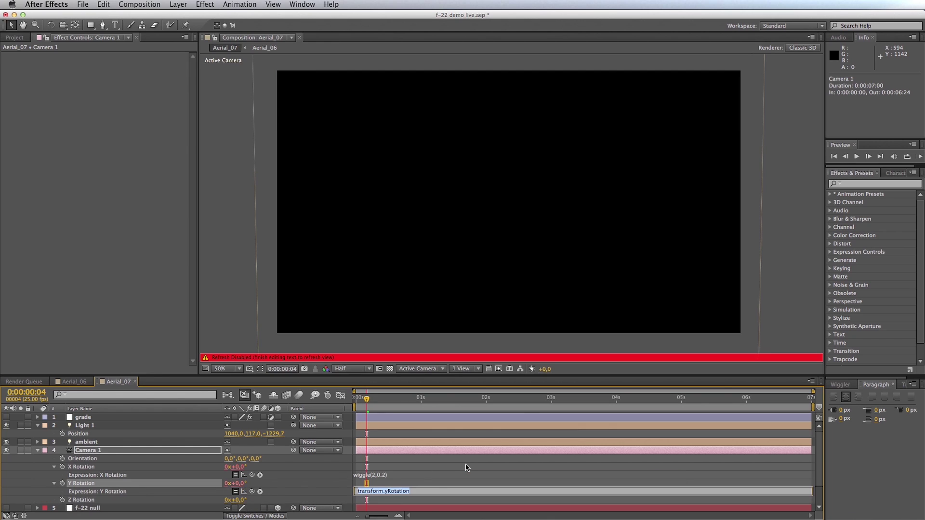
{"action": "type", "text": "wiggle(2,0.1)"}
{"action": "left_click", "coordinate": [444, 464]}
Reduce the wiggle amount in Camera 1's X Rotation expression to 0.1 and collapse the camera's properties.
{"action": "left_click", "coordinate": [388, 475]}
{"action": "left_click", "coordinate": [392, 476]}
{"action": "key", "text": "BackSpace"}
{"action": "key", "text": "BackSpace"}
{"action": "type", "text": "1"}
{"action": "left_click", "coordinate": [39, 454]}
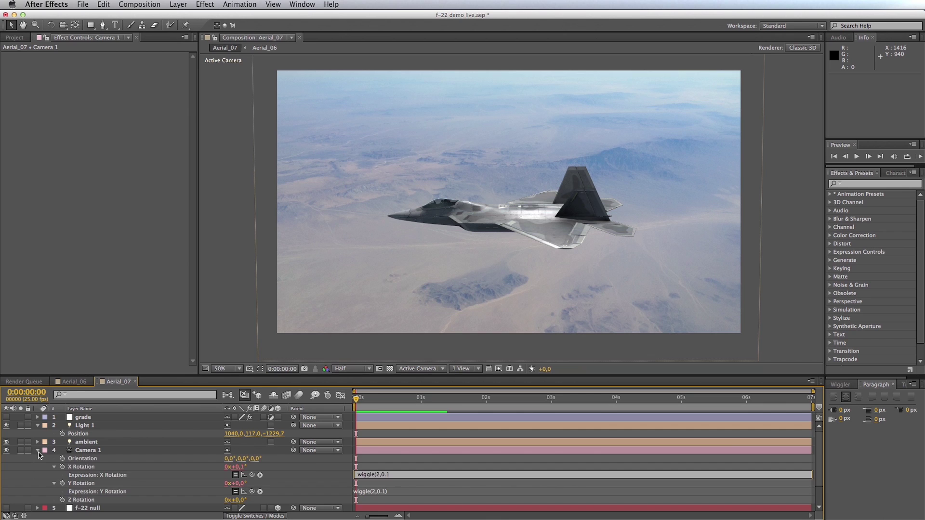
{"action": "left_click", "coordinate": [539, 224]}
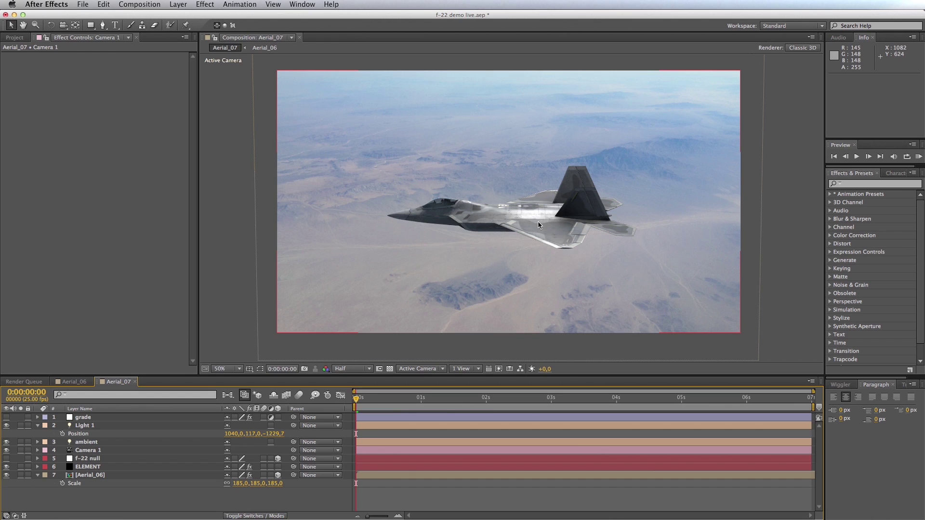
Add the expression wiggle(1,2) to the f-22 null's X Rotation and preview the jet's movement.
{"action": "left_click", "coordinate": [87, 459]}
{"action": "left_click", "coordinate": [37, 458]}
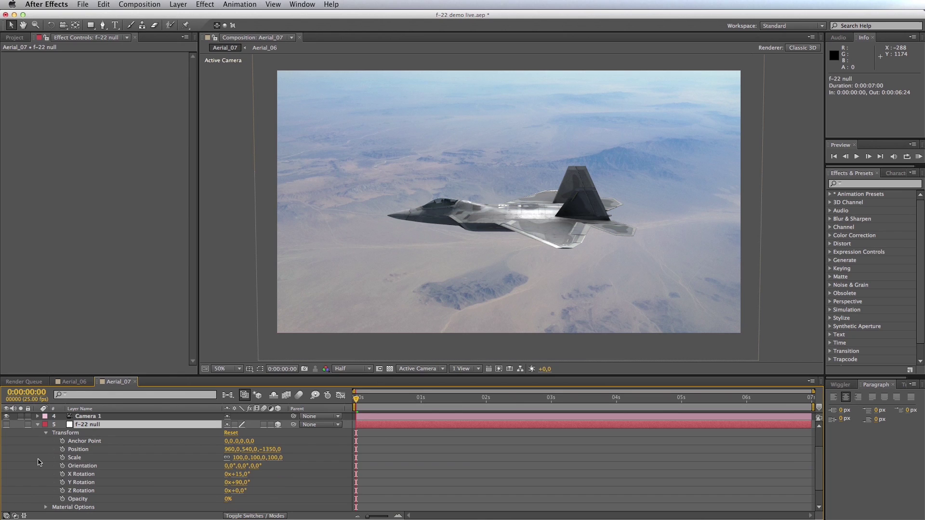
{"action": "left_click", "coordinate": [63, 474], "text": "alt"}
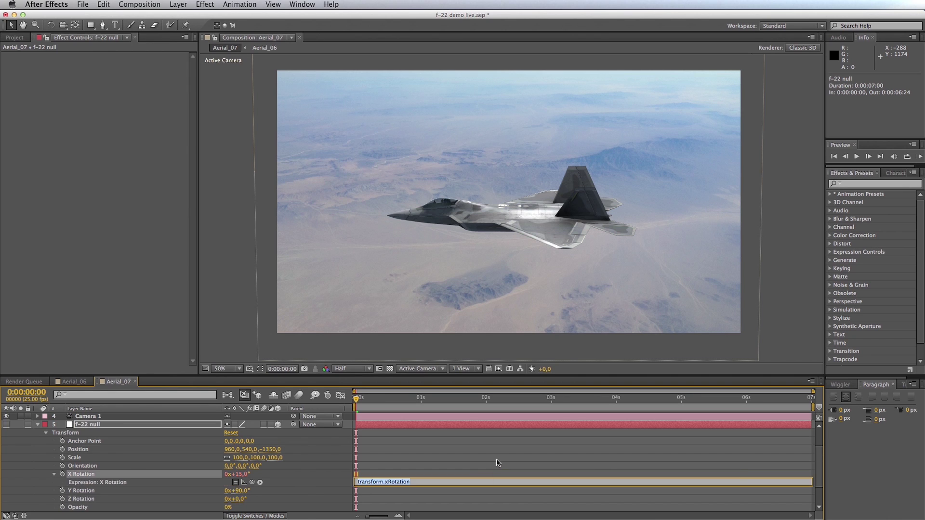
{"action": "type", "text": "wiggle(1,2)"}
{"action": "left_click", "coordinate": [465, 443]}
{"action": "key", "text": "KP_0"}
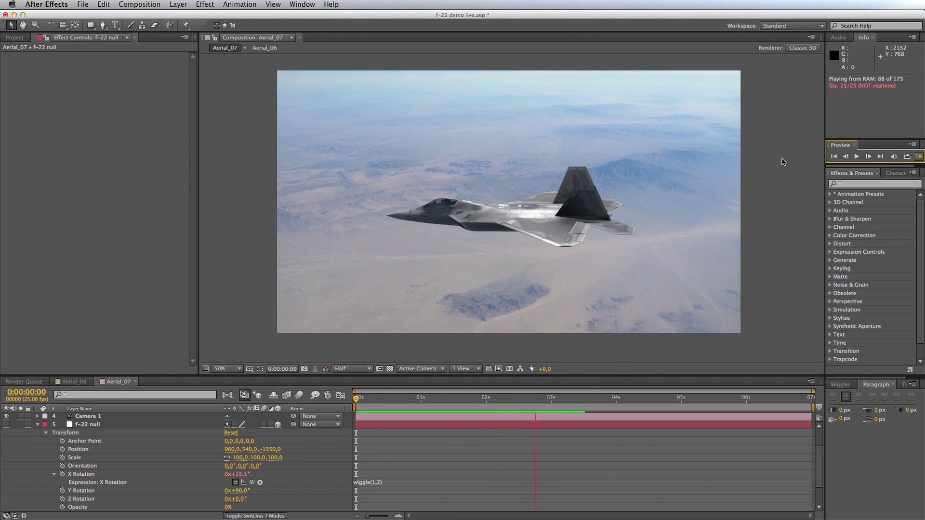
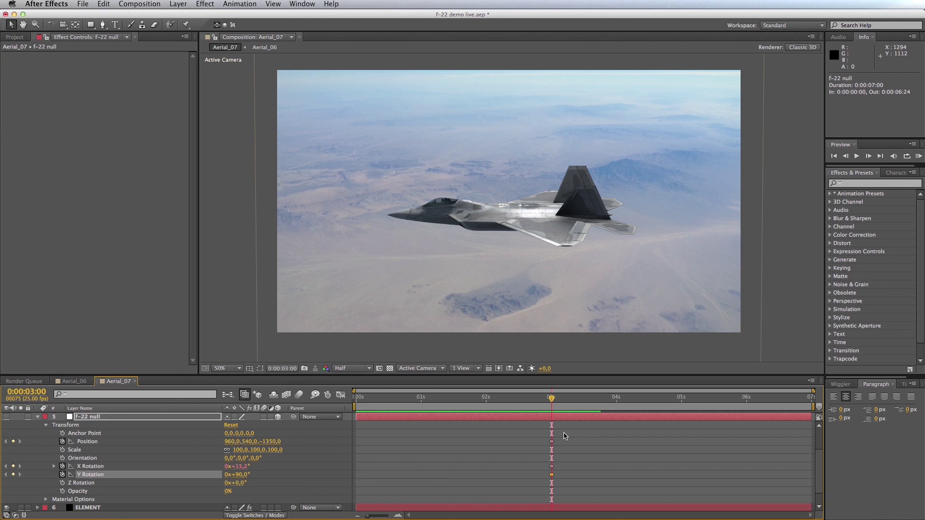
At 0:00:04:00, keyframe the f-22 null's X Rotation at 79° and its Y Rotation at 85° to bank the jet.
{"action": "left_click_drag", "start_coordinate": [554, 401], "coordinate": [619, 403]}
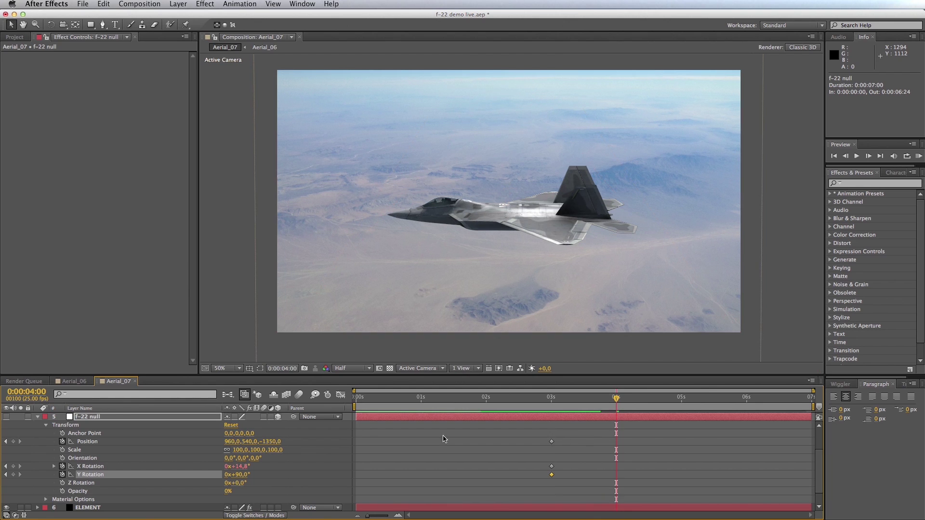
{"action": "left_click", "coordinate": [240, 467]}
{"action": "type", "text": "0"}
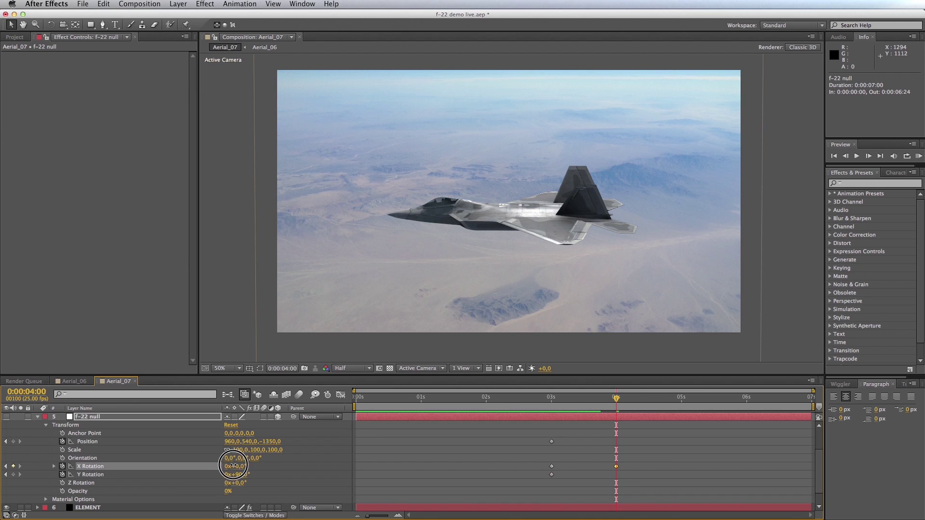
{"action": "key", "text": "Return"}
{"action": "left_click", "coordinate": [239, 466]}
{"action": "left_click_drag", "start_coordinate": [239, 465], "coordinate": [270, 465]}
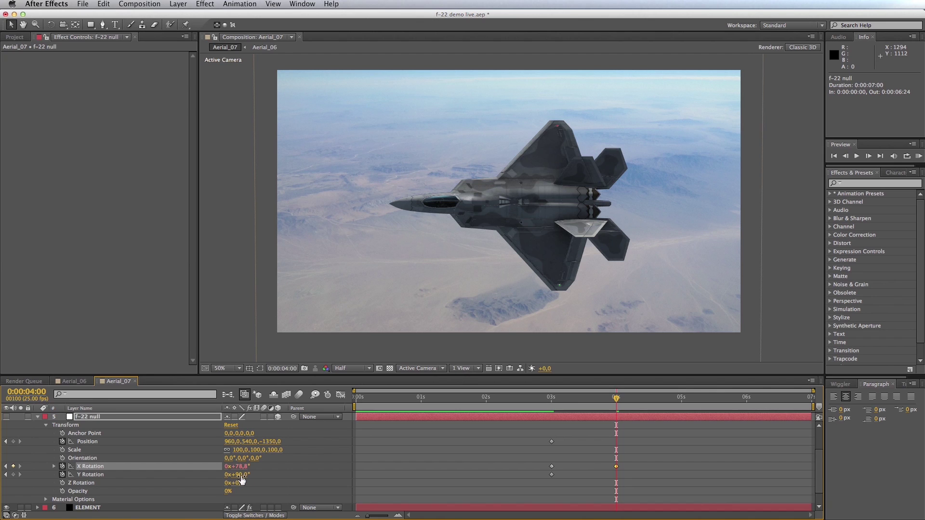
{"action": "left_click_drag", "start_coordinate": [240, 476], "coordinate": [236, 474]}
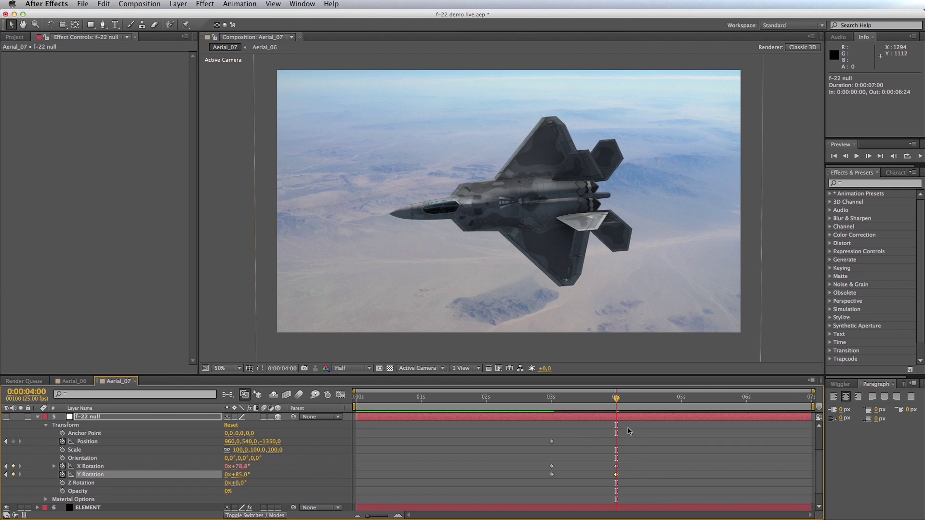
Move the jet out of frame at 0:00:04:00 by setting the f-22 null's Position to 1445, 932, -1350.
{"action": "left_click", "coordinate": [87, 442]}
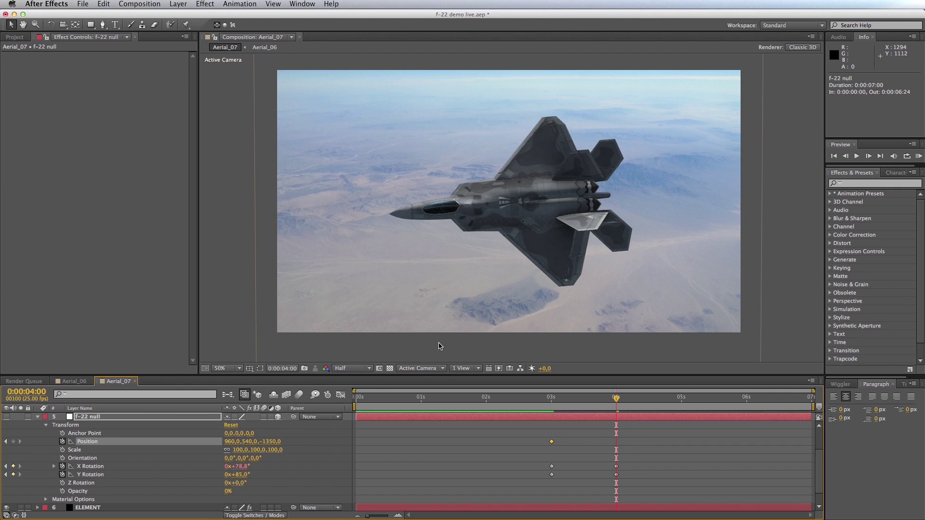
{"action": "left_click_drag", "start_coordinate": [250, 447], "coordinate": [393, 448]}
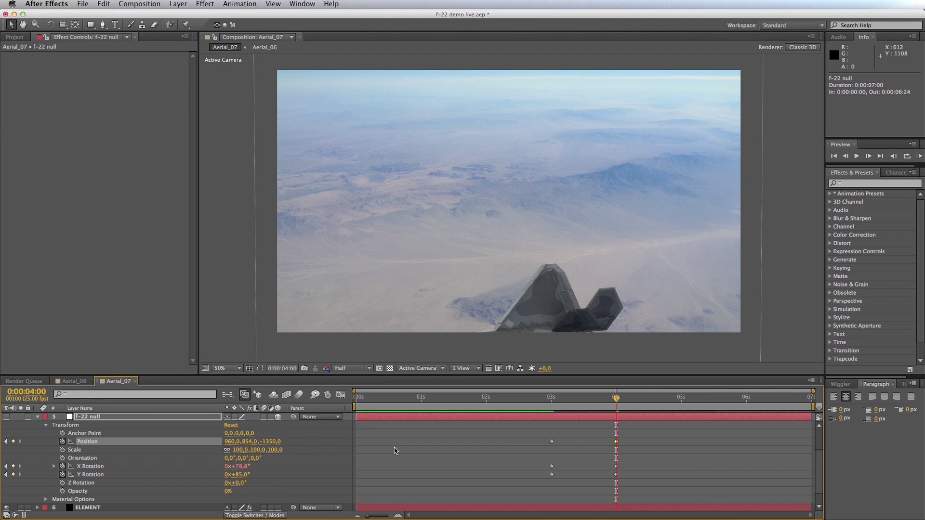
{"action": "left_click_drag", "start_coordinate": [230, 443], "coordinate": [294, 440]}
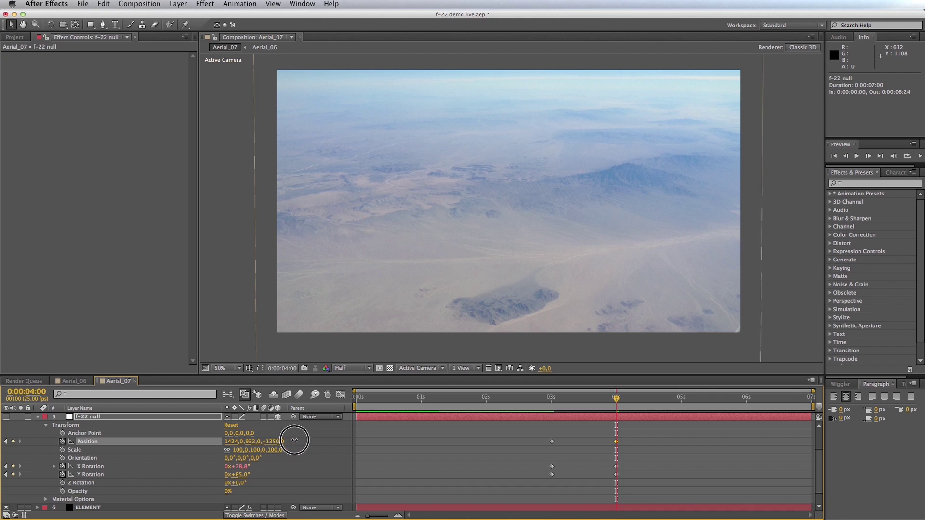
{"action": "left_click_drag", "start_coordinate": [231, 441], "coordinate": [240, 442]}
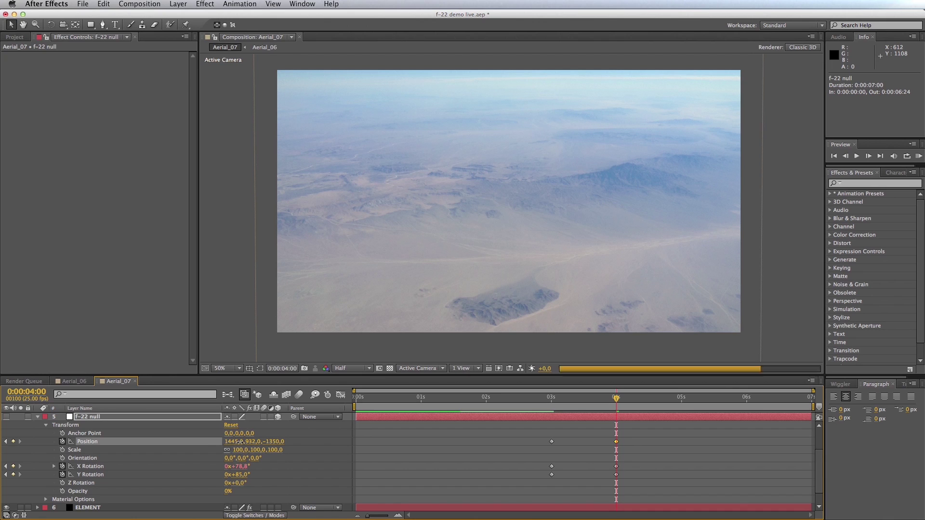
{"action": "left_click", "coordinate": [572, 438]}
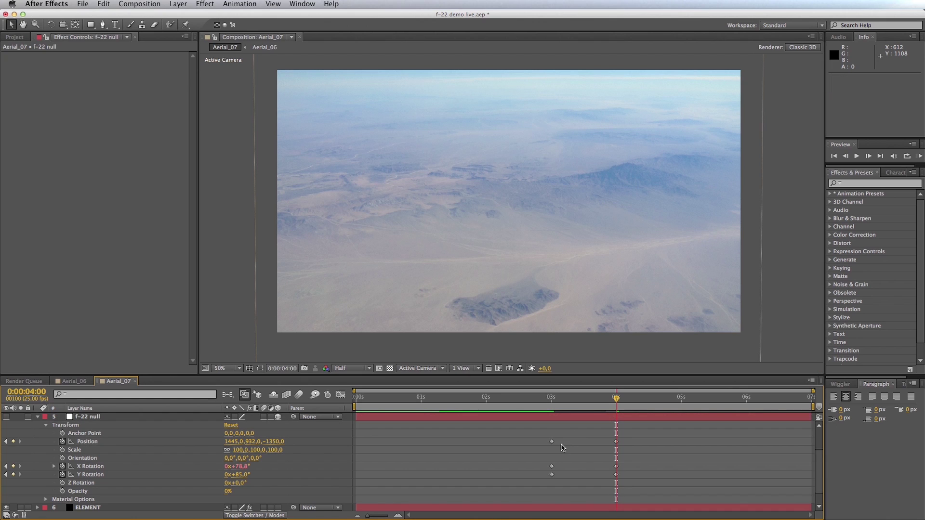
Ease the f-22 null's Position, X Rotation and Y Rotation out of the 0:00:03:00 keyframes and into the 0:00:04:00 keyframes.
{"action": "left_click_drag", "start_coordinate": [559, 434], "coordinate": [532, 493]}
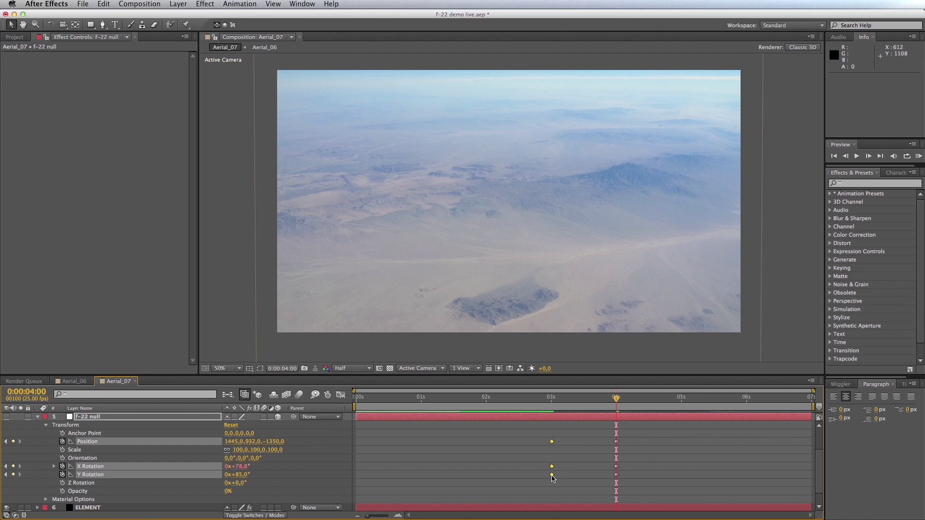
{"action": "right_click", "coordinate": [551, 475]}
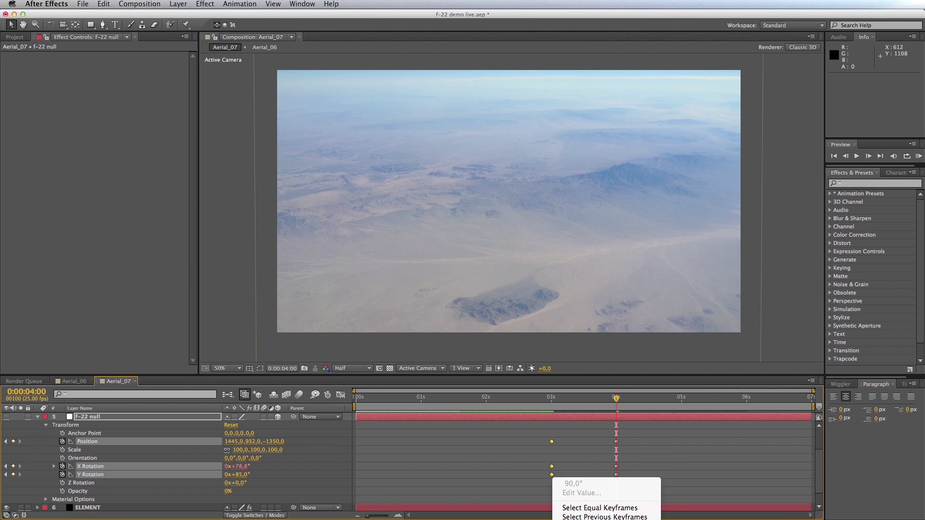
{"action": "left_click", "coordinate": [665, 519]}
{"action": "left_click_drag", "start_coordinate": [626, 430], "coordinate": [617, 473]}
{"action": "right_click", "coordinate": [617, 468]}
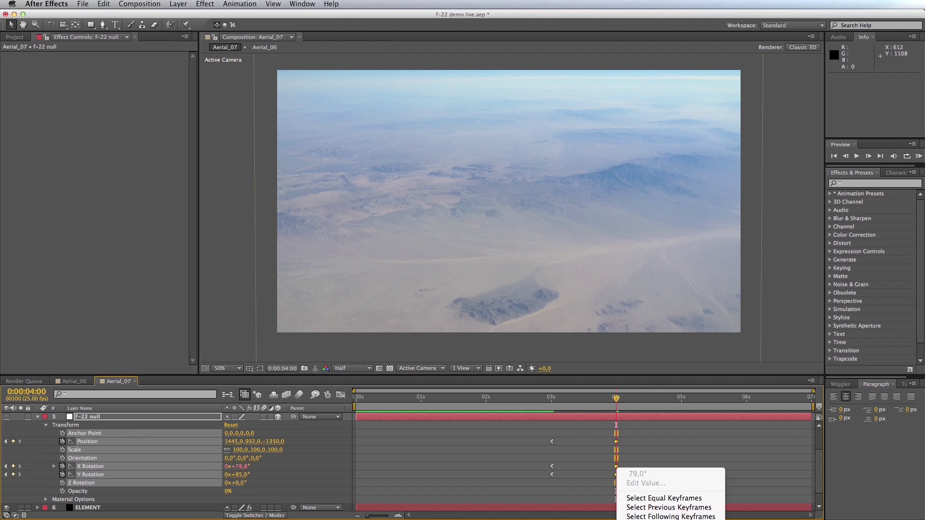
{"action": "left_click", "coordinate": [664, 519]}
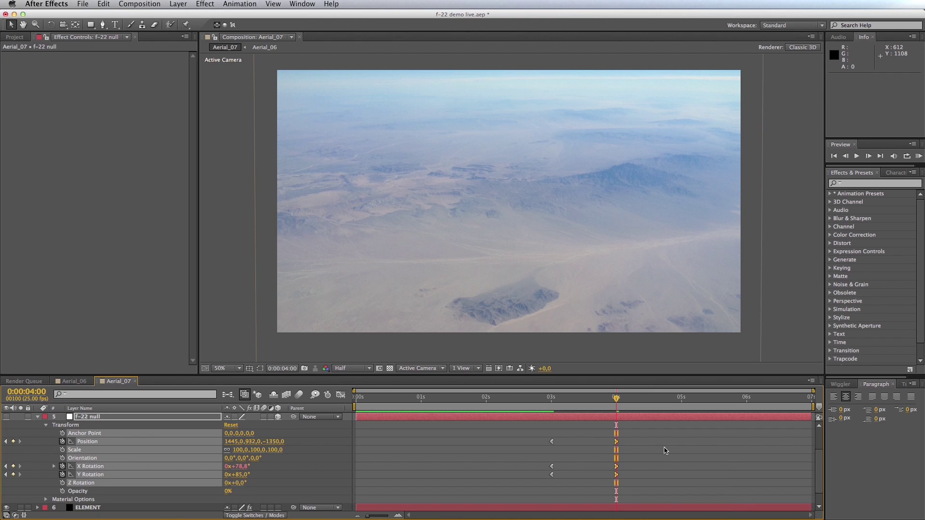
{"action": "left_click", "coordinate": [664, 450]}
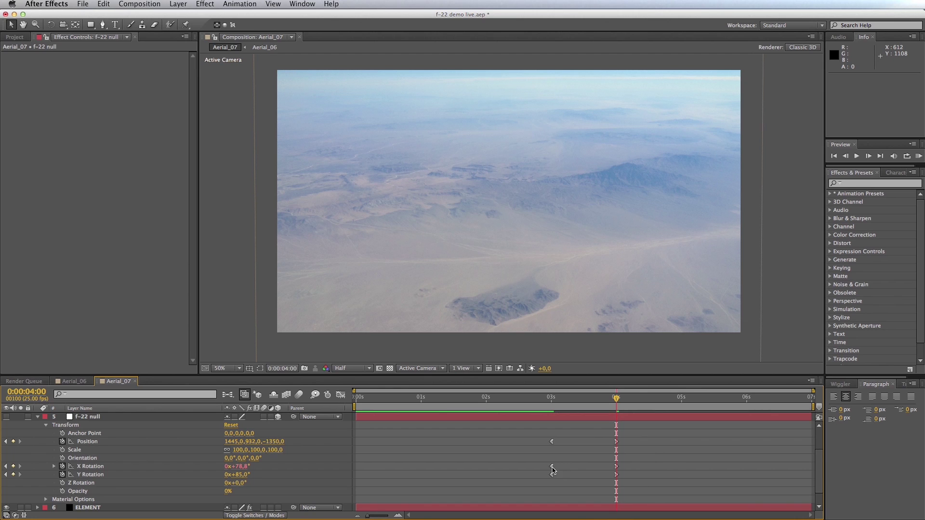
Preview the banking exit, then move the f-22 null's end keyframes for Position and Y Rotation to 0:00:04:18.
{"action": "left_click", "coordinate": [554, 400]}
{"action": "key", "text": "space"}
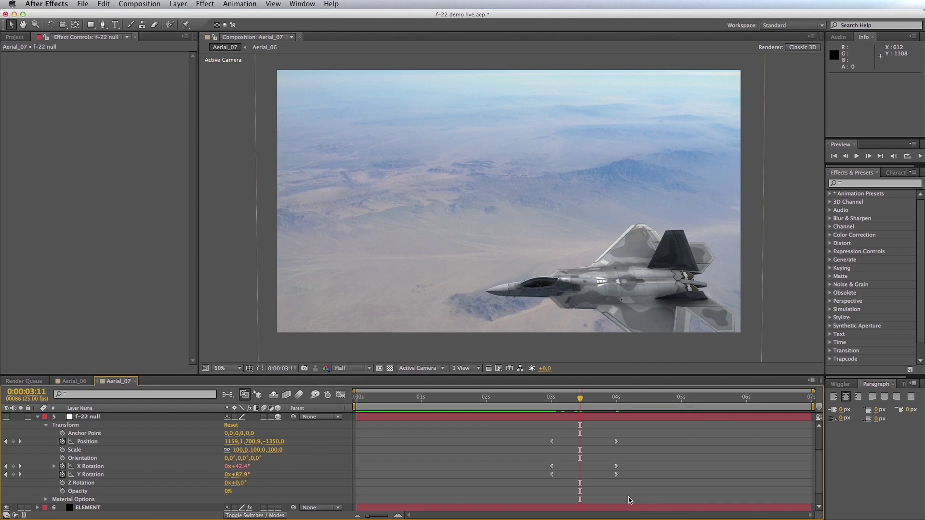
{"action": "mouse_move", "coordinate": [537, 399]}
{"action": "left_mouse_down"}
{"action": "mouse_move", "coordinate": [602, 400]}
{"action": "mouse_move", "coordinate": [554, 399]}
{"action": "mouse_move", "coordinate": [552, 409]}
{"action": "left_mouse_up"}
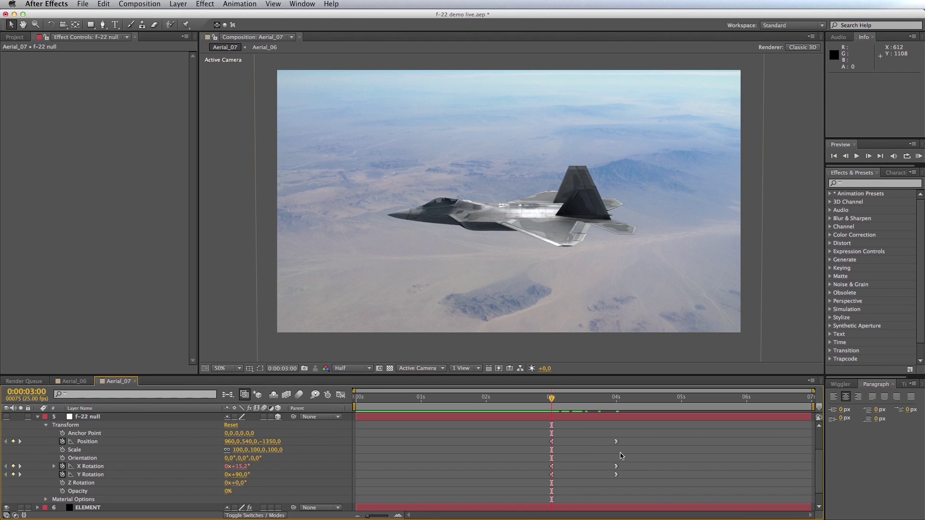
{"action": "left_click_drag", "start_coordinate": [616, 442], "coordinate": [663, 442]}
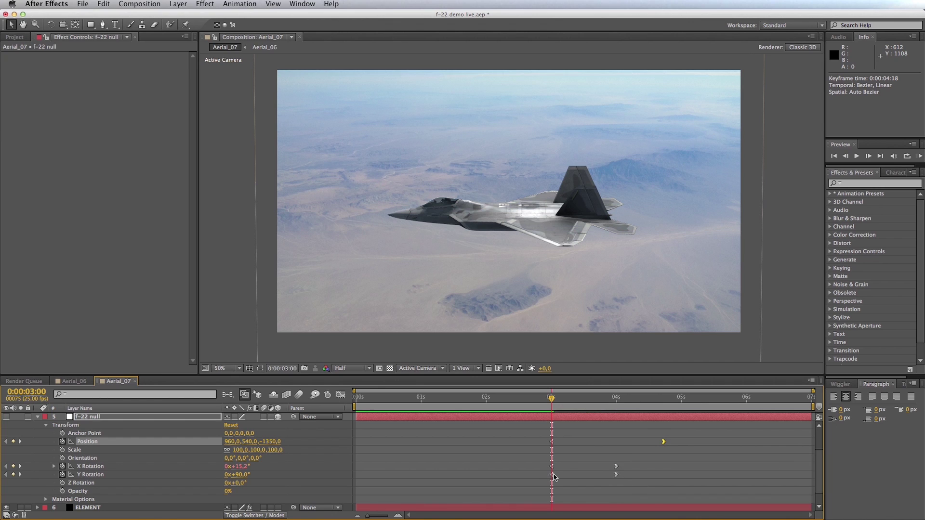
{"action": "left_click_drag", "start_coordinate": [616, 475], "coordinate": [664, 477]}
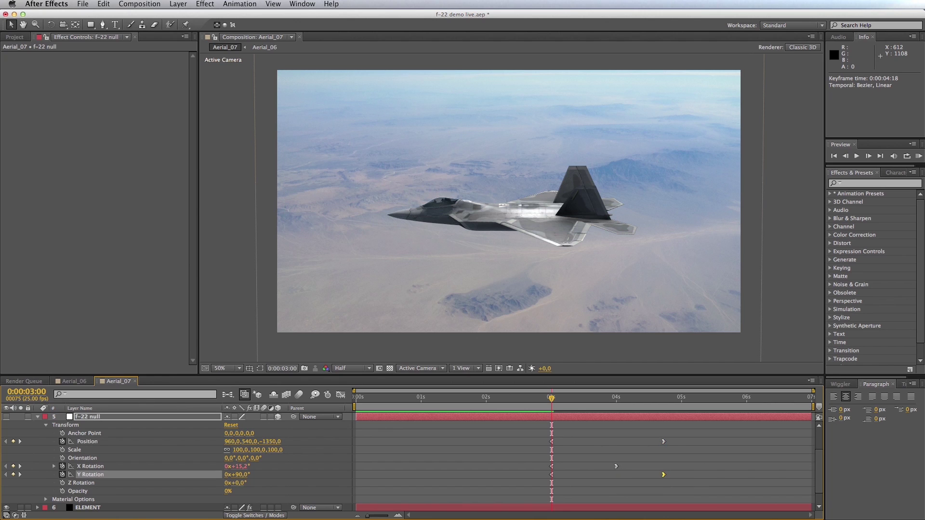
Shift both Position and Y Rotation keyframe pairs of the f-22 null so they start at 0:00:03:13, and check the motion.
{"action": "left_click_drag", "start_coordinate": [681, 434], "coordinate": [549, 444]}
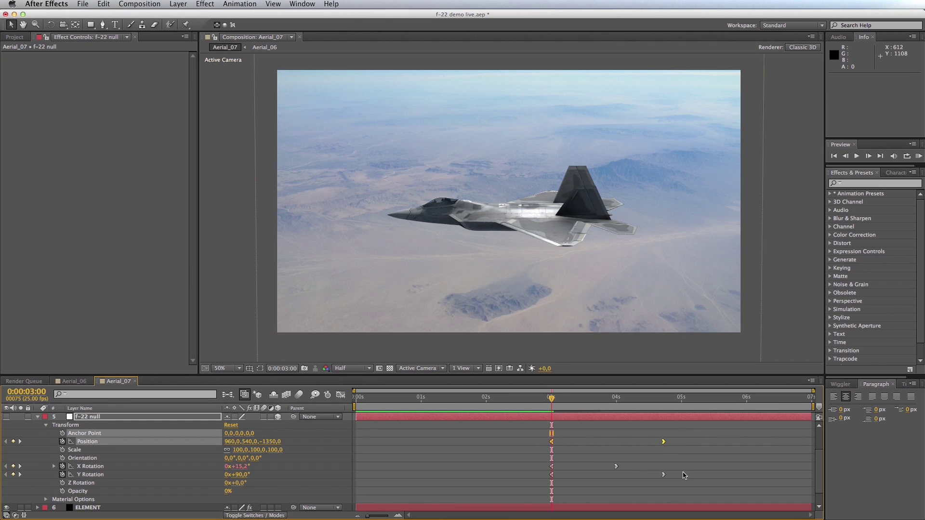
{"action": "left_click_drag", "start_coordinate": [684, 469], "coordinate": [586, 479]}
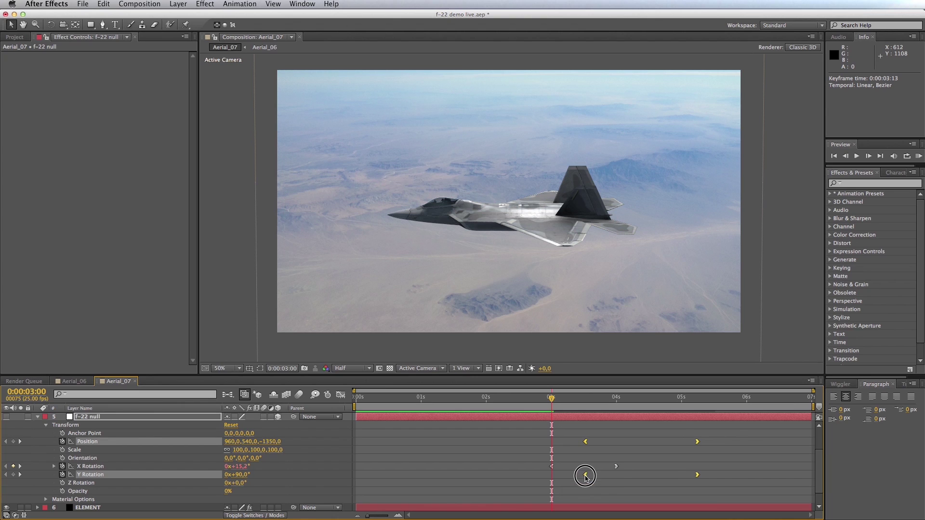
{"action": "mouse_move", "coordinate": [549, 398]}
{"action": "left_mouse_down"}
{"action": "mouse_move", "coordinate": [536, 399]}
{"action": "mouse_move", "coordinate": [680, 405]}
{"action": "mouse_move", "coordinate": [551, 404]}
{"action": "left_mouse_up"}
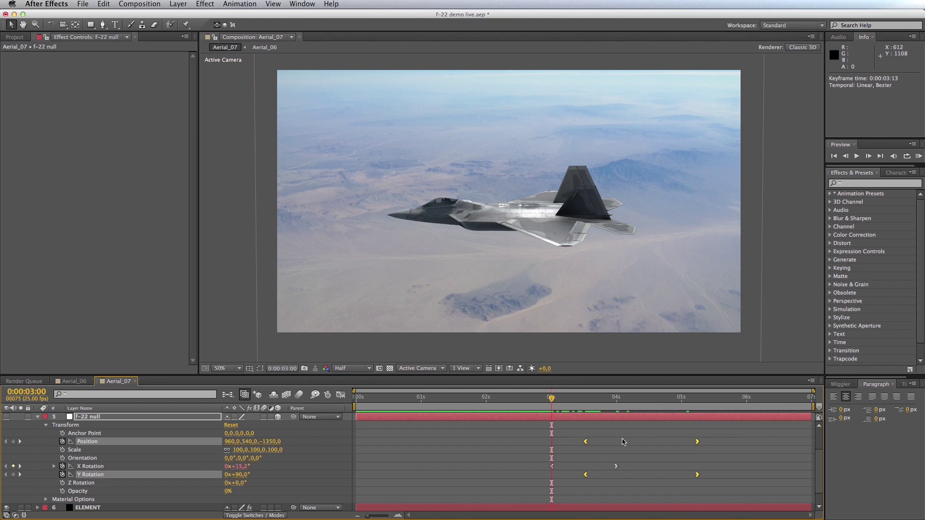
{"action": "left_click", "coordinate": [614, 453]}
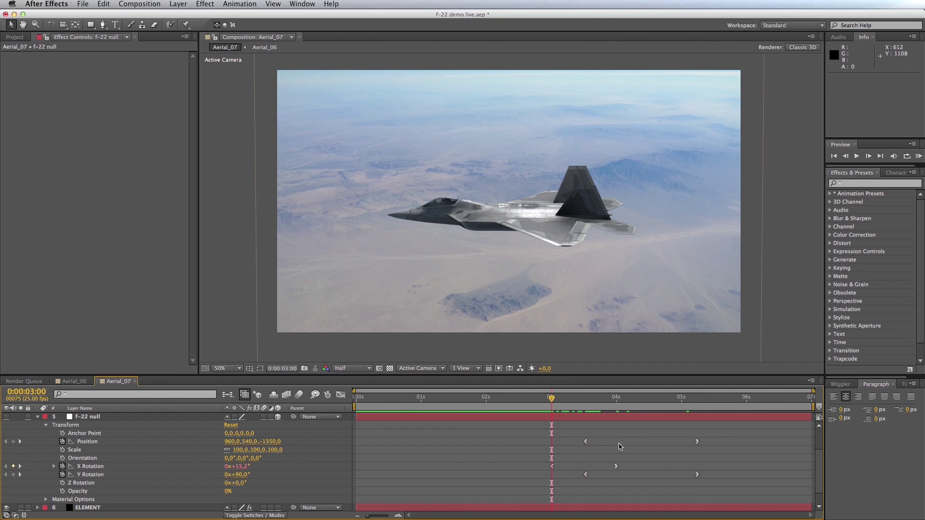
In the Graph Editor, lengthen the outgoing ease of the f-22 null's Position keyframe at 0:00:03:13 for a slower acceleration.
{"action": "left_click_drag", "start_coordinate": [578, 399], "coordinate": [586, 399]}
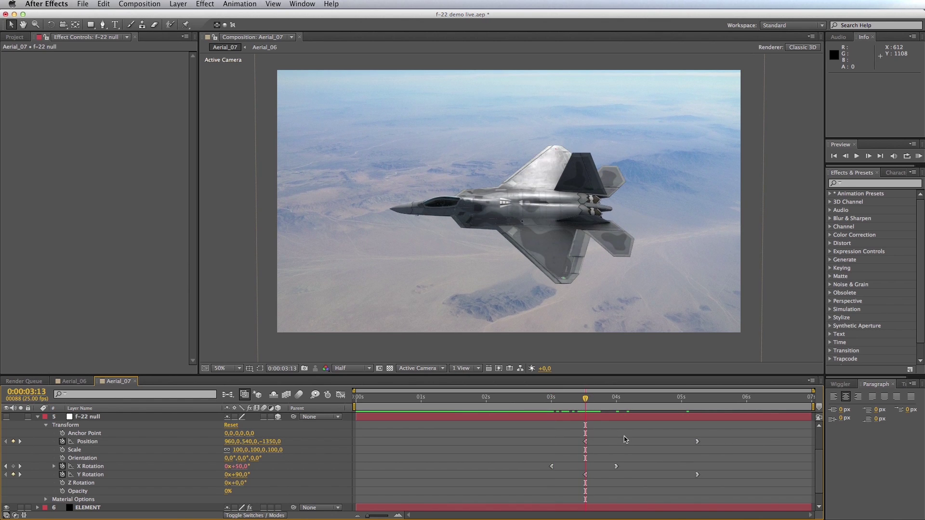
{"action": "left_click", "coordinate": [586, 442]}
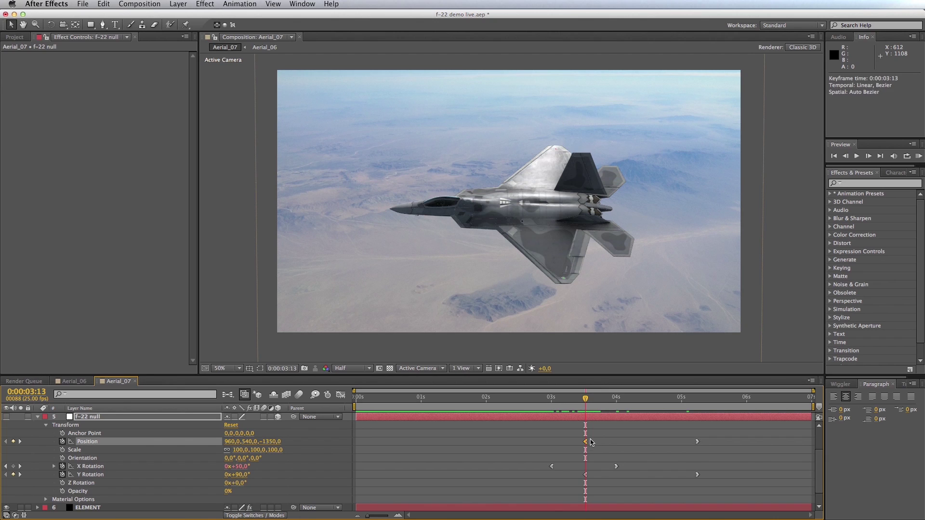
{"action": "left_click", "coordinate": [339, 396]}
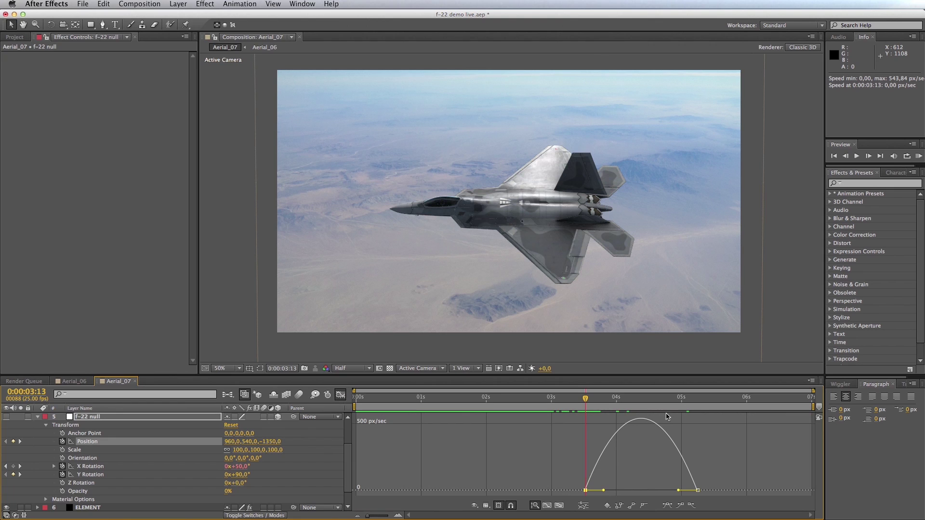
{"action": "left_click_drag", "start_coordinate": [604, 490], "coordinate": [627, 492]}
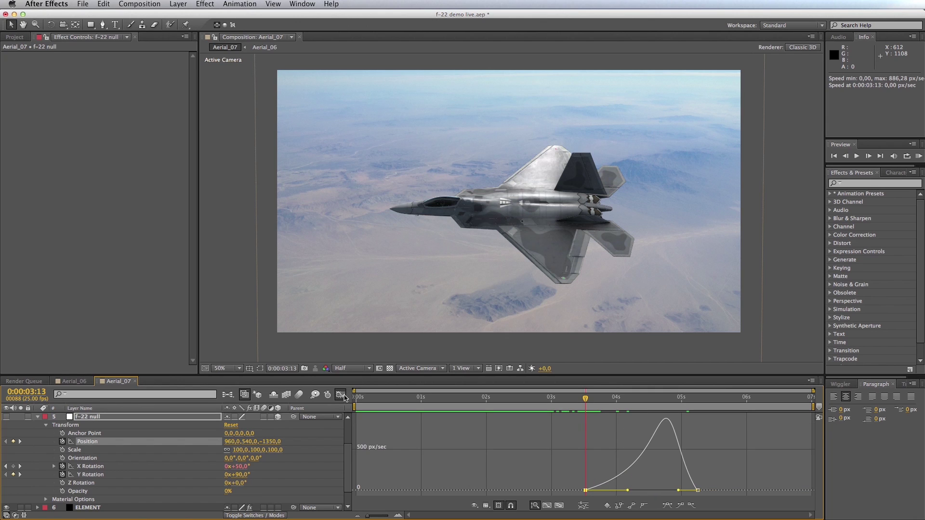
{"action": "left_click", "coordinate": [340, 395]}
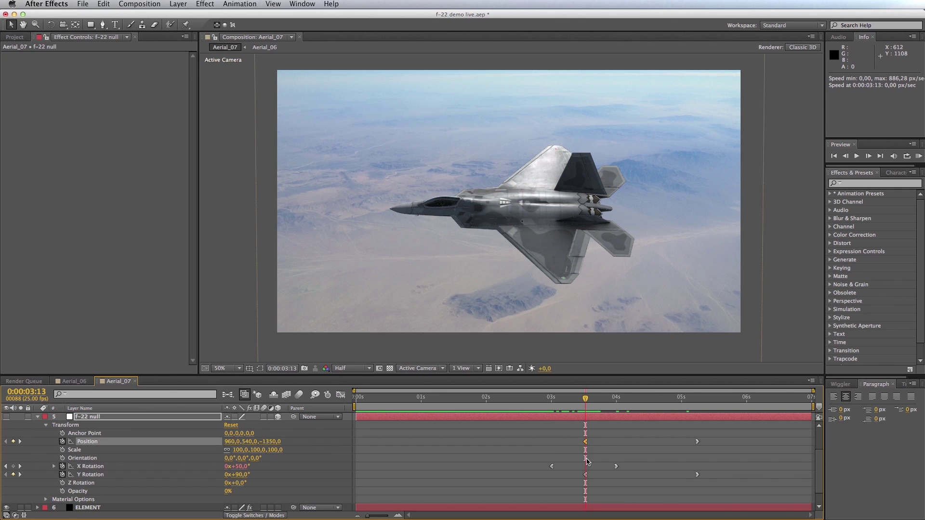
Lengthen the outgoing ease of the f-22 null's Y Rotation keyframe at 0:00:03:13 in the Graph Editor.
{"action": "left_click", "coordinate": [585, 475]}
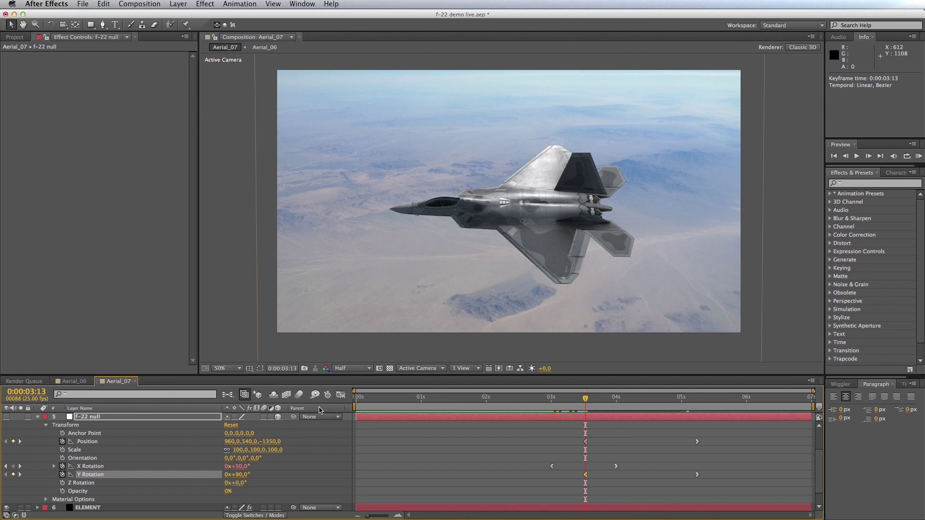
{"action": "left_click", "coordinate": [341, 395]}
{"action": "left_click_drag", "start_coordinate": [623, 419], "coordinate": [652, 419]}
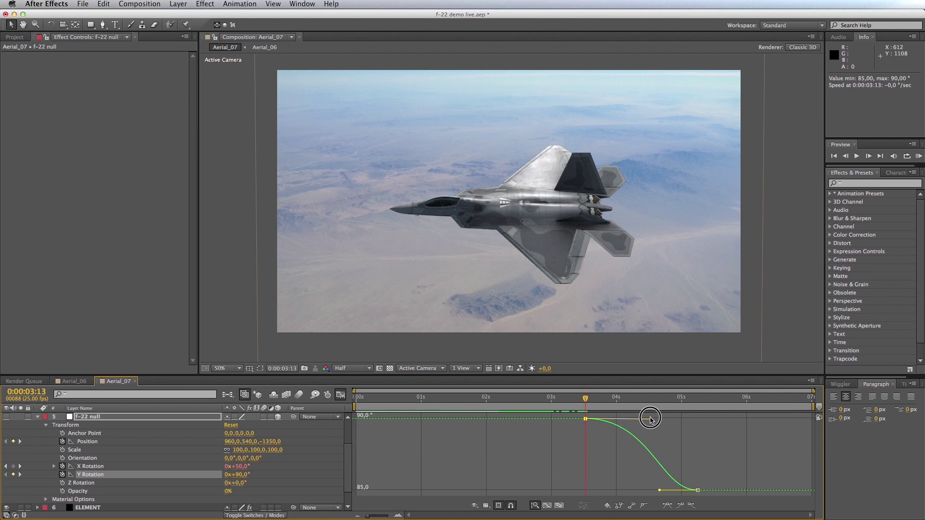
{"action": "left_click", "coordinate": [340, 395]}
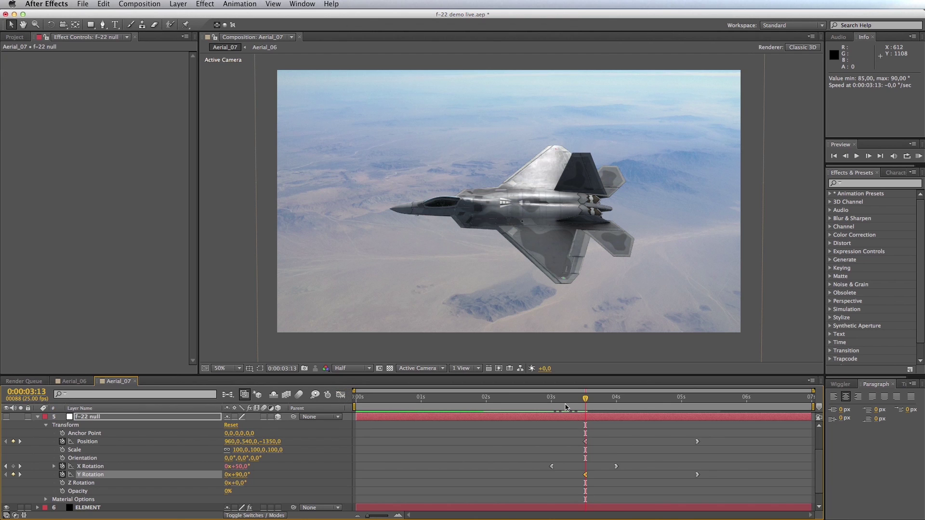
Lengthen the outgoing ease of the f-22 null's X Rotation keyframe at 0:00:03:00 in the Graph Editor.
{"action": "left_click_drag", "start_coordinate": [547, 401], "coordinate": [551, 400]}
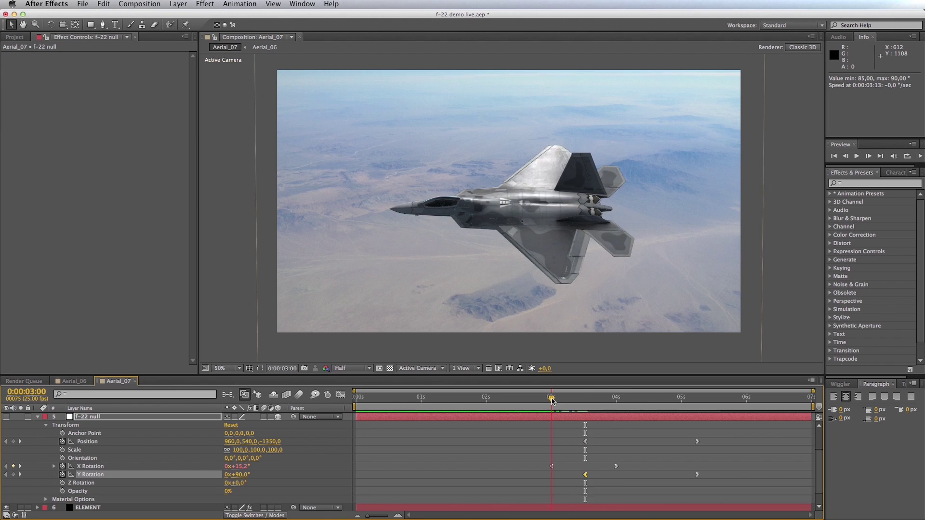
{"action": "left_click", "coordinate": [552, 467]}
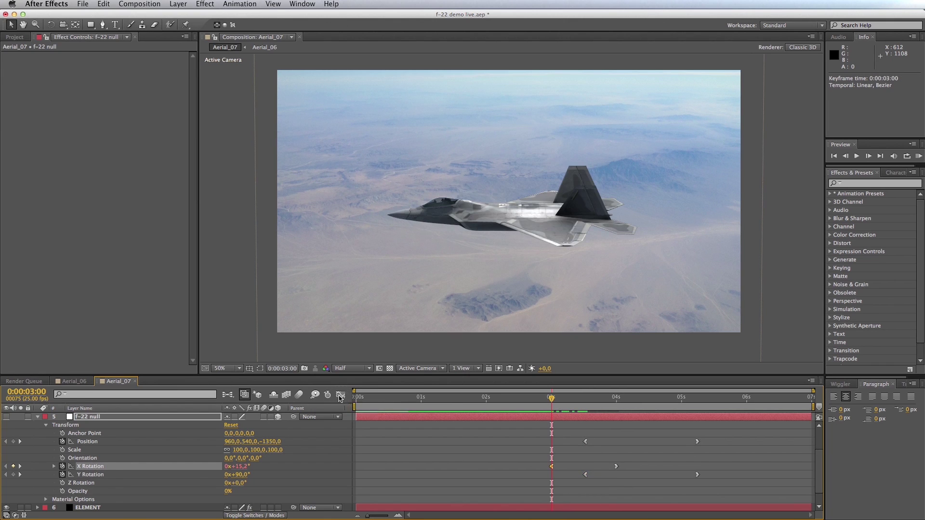
{"action": "key", "text": "shift+F3"}
{"action": "left_click_drag", "start_coordinate": [573, 491], "coordinate": [596, 490]}
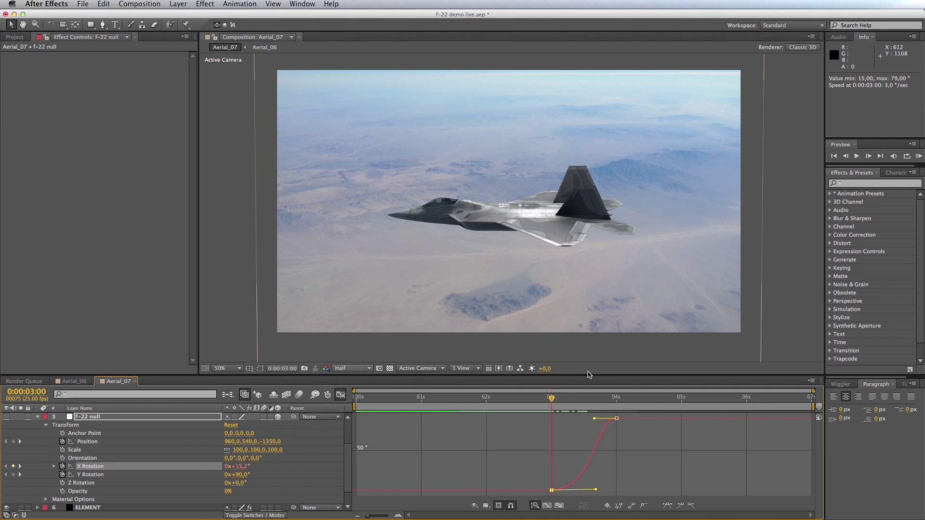
{"action": "left_click", "coordinate": [340, 396]}
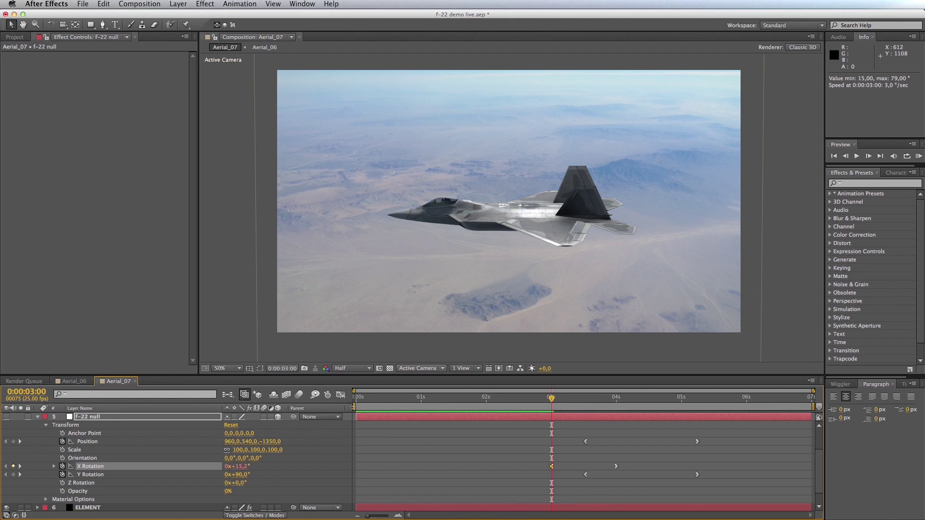
Start the work area at 0:00:02:16 and RAM-preview the jet's banking exit.
{"action": "key", "text": "shift+F3"}
{"action": "left_click_drag", "start_coordinate": [509, 405], "coordinate": [525, 404]}
{"action": "left_click", "coordinate": [340, 394]}
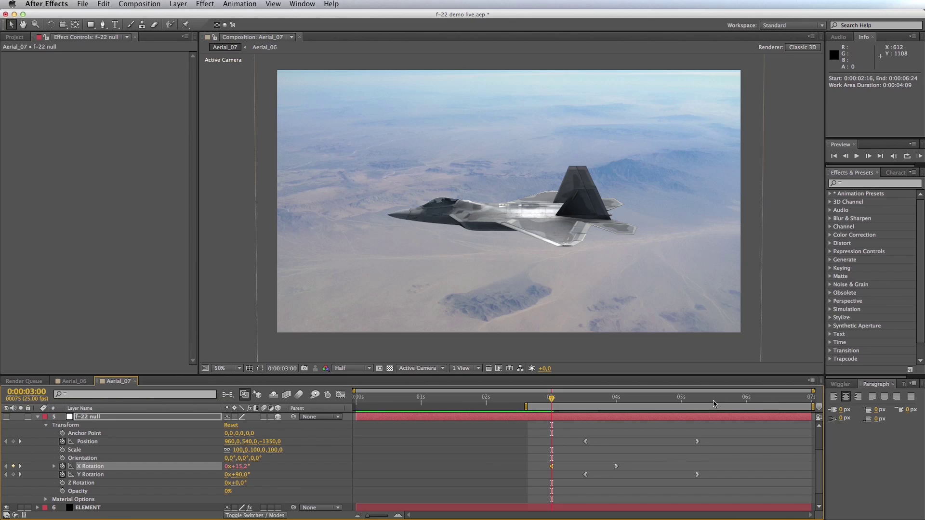
{"action": "key", "text": "KP_0"}
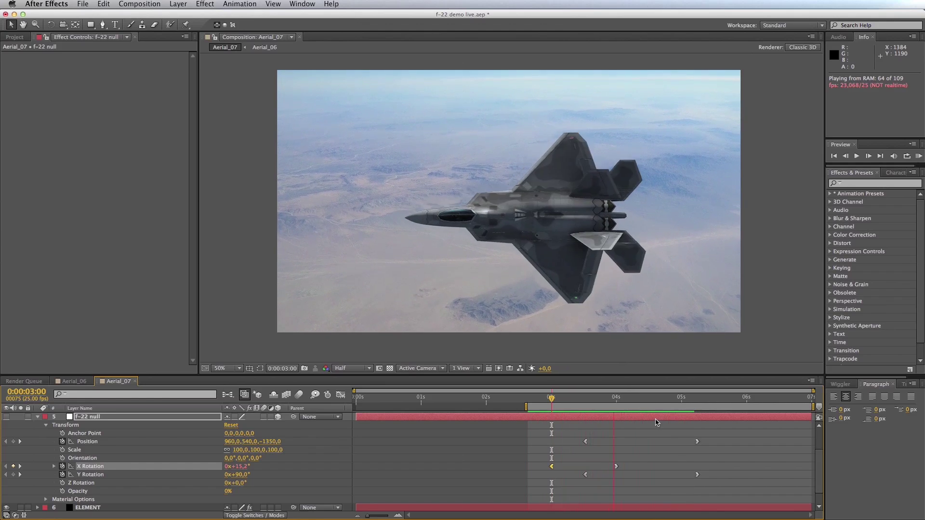
{"action": "key", "text": "space"}
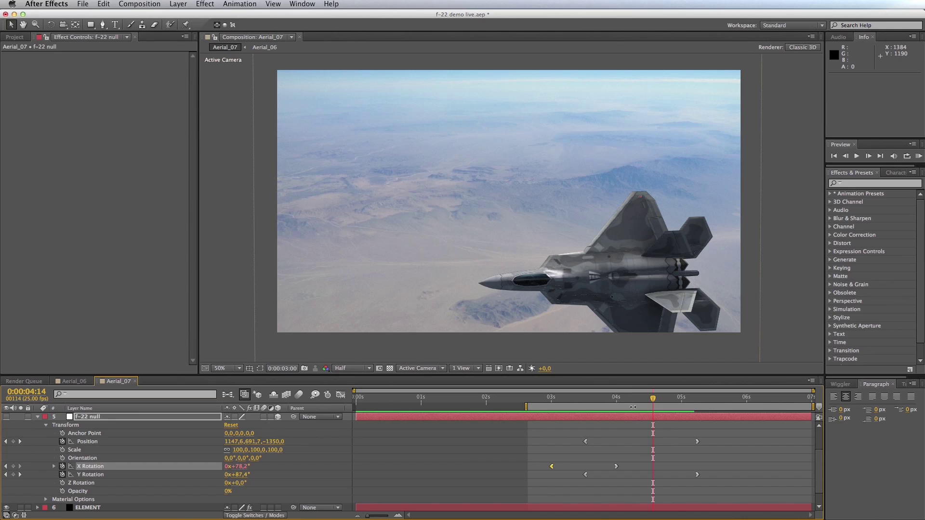
Move the f-22 null's Y Rotation keyframes to 0:00:03:00 and 0:00:04:12, and scrub through the bank to check it.
{"action": "left_click", "coordinate": [646, 492]}
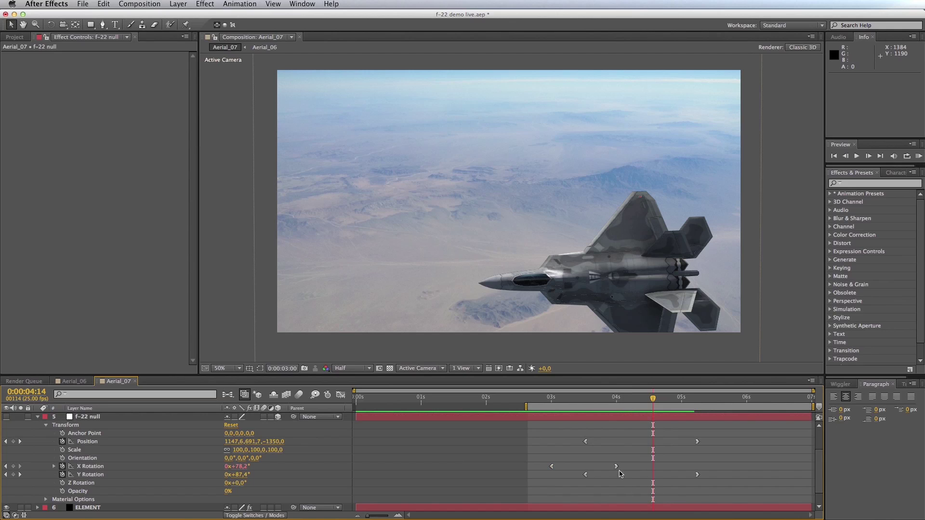
{"action": "left_click", "coordinate": [585, 475]}
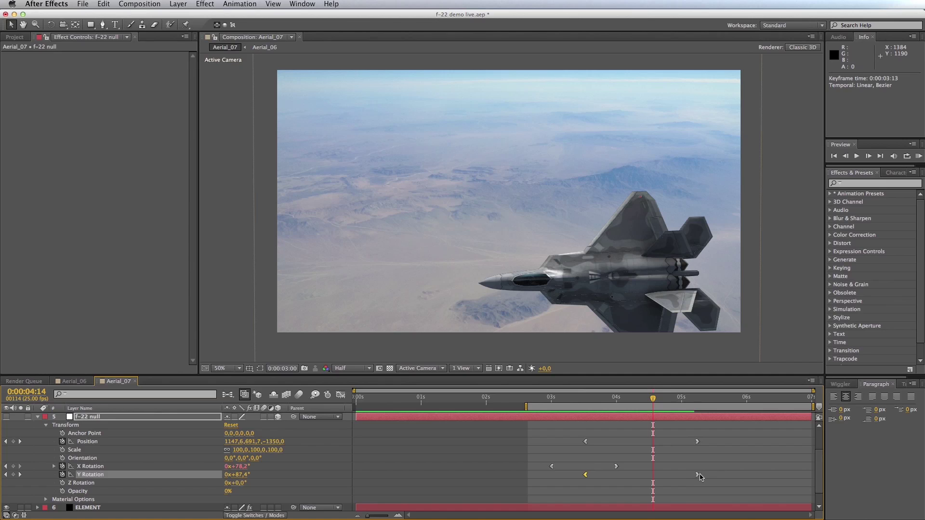
{"action": "left_click_drag", "start_coordinate": [697, 476], "coordinate": [648, 478]}
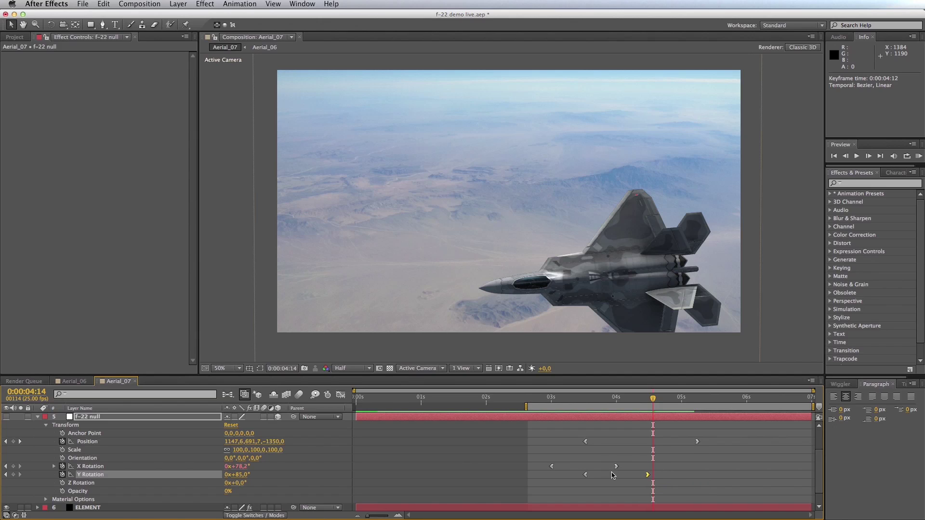
{"action": "left_click_drag", "start_coordinate": [586, 477], "coordinate": [552, 478]}
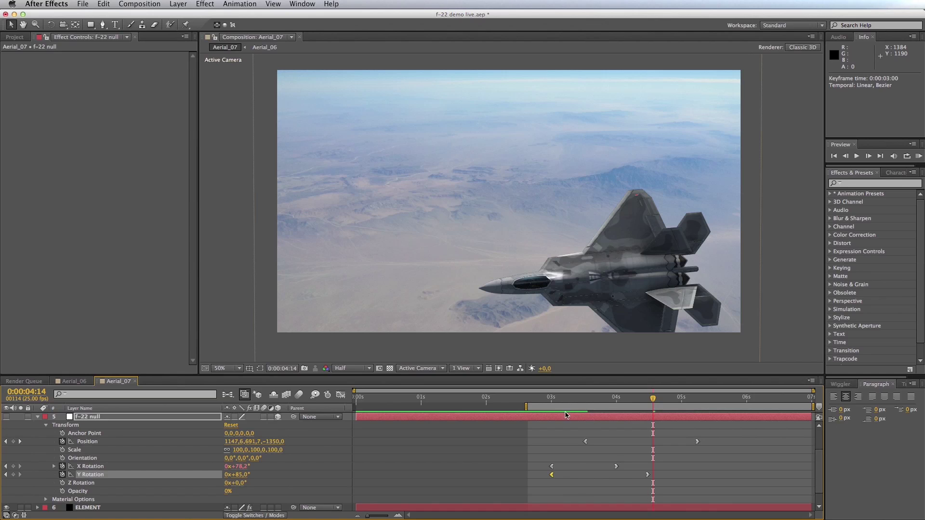
{"action": "left_click_drag", "start_coordinate": [553, 399], "coordinate": [611, 406]}
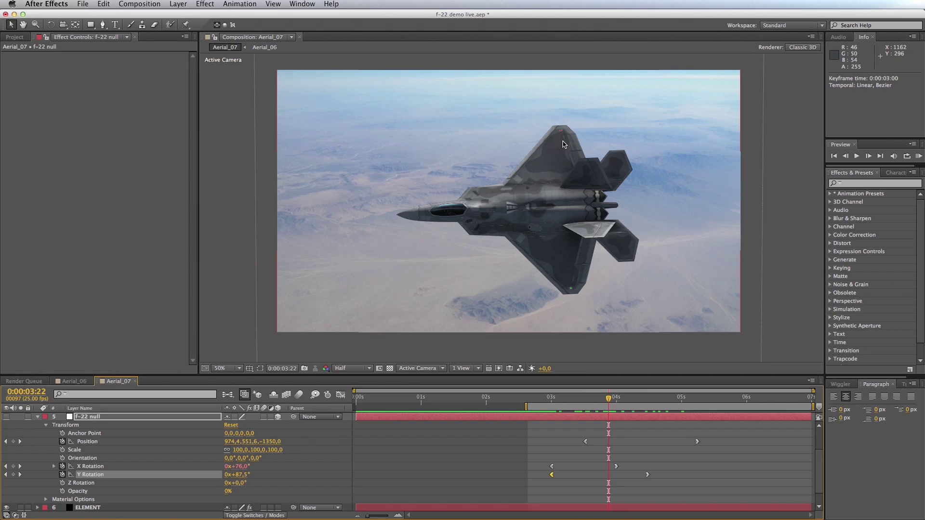
In the ELEMENT layer's Scene Setup, set the jet's Body material Illumination Intensity to 0% and apply the change.
{"action": "left_click", "coordinate": [88, 507]}
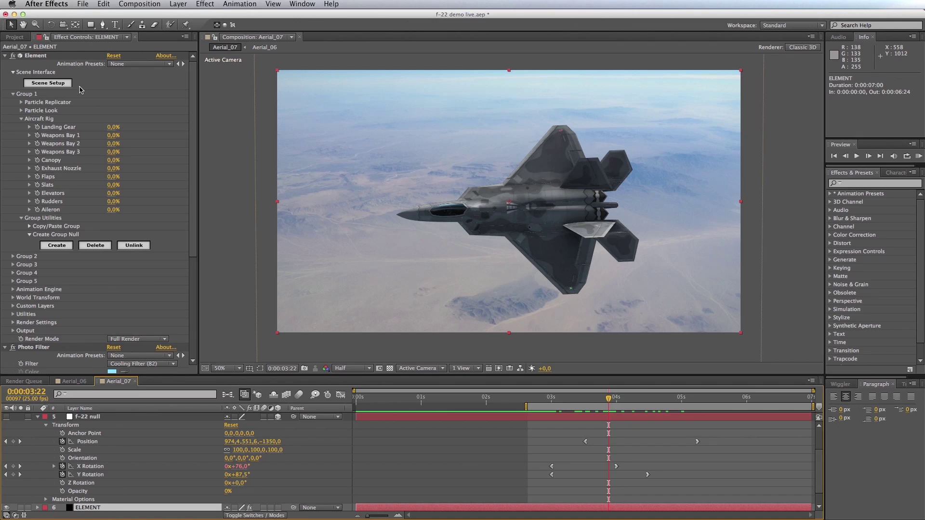
{"action": "left_click", "coordinate": [53, 88]}
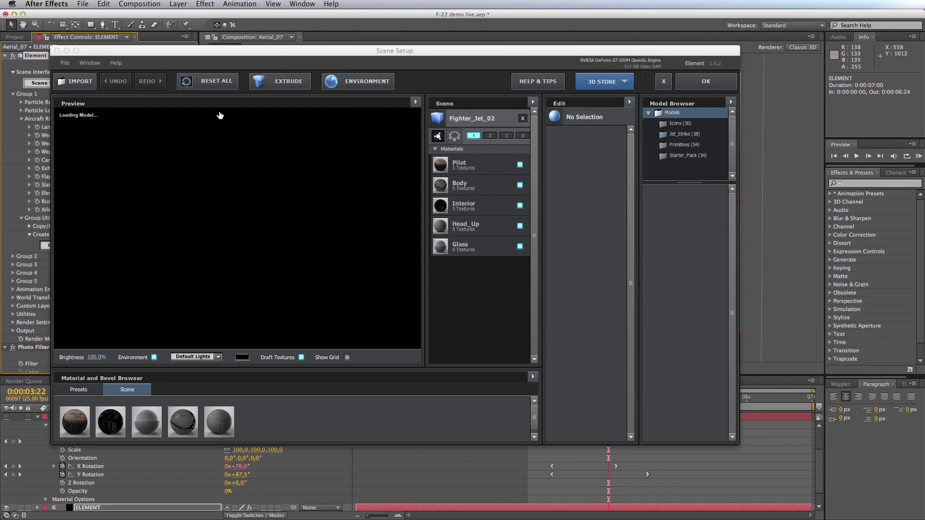
{"action": "left_click", "coordinate": [465, 189]}
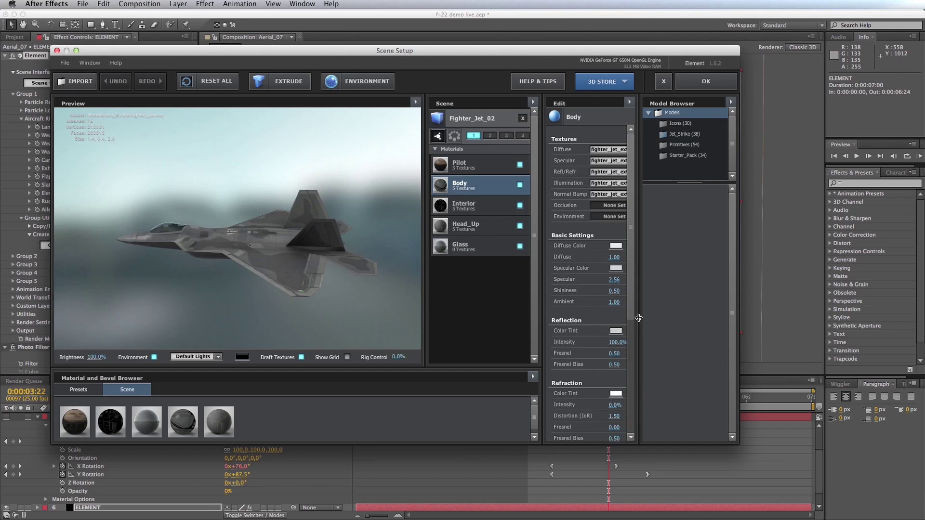
{"action": "left_click_drag", "start_coordinate": [631, 267], "coordinate": [629, 336]}
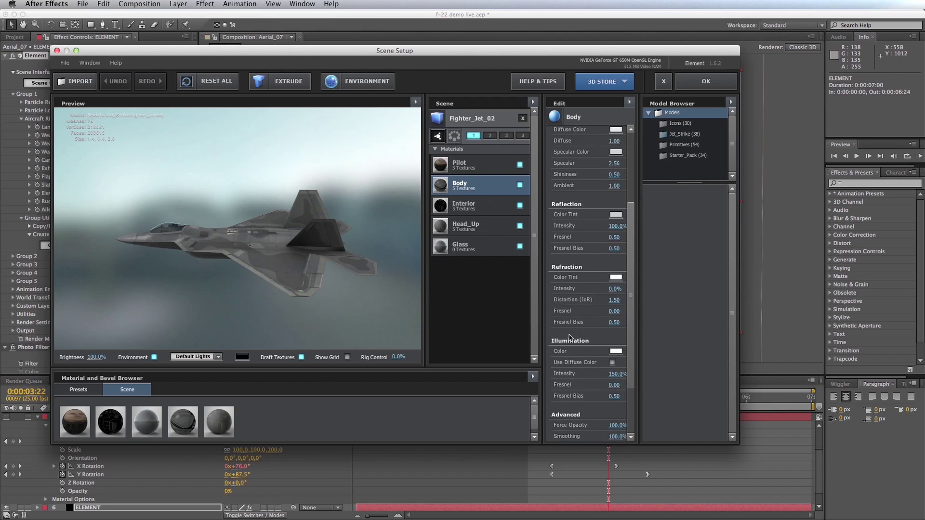
{"action": "left_click", "coordinate": [615, 375]}
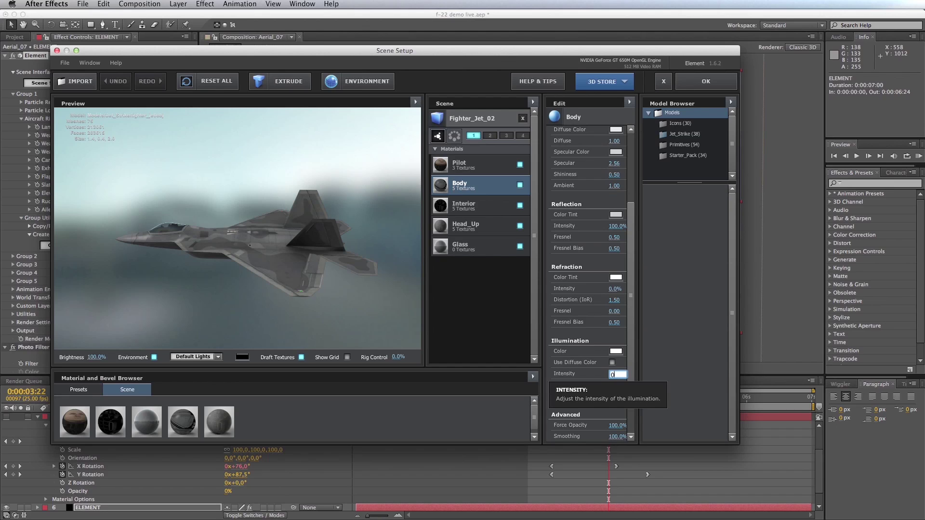
{"action": "type", "text": "0"}
{"action": "key", "text": "Return"}
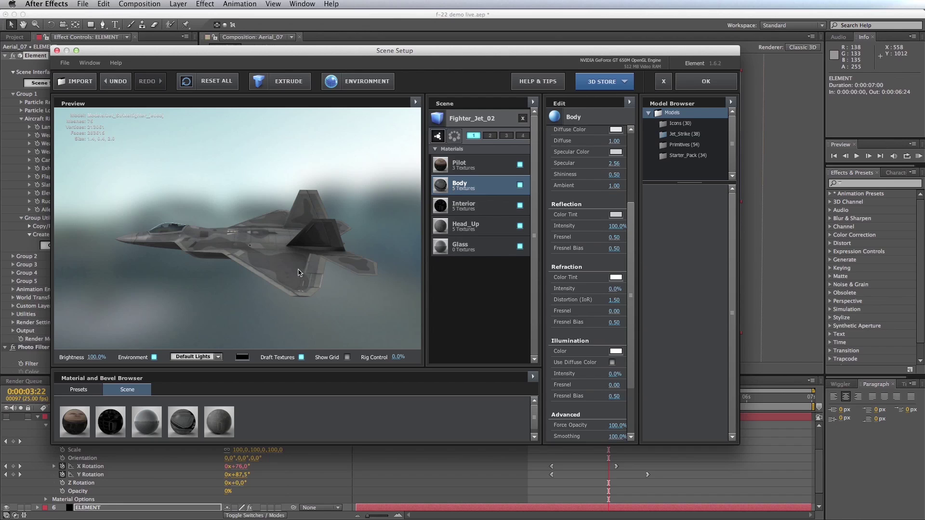
{"action": "left_click", "coordinate": [698, 86]}
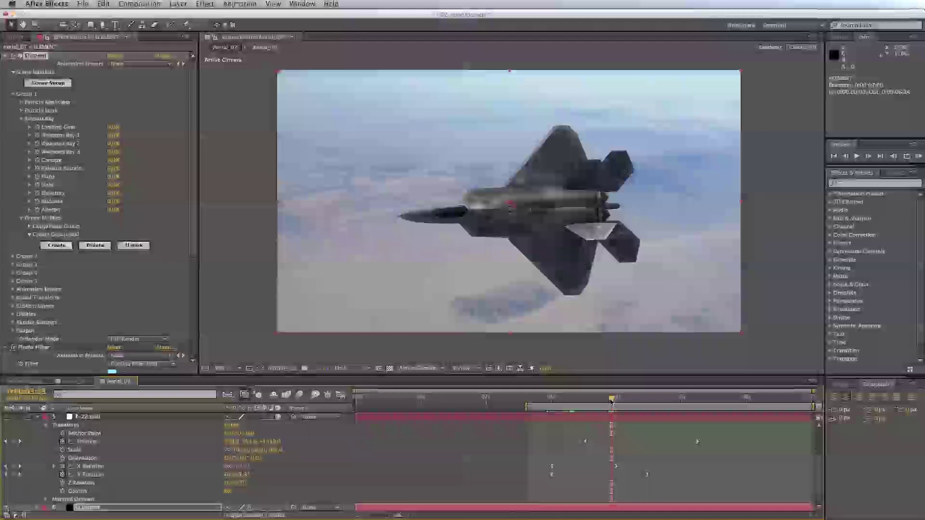
Scrub the current time back to 0:00:03:09 to inspect the banking jet.
{"action": "mouse_move", "coordinate": [601, 399]}
{"action": "left_mouse_down"}
{"action": "mouse_move", "coordinate": [546, 401]}
{"action": "mouse_move", "coordinate": [586, 406]}
{"action": "left_mouse_up"}
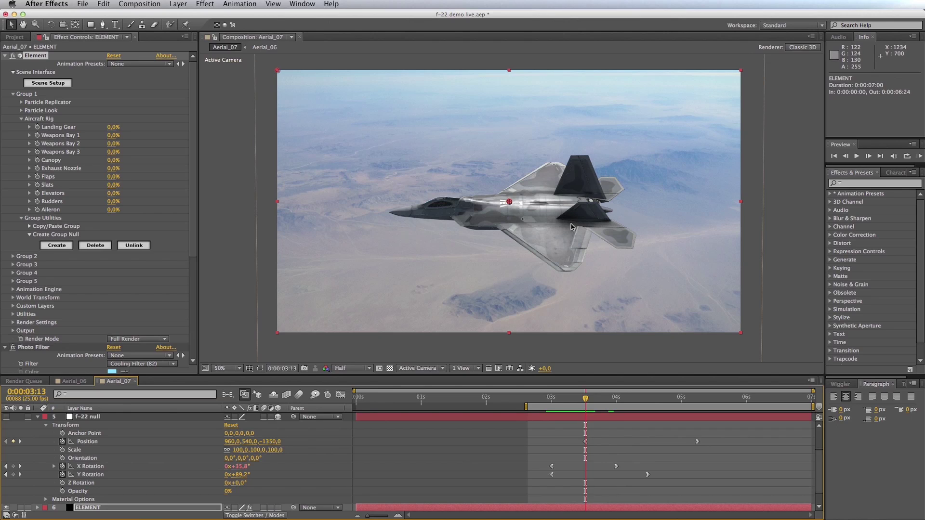
{"action": "mouse_move", "coordinate": [592, 395]}
{"action": "left_mouse_down"}
{"action": "mouse_move", "coordinate": [548, 399]}
{"action": "mouse_move", "coordinate": [576, 399]}
{"action": "left_mouse_up"}
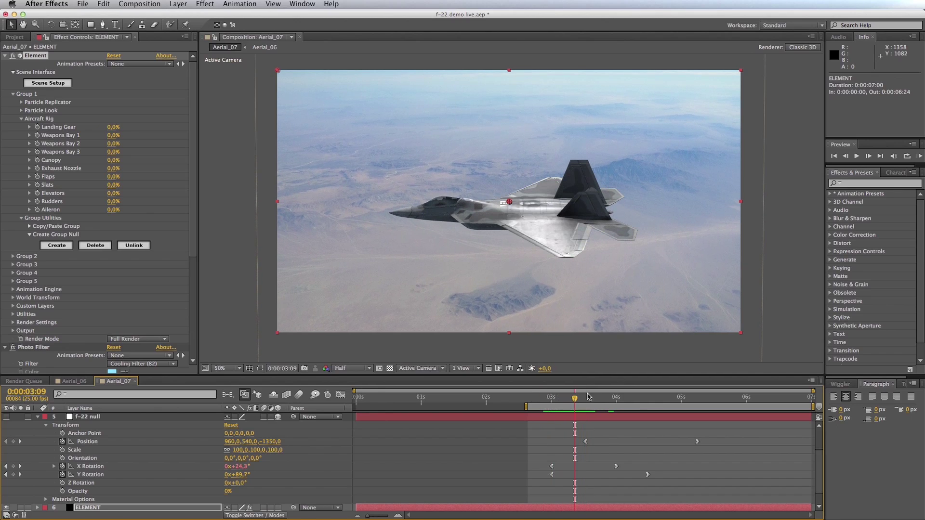
Create a project folder named textures and import the fighter jet's exterior diffuse, reflection and specular JPEGs into it.
{"action": "left_click", "coordinate": [18, 38]}
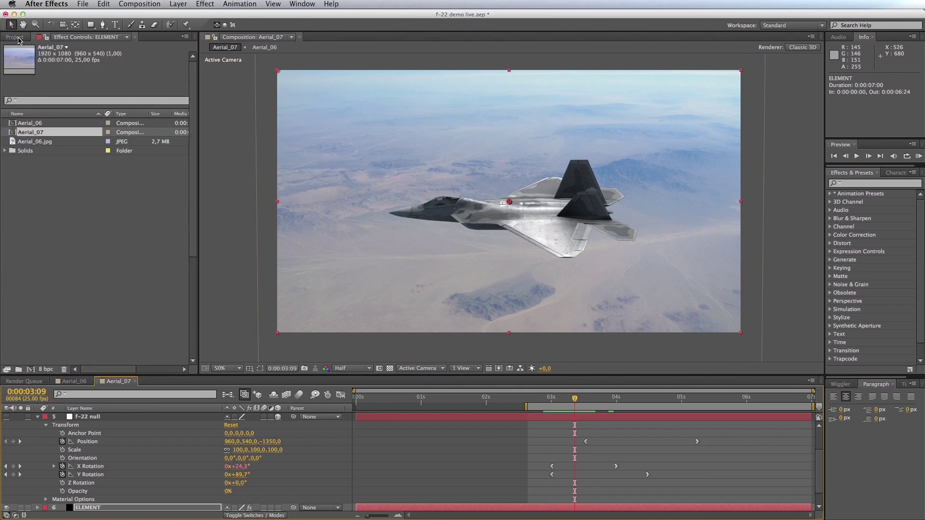
{"action": "left_click", "coordinate": [69, 237]}
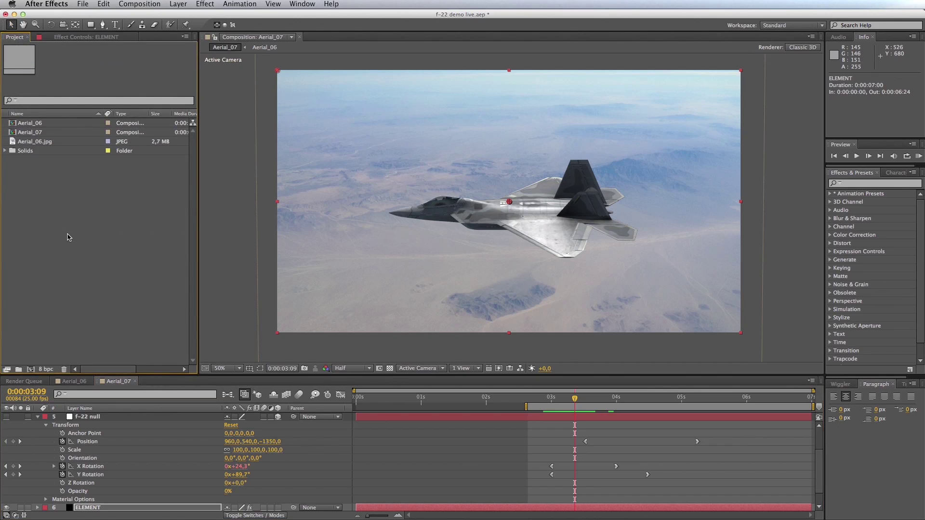
{"action": "left_click", "coordinate": [19, 369]}
{"action": "type", "text": "te"}
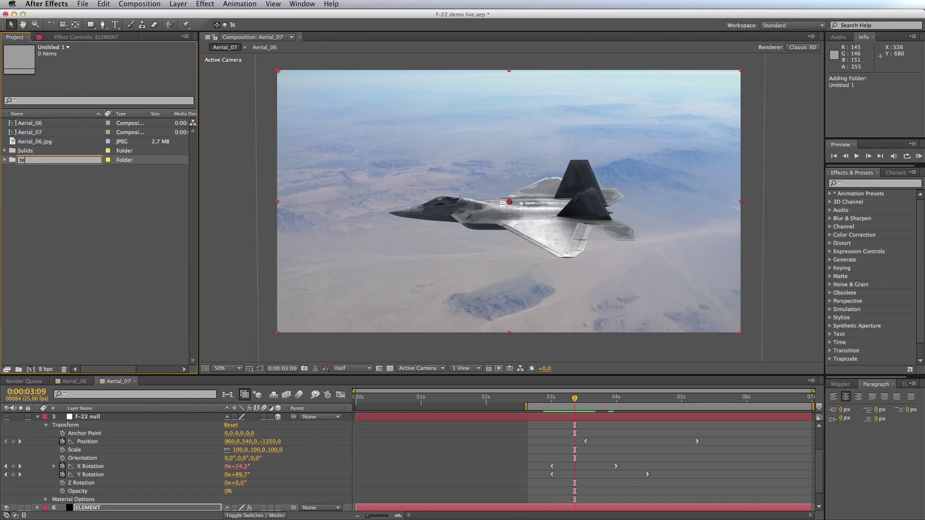
{"action": "key", "text": "Return"}
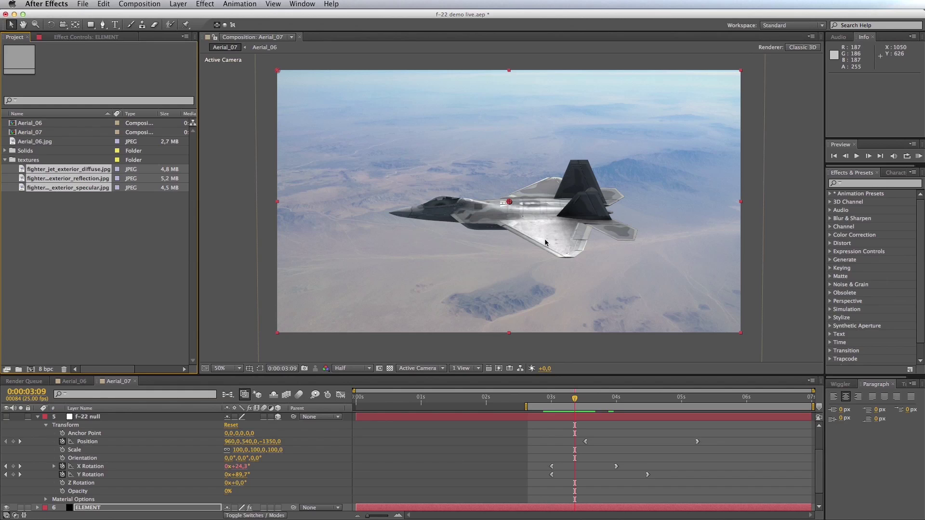
Create a new composition from fighter_jet_exterior_diffuse.jpg and fit the whole texture in view.
{"action": "left_click", "coordinate": [62, 230]}
{"action": "left_click", "coordinate": [59, 170]}
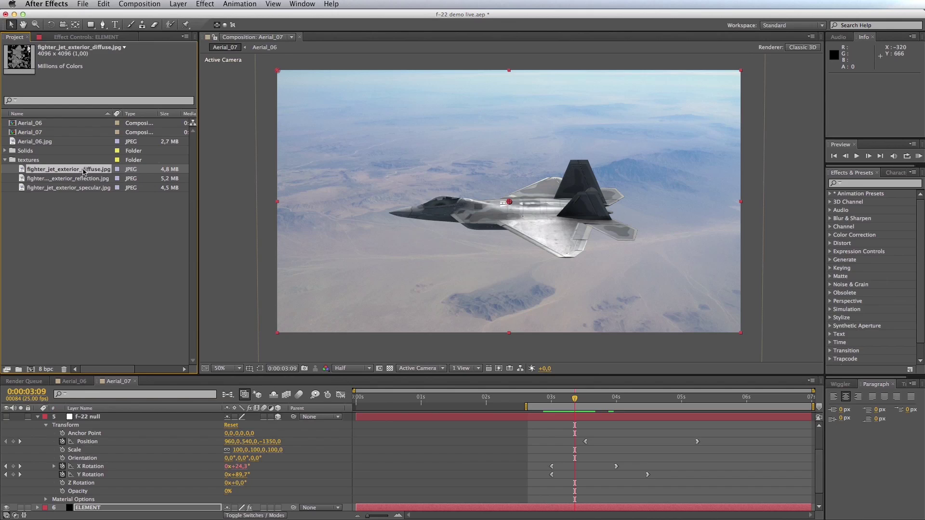
{"action": "left_click", "coordinate": [31, 369]}
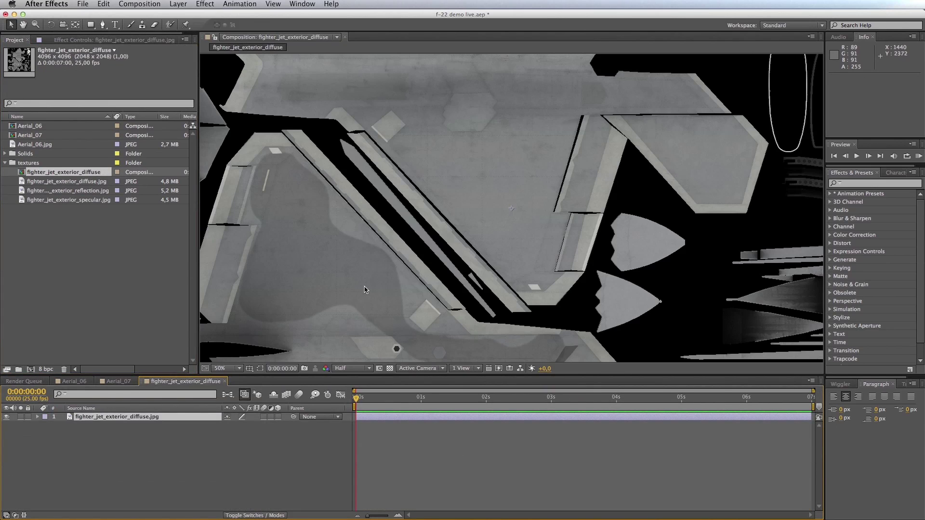
{"action": "key", "text": "comma"}
{"action": "key", "text": "comma"}
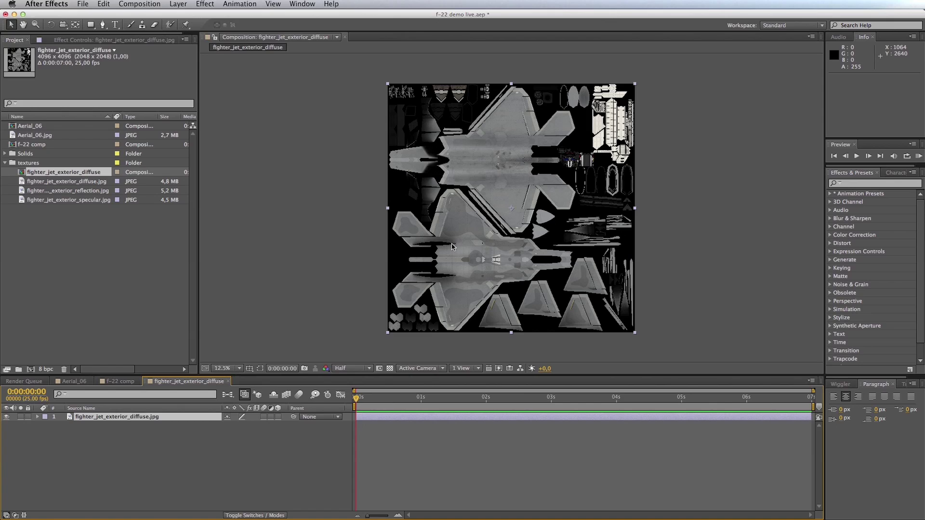
Add a black 4096 × 4096 px solid above the diffuse texture.
{"action": "left_click", "coordinate": [185, 5]}
{"action": "mouse_move", "coordinate": [185, 16]}
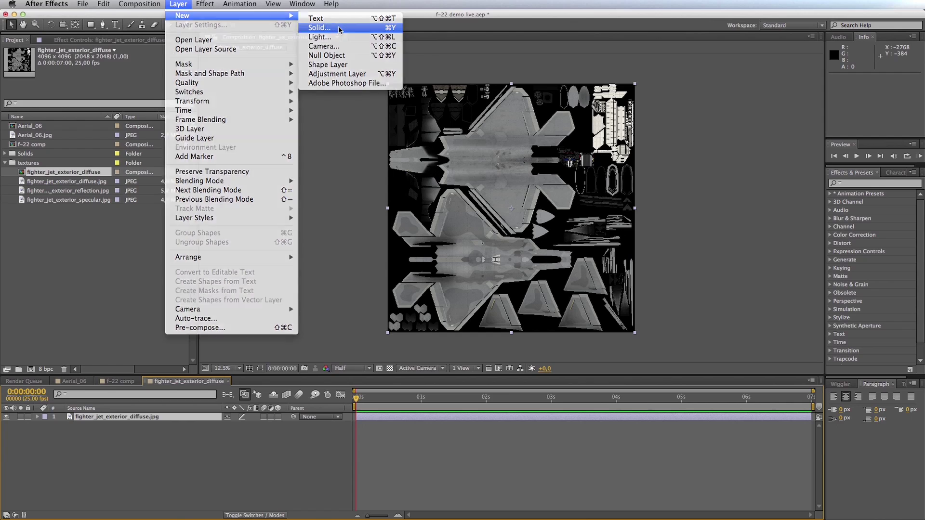
{"action": "left_click", "coordinate": [339, 28]}
{"action": "left_click", "coordinate": [258, 369]}
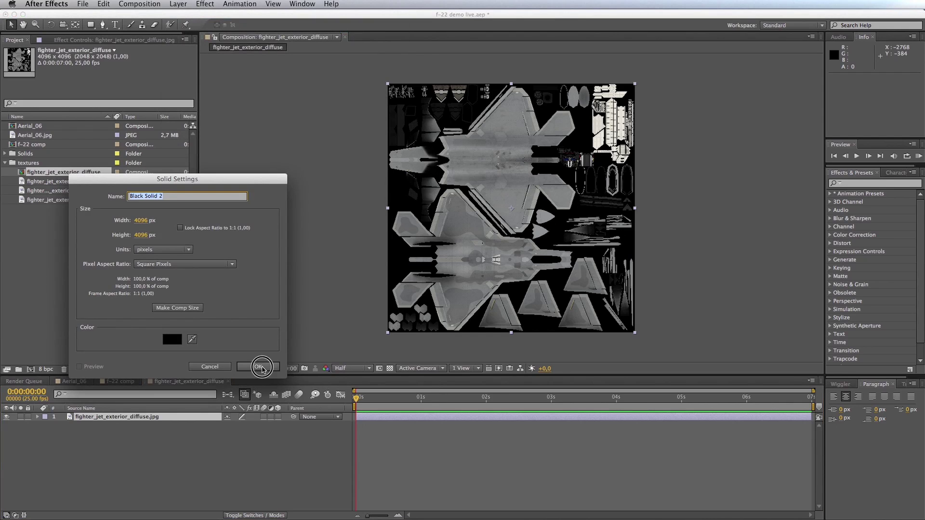
Set the black solid's blending mode to Multiply and its opacity to 50%.
{"action": "left_click", "coordinate": [242, 514]}
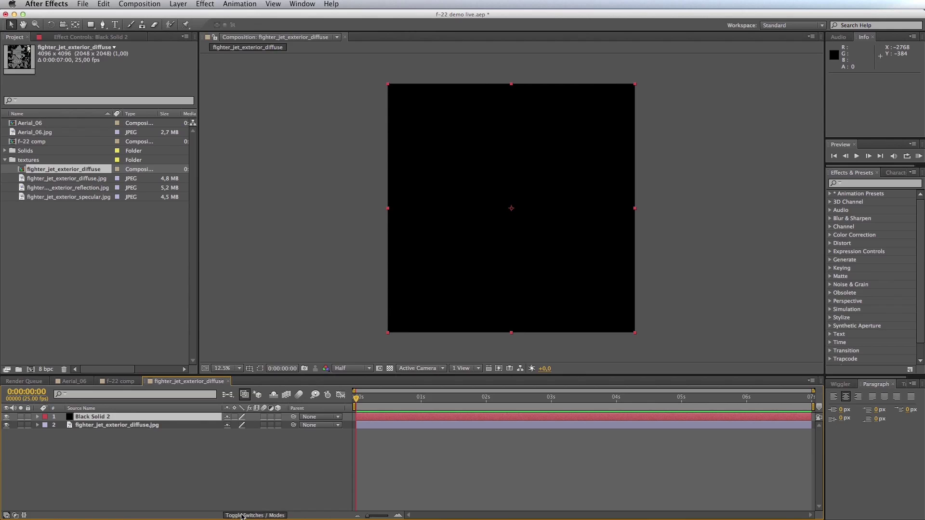
{"action": "left_click", "coordinate": [235, 417]}
{"action": "left_click", "coordinate": [246, 347]}
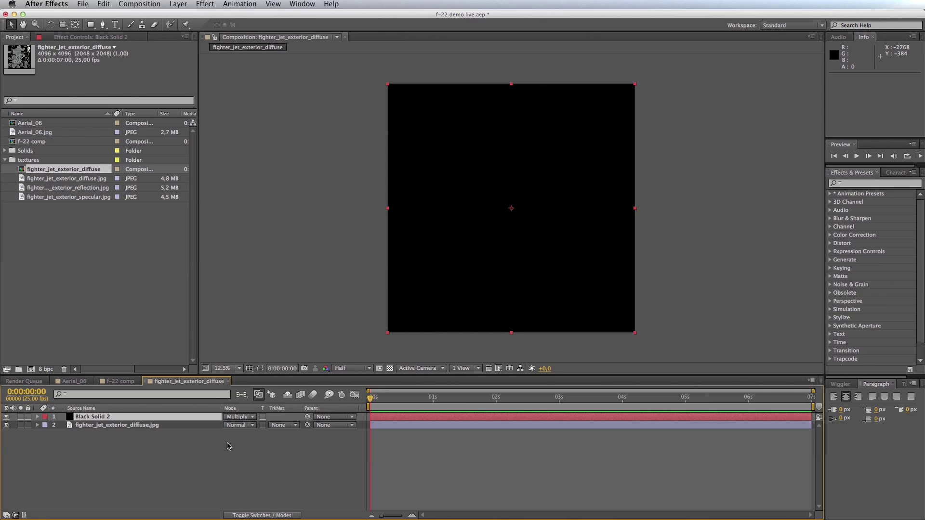
{"action": "key", "text": "t"}
{"action": "type", "text": "50"}
{"action": "key", "text": "Return"}
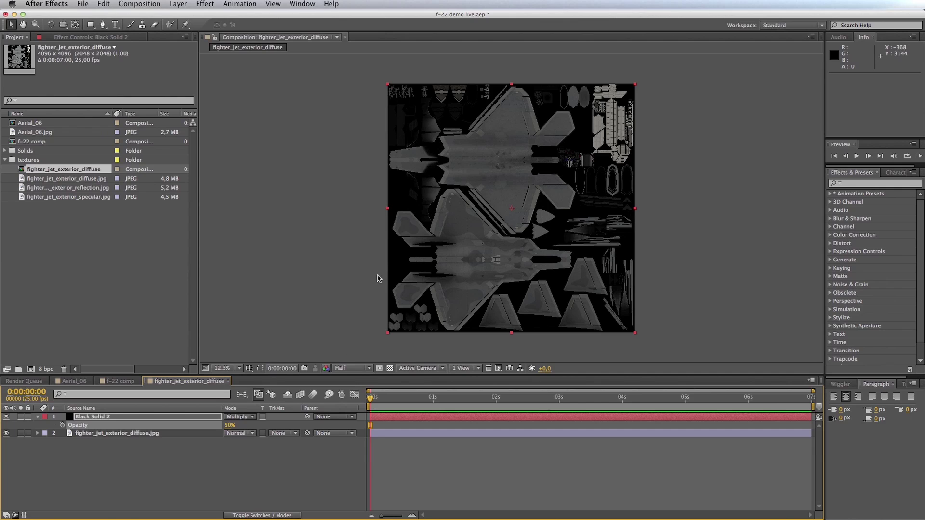
Draw a closed four-point Pen mask on the black solid over the dark tail-side area, with corners near (1108, 2644), (892, 2308) and (620, 2304).
{"action": "key", "text": "period"}
{"action": "key", "text": "space"}
{"action": "left_click_drag", "start_coordinate": [378, 275], "coordinate": [491, 218]}
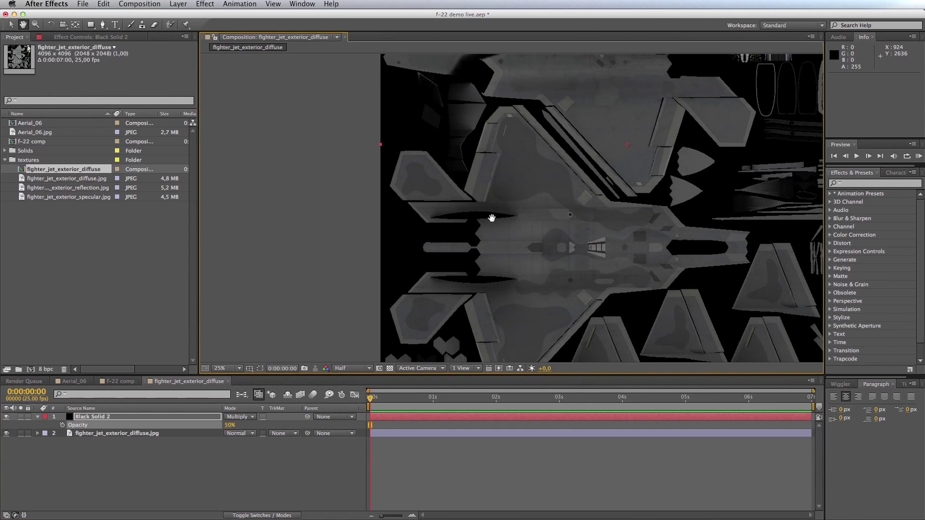
{"action": "left_click", "coordinate": [102, 25]}
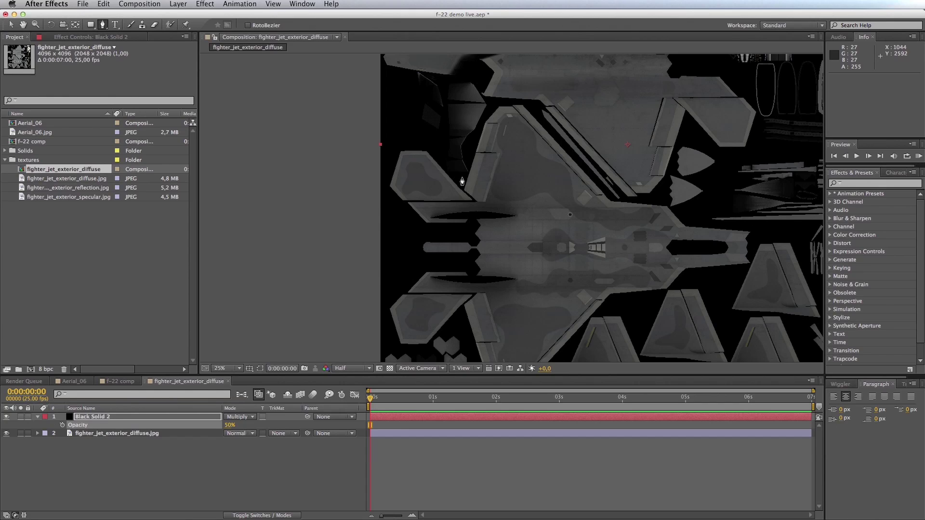
{"action": "left_click", "coordinate": [513, 217]}
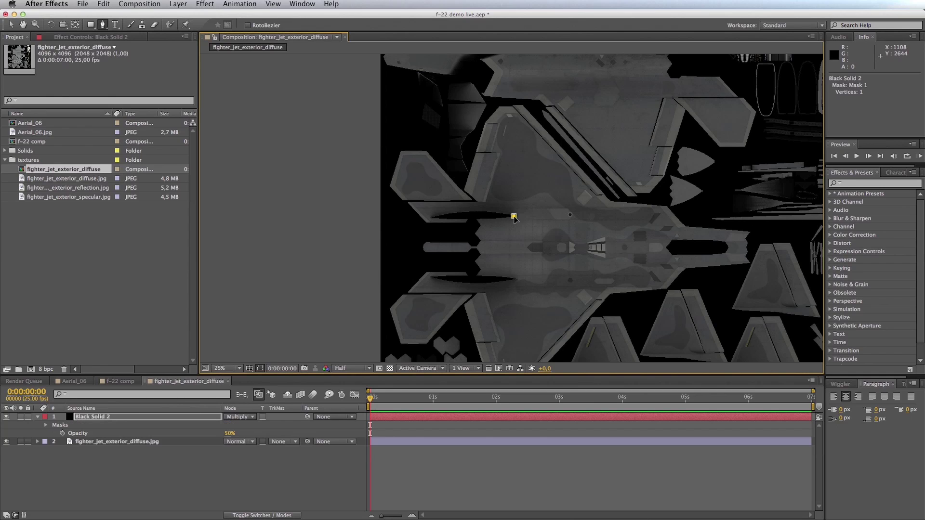
{"action": "left_click", "coordinate": [488, 177]}
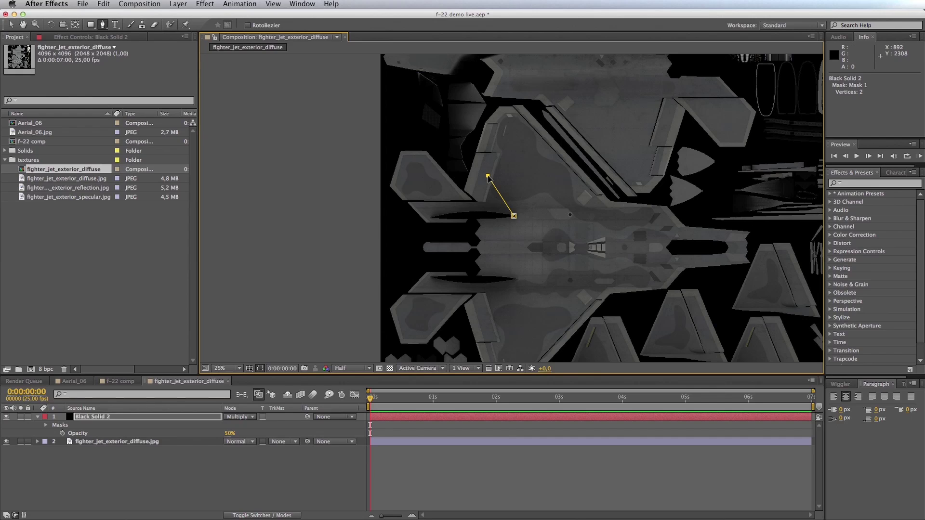
{"action": "left_click", "coordinate": [456, 175]}
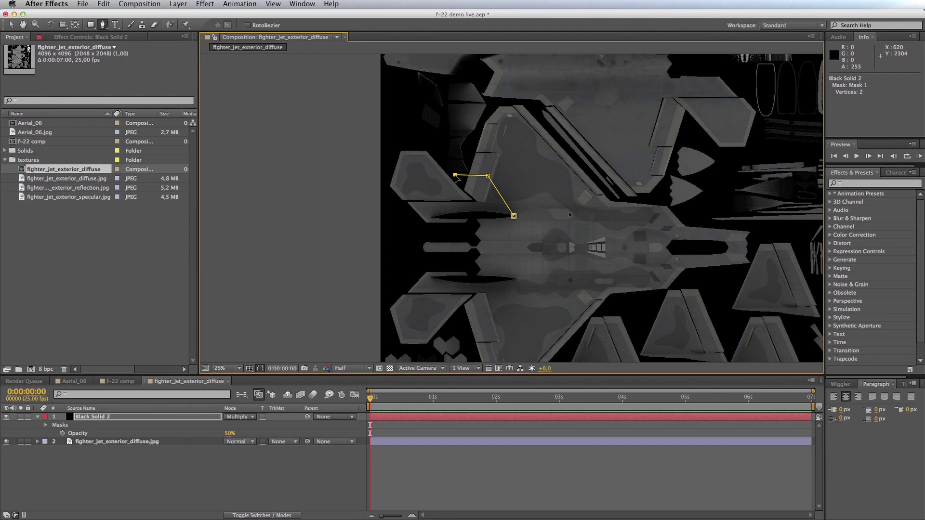
{"action": "left_click", "coordinate": [431, 217]}
{"action": "left_click", "coordinate": [513, 215]}
{"action": "key", "text": "v"}
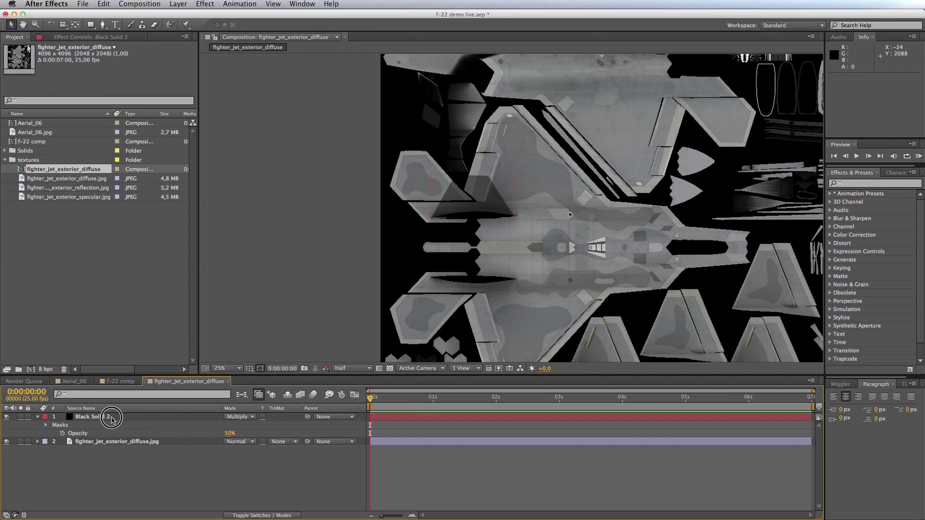
Set the Mask Feather of the black solid's mask to 3 pixels.
{"action": "left_click", "coordinate": [112, 420]}
{"action": "key", "text": "f"}
{"action": "left_click", "coordinate": [235, 433]}
{"action": "type", "text": "3"}
{"action": "key", "text": "Return"}
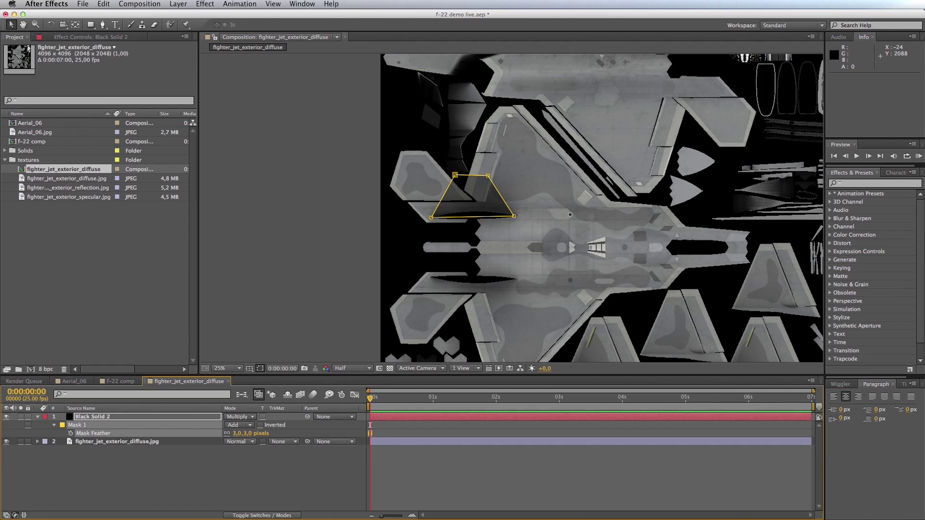
{"action": "key", "text": "F2"}
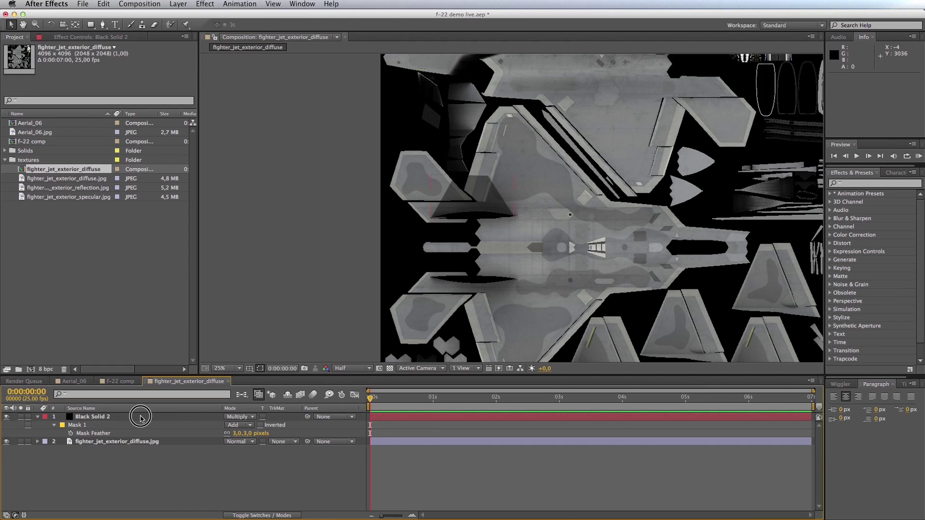
Raise the masked black solid's opacity to 75% and deselect it.
{"action": "left_click", "coordinate": [140, 416]}
{"action": "key", "text": "t"}
{"action": "left_click", "coordinate": [230, 425]}
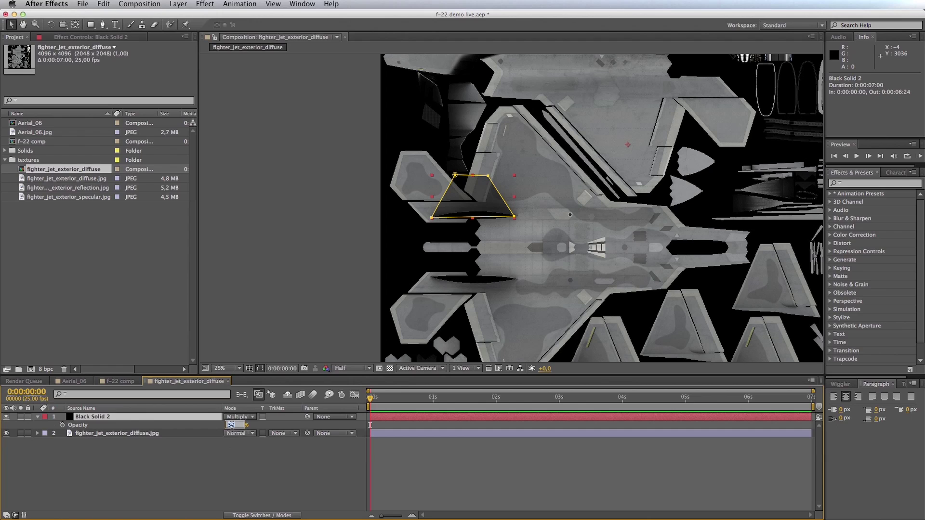
{"action": "key", "text": "Return"}
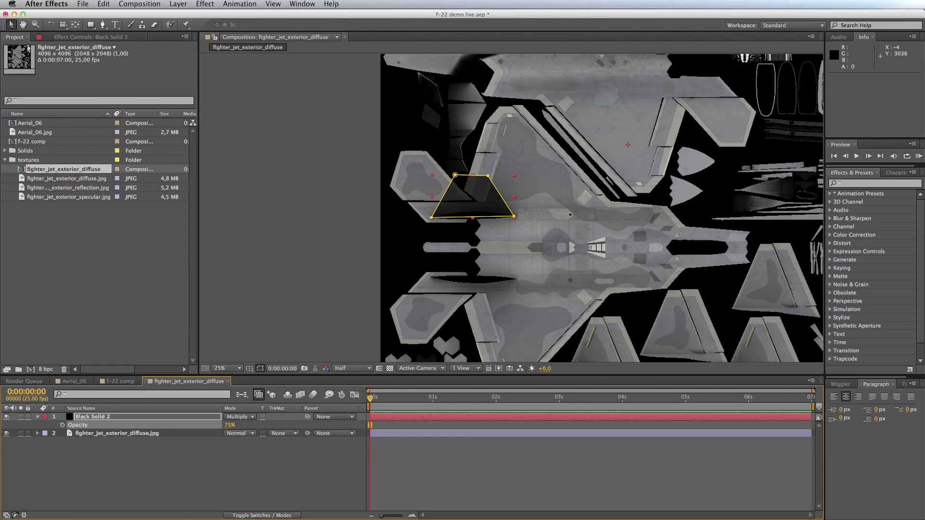
{"action": "left_click", "coordinate": [187, 467]}
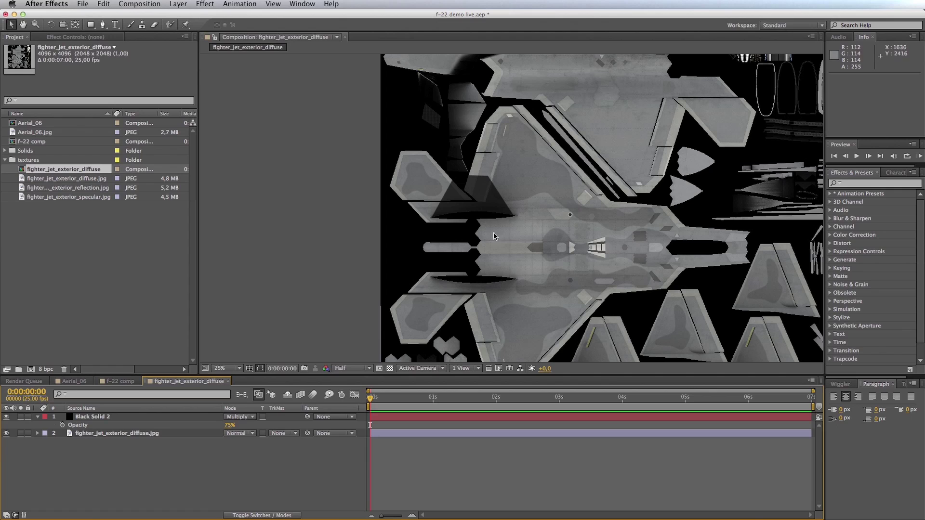
In the f-22 comp, collapse the f-22 null's properties and add the fighter_jet_exterior_diffuse composition beneath all other layers.
{"action": "left_click", "coordinate": [115, 381]}
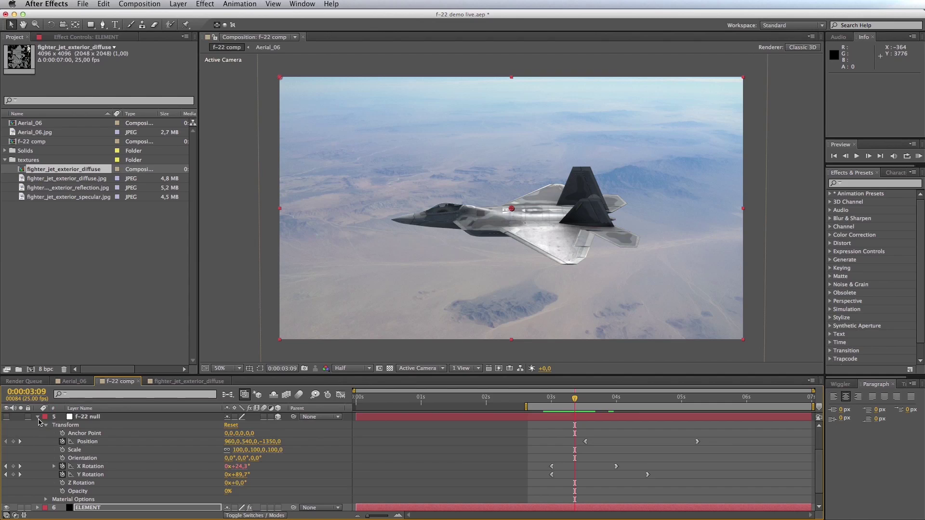
{"action": "left_click", "coordinate": [38, 417]}
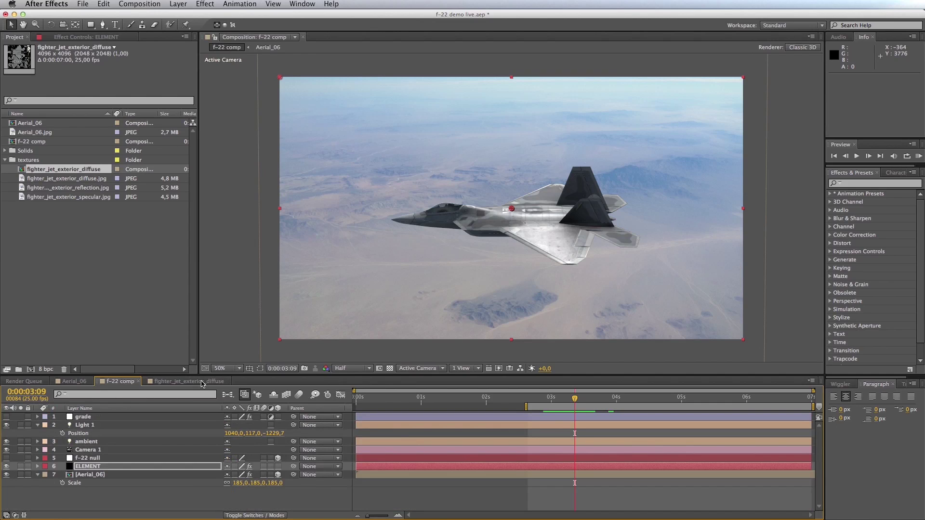
{"action": "left_click_drag", "start_coordinate": [88, 257], "coordinate": [103, 495]}
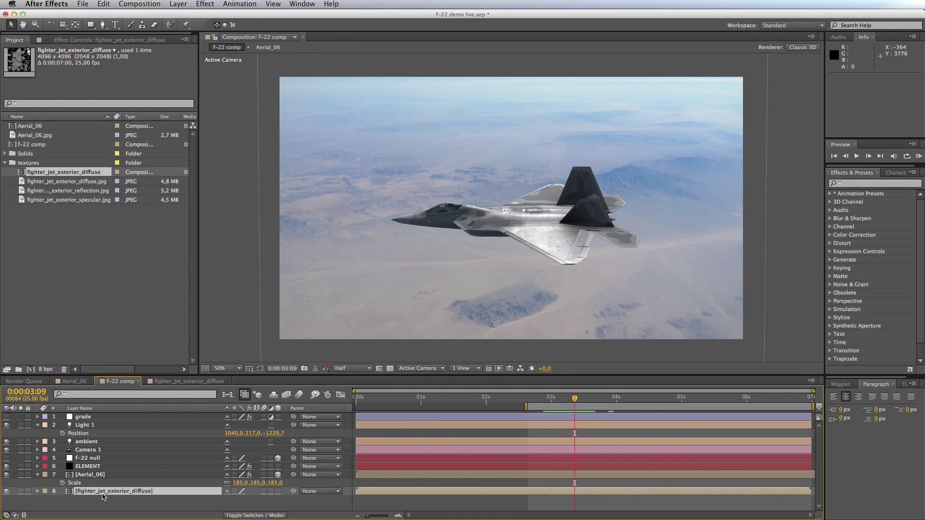
Assign fighter_jet_exterior_diffuse as Layer 1 of the ELEMENT layer's Custom Texture Maps.
{"action": "left_click", "coordinate": [87, 466]}
{"action": "left_click", "coordinate": [84, 37]}
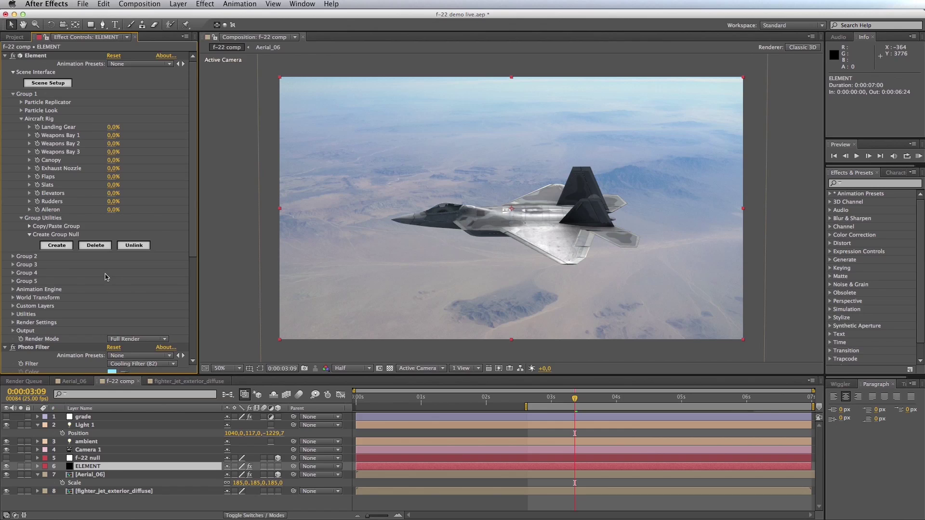
{"action": "left_click", "coordinate": [13, 307]}
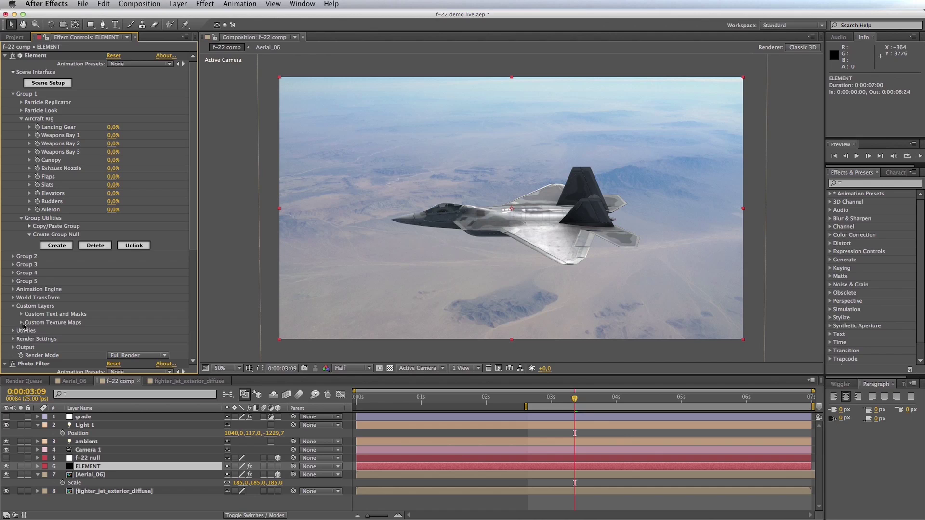
{"action": "left_click", "coordinate": [20, 323]}
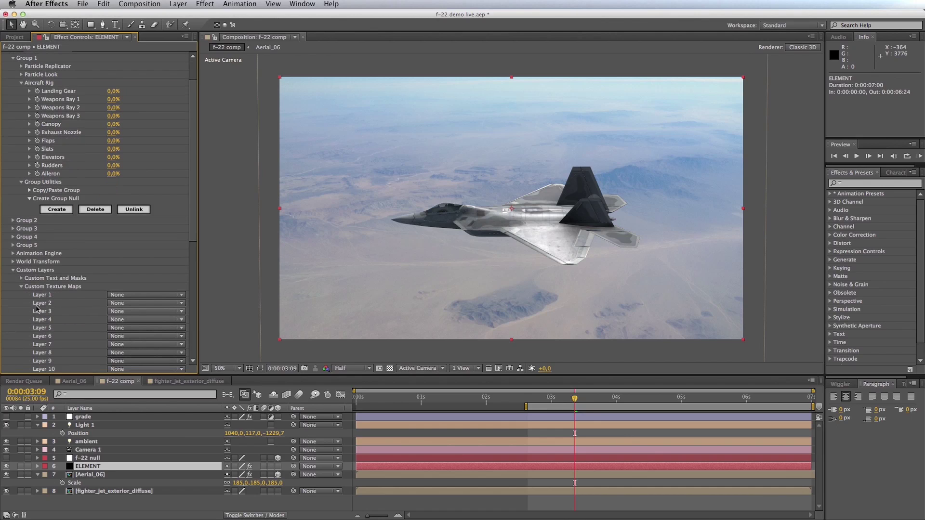
{"action": "left_click", "coordinate": [138, 295]}
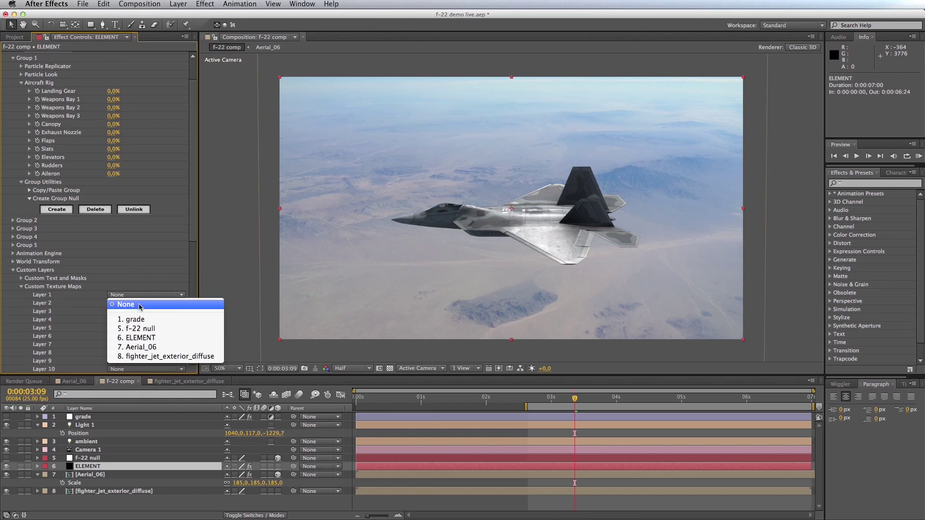
{"action": "left_click", "coordinate": [144, 357]}
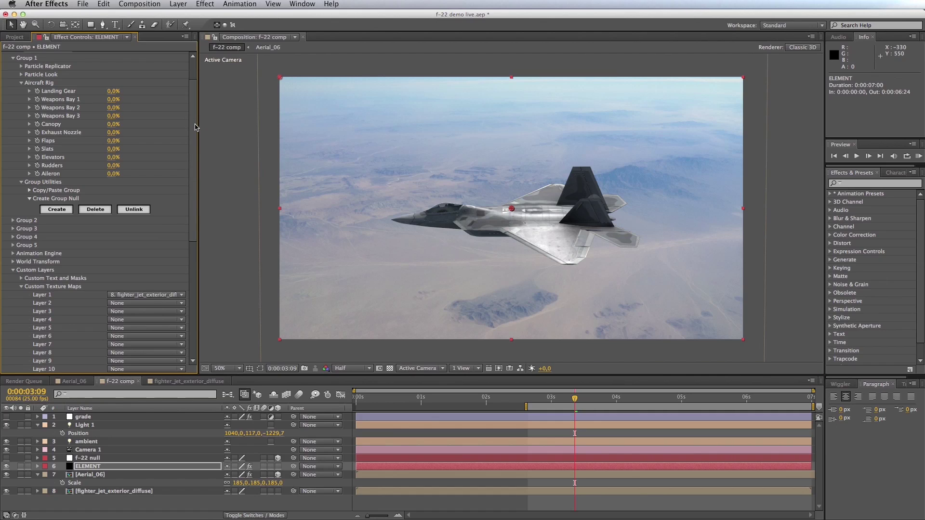
{"action": "left_click", "coordinate": [194, 97]}
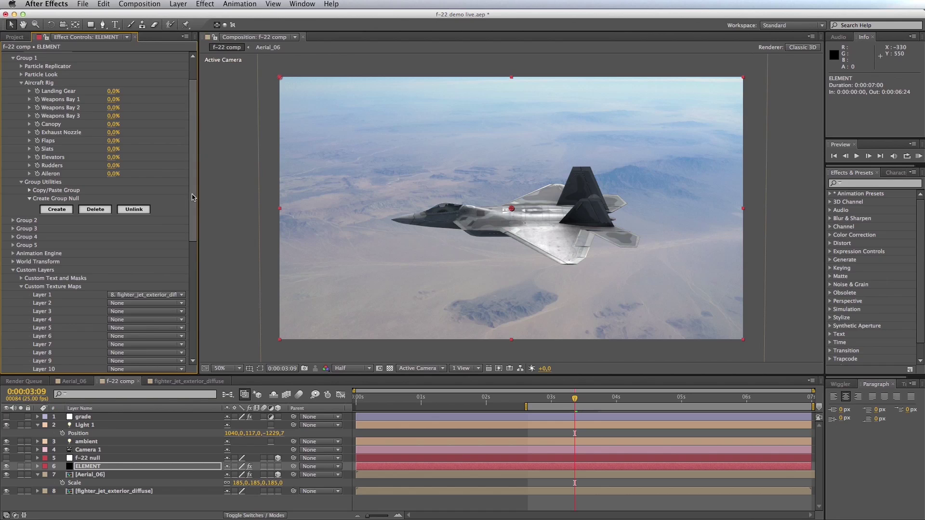
{"action": "scroll", "coordinate": [192, 198], "scroll_direction": "up", "scroll_amount": 3}
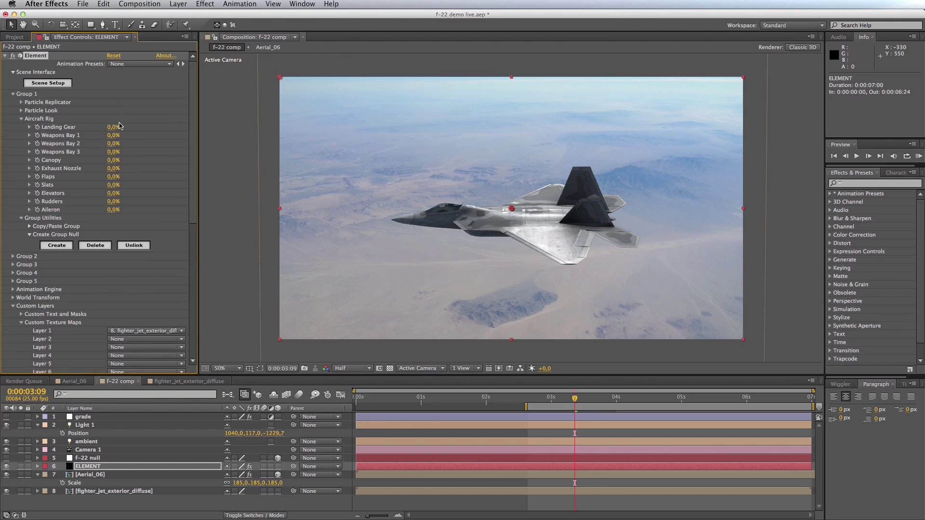
In Element's Scene Setup, assign Custom Layer 1 as the Body material's diffuse texture and apply the scene.
{"action": "left_click", "coordinate": [48, 84]}
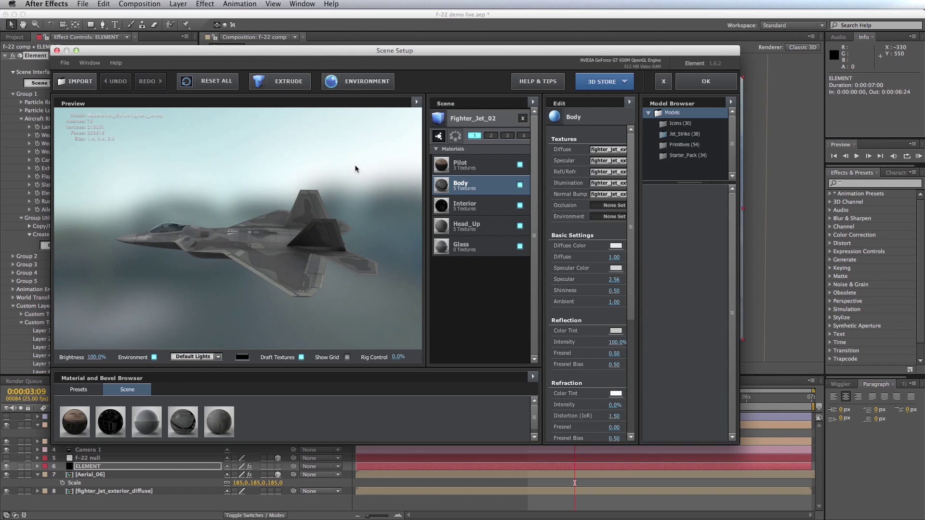
{"action": "left_click", "coordinate": [608, 153]}
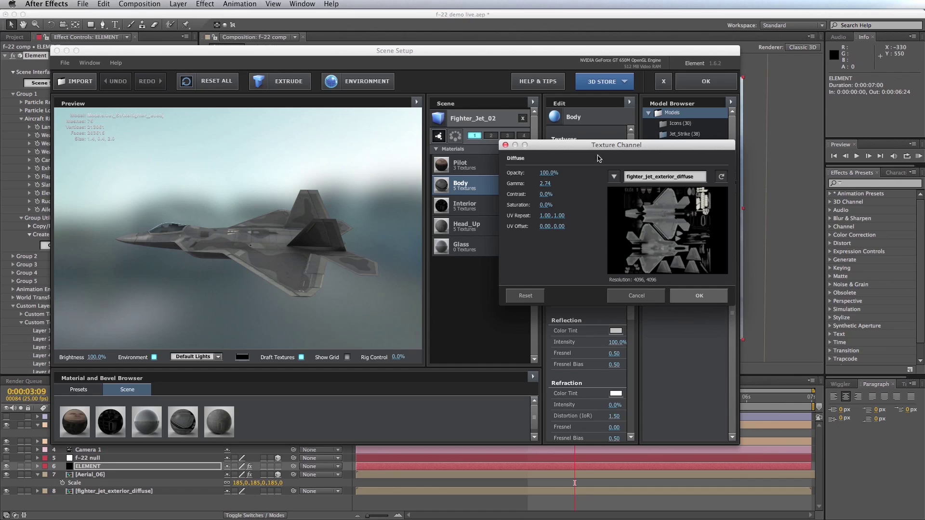
{"action": "left_click", "coordinate": [614, 177]}
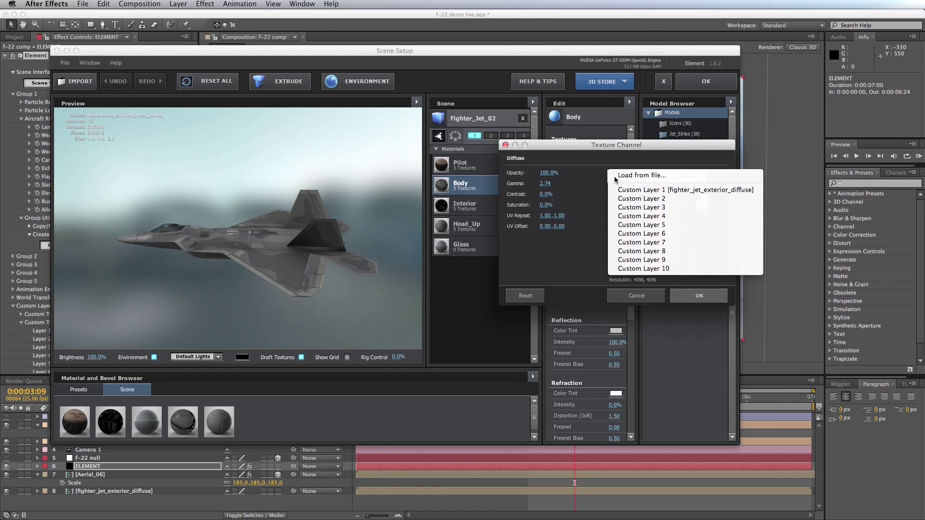
{"action": "left_click", "coordinate": [633, 190]}
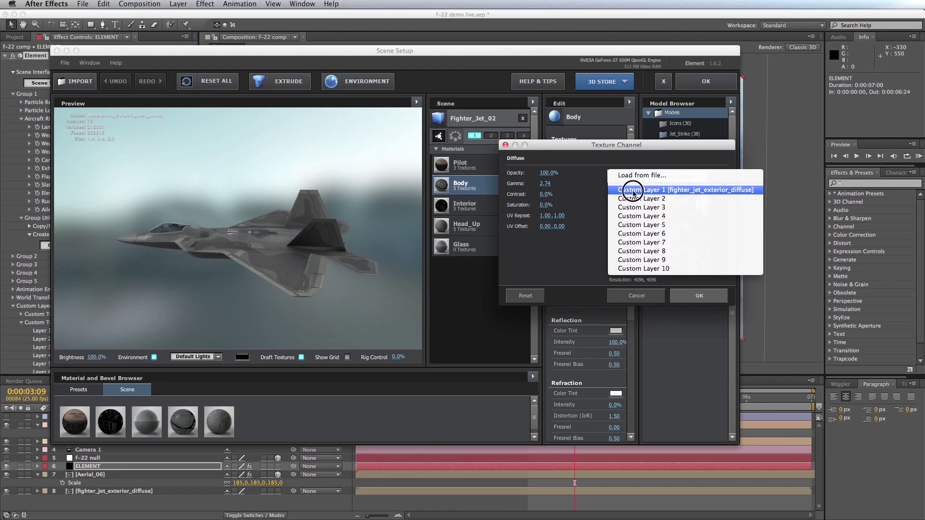
{"action": "left_click", "coordinate": [699, 295]}
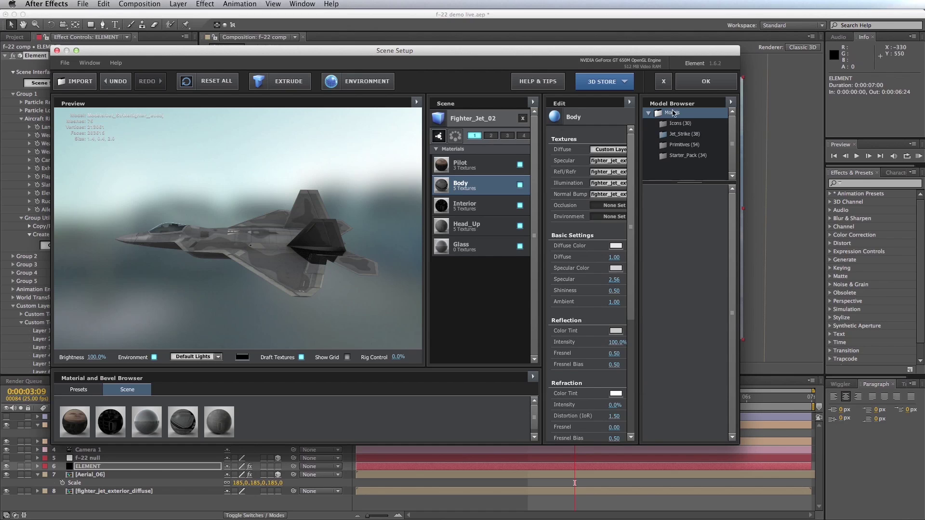
{"action": "left_click", "coordinate": [714, 81]}
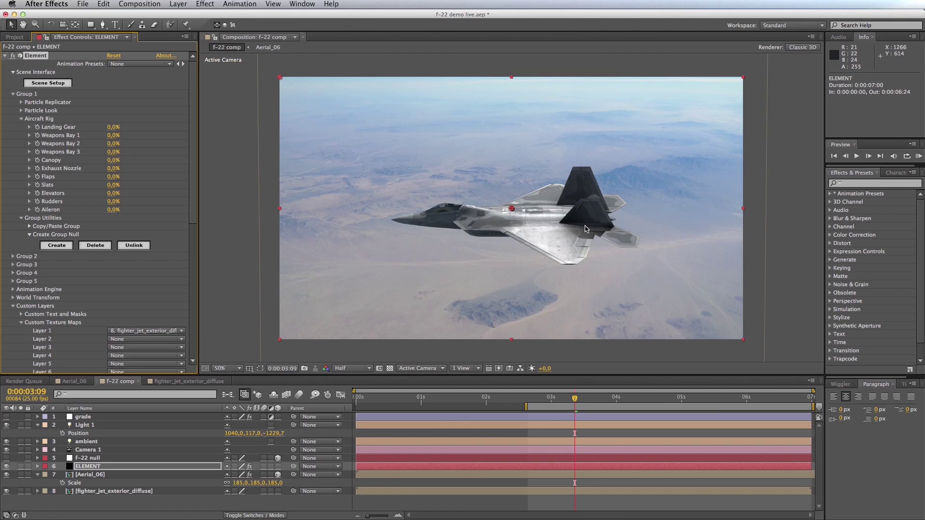
Create a new composition from fighter_jet_exterior_specular.jpg and zoom its view out to 25%.
{"action": "left_click", "coordinate": [16, 38]}
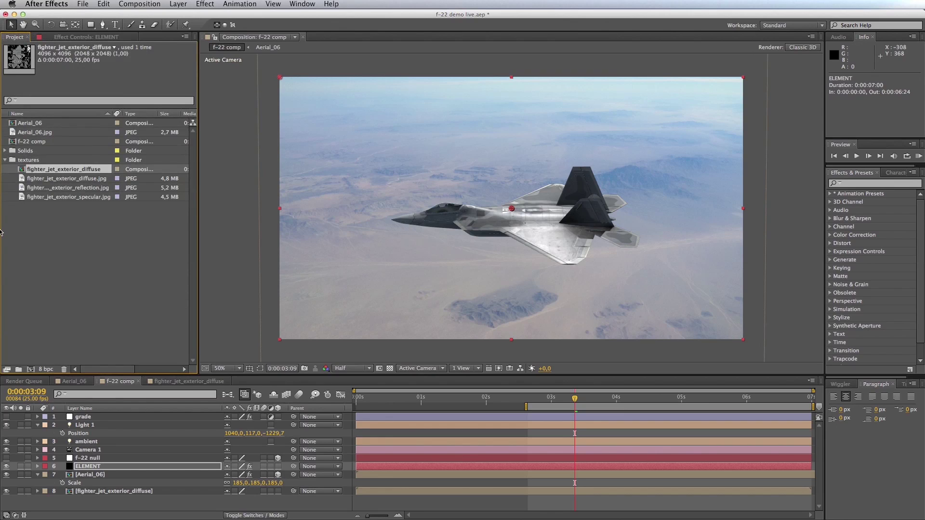
{"action": "left_click", "coordinate": [97, 198]}
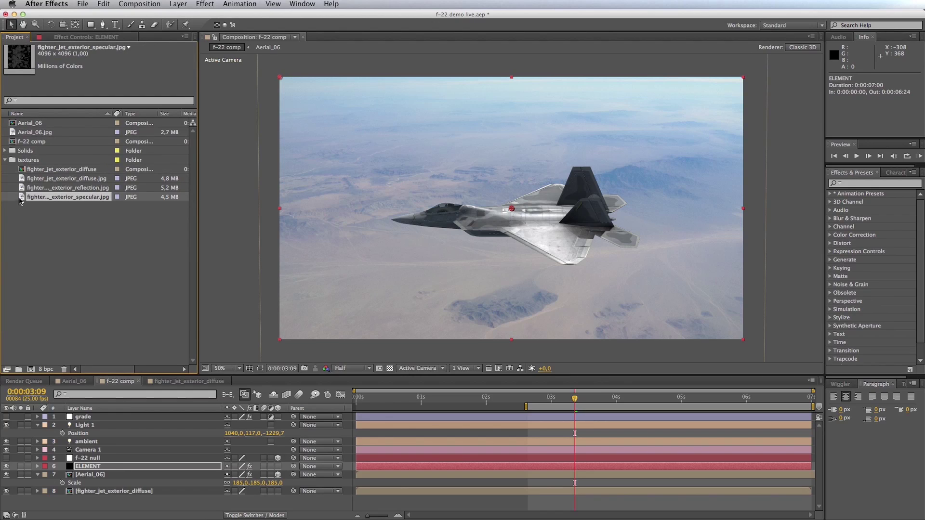
{"action": "left_click_drag", "start_coordinate": [22, 197], "coordinate": [31, 371]}
{"action": "key", "text": "comma"}
{"action": "key", "text": "comma"}
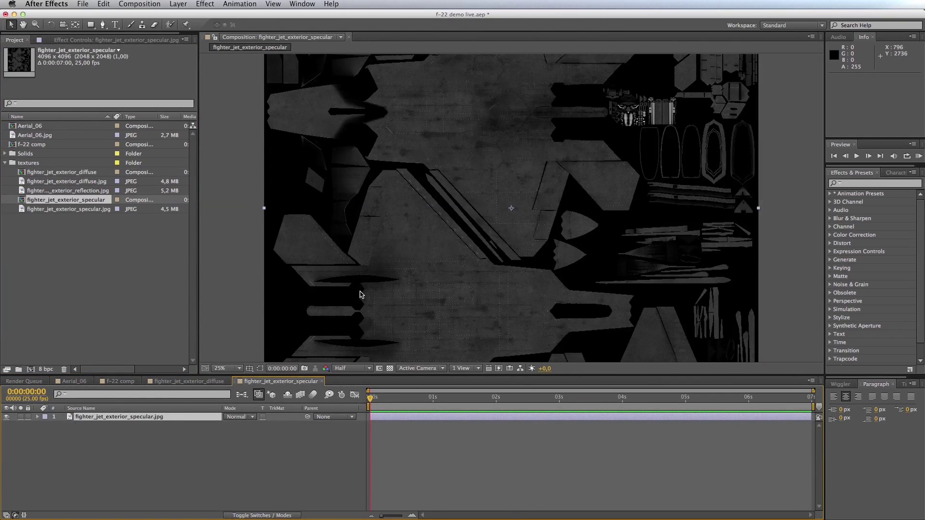
Copy Black Solid 2 from the fighter_jet_exterior_diffuse composition and paste it above the texture in the fighter_jet_exterior_specular composition.
{"action": "left_click", "coordinate": [188, 381]}
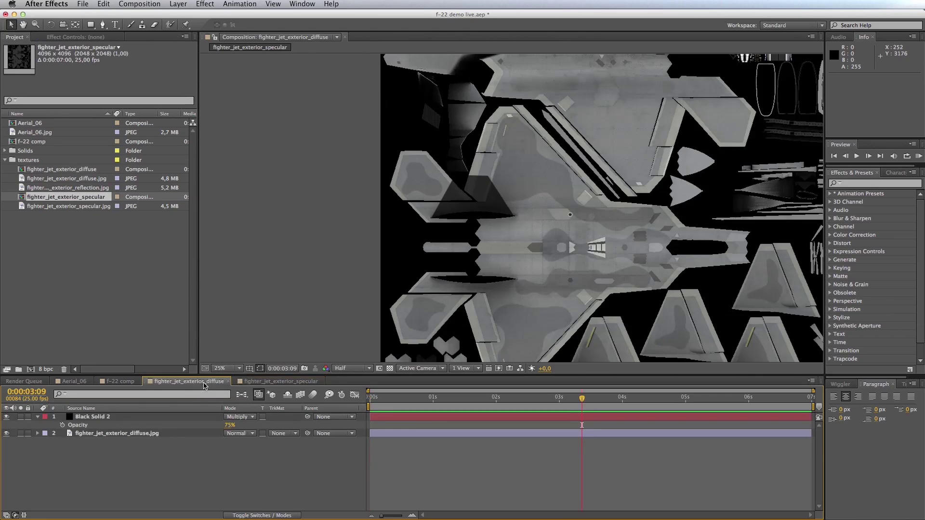
{"action": "left_click", "coordinate": [95, 418]}
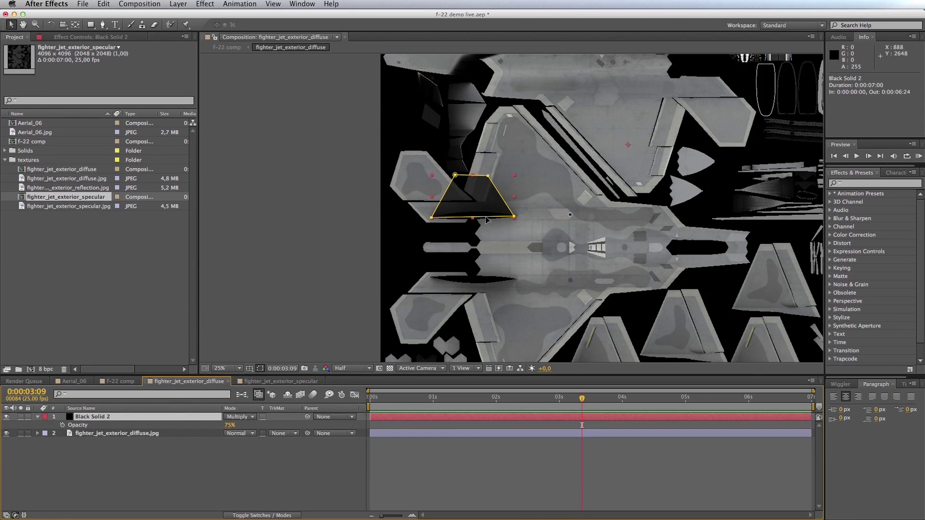
{"action": "key", "text": "super+c"}
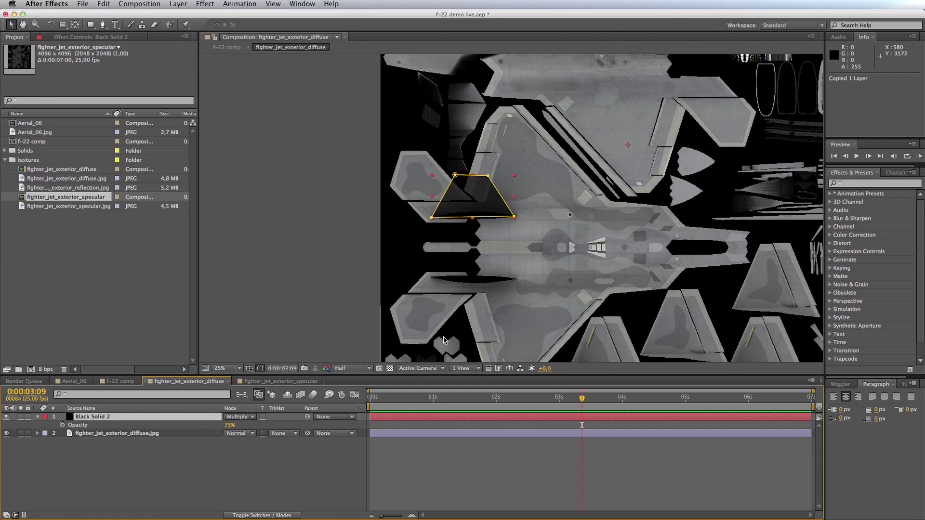
{"action": "left_click", "coordinate": [277, 381]}
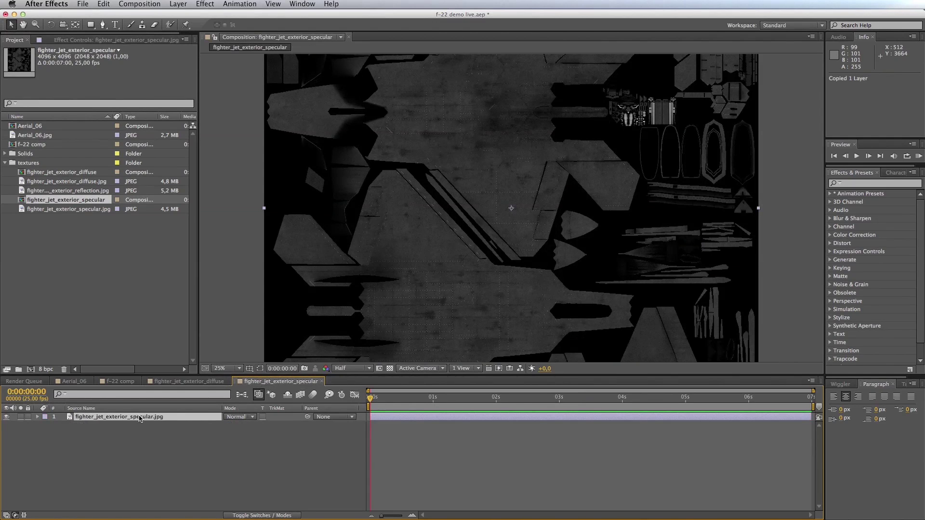
{"action": "left_click", "coordinate": [135, 418]}
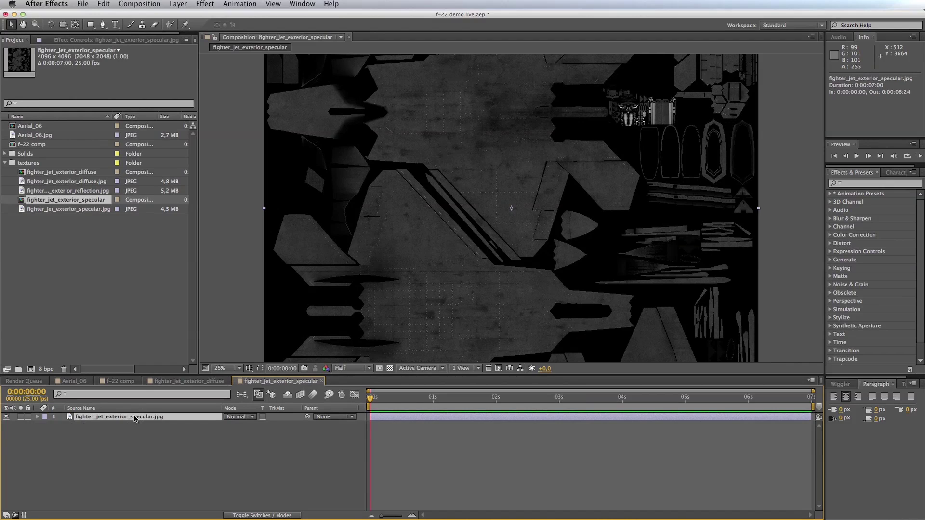
{"action": "key", "text": "super+v"}
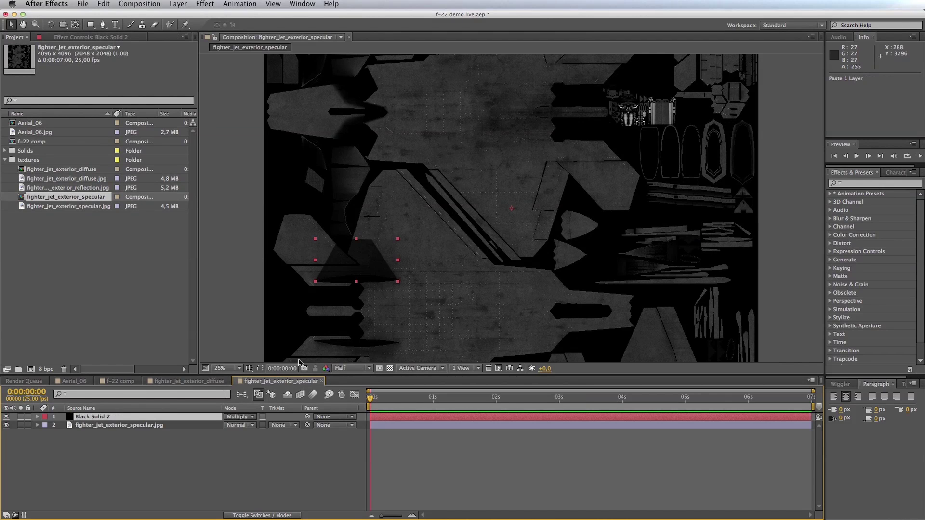
{"action": "left_click", "coordinate": [212, 487]}
Add the fighter_jet_exterior_specular composition beneath all layers of f-22 comp and assign it as Layer 2 of ELEMENT's Custom Texture Maps.
{"action": "left_click", "coordinate": [120, 383]}
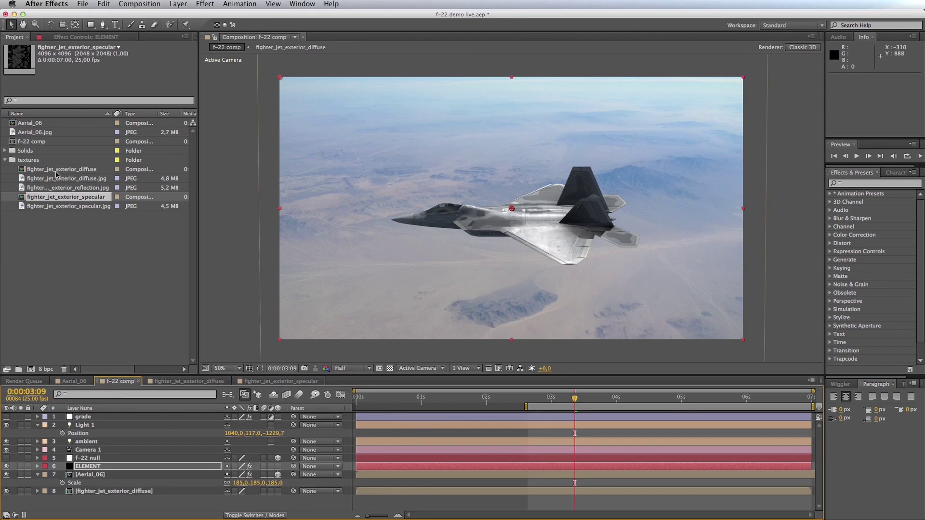
{"action": "left_click_drag", "start_coordinate": [27, 199], "coordinate": [105, 501]}
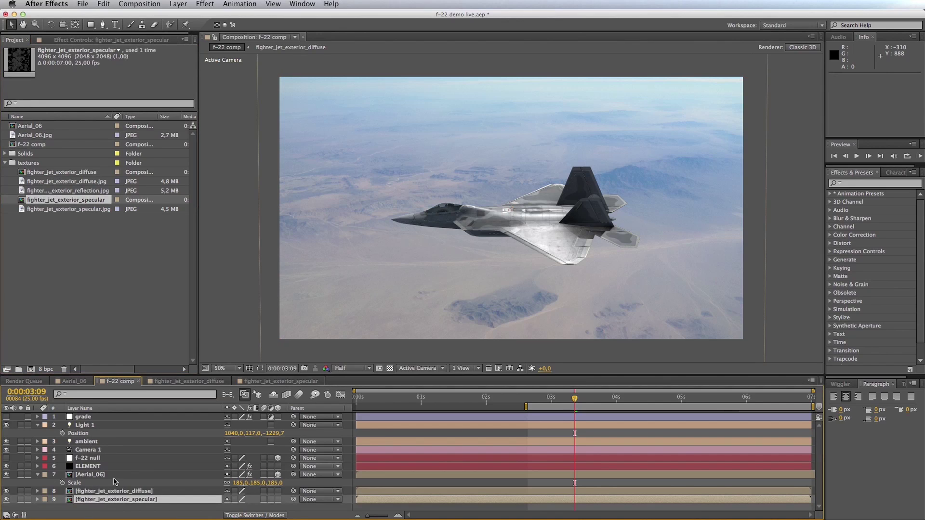
{"action": "left_click", "coordinate": [96, 467]}
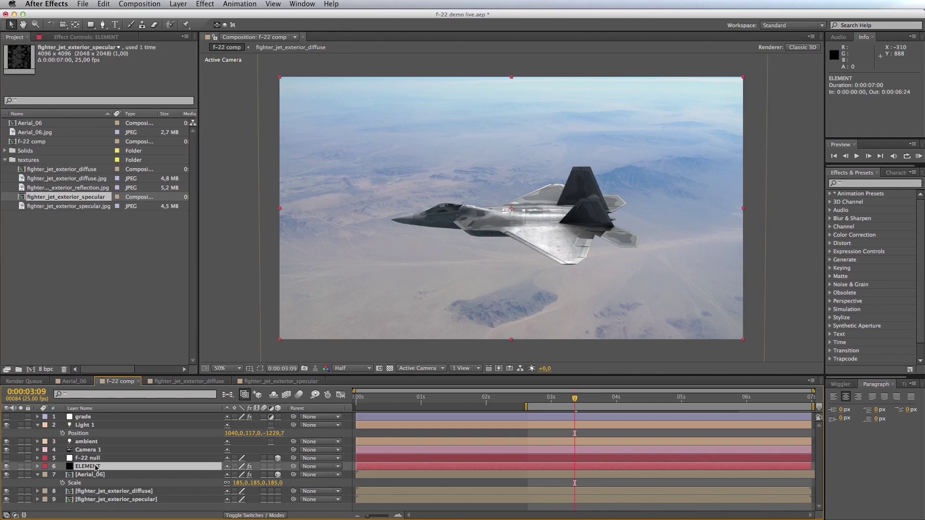
{"action": "left_click", "coordinate": [89, 37]}
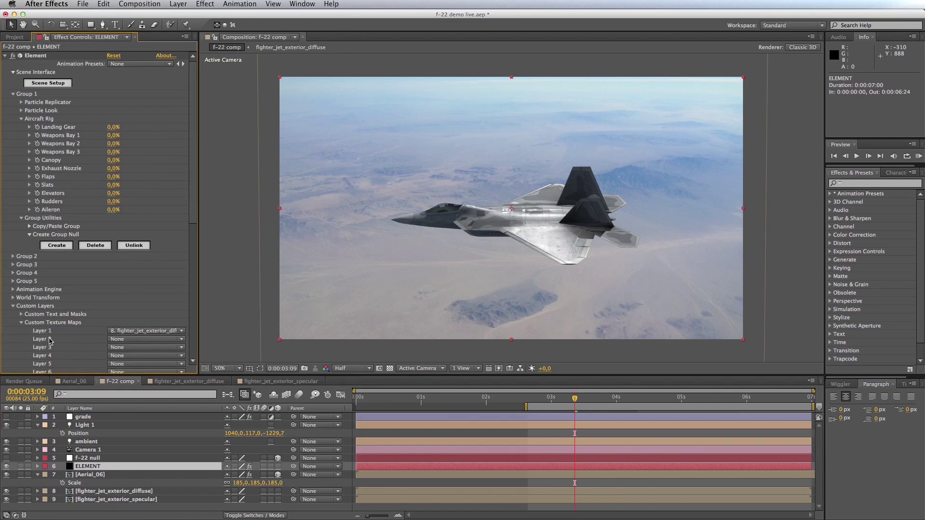
{"action": "left_click", "coordinate": [137, 340]}
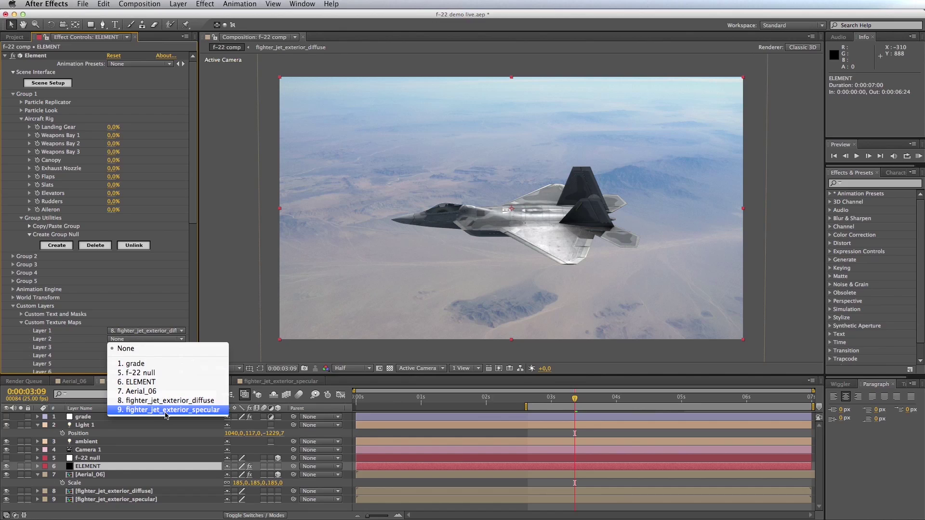
{"action": "left_click", "coordinate": [196, 410]}
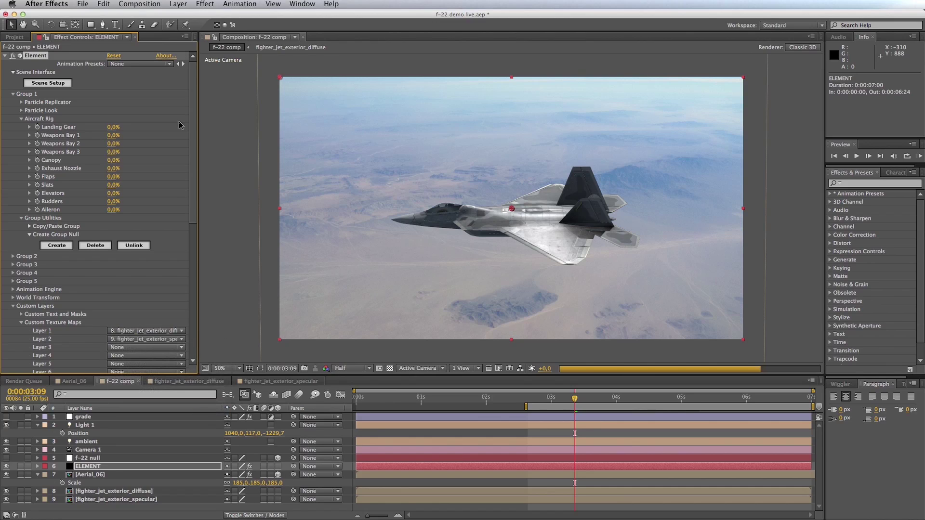
In Element's Scene Setup, assign Custom Layer 2 as the Body material's specular texture and apply the scene.
{"action": "left_click", "coordinate": [48, 83]}
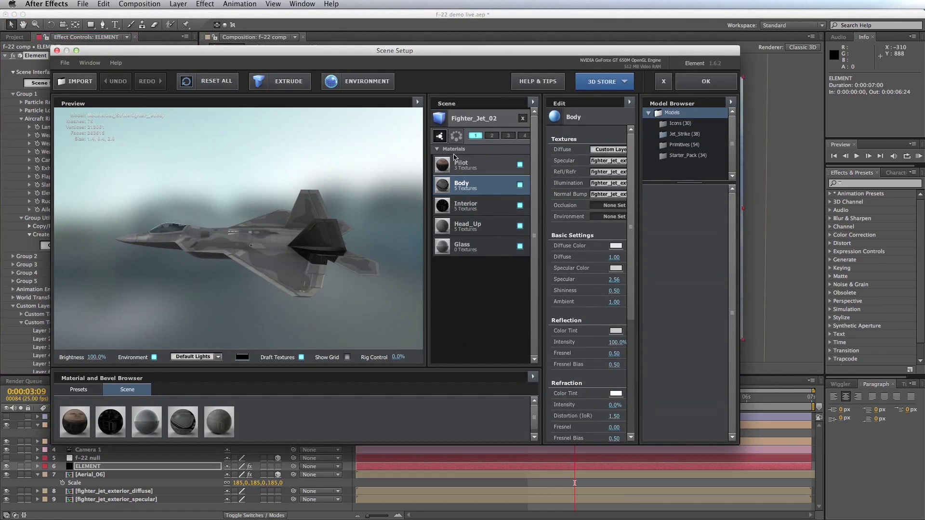
{"action": "left_click", "coordinate": [602, 161]}
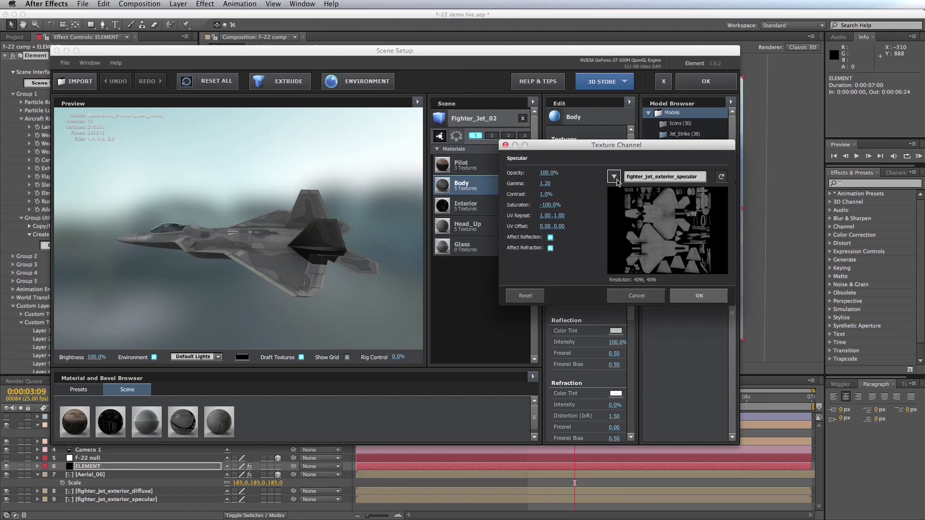
{"action": "left_click", "coordinate": [614, 177]}
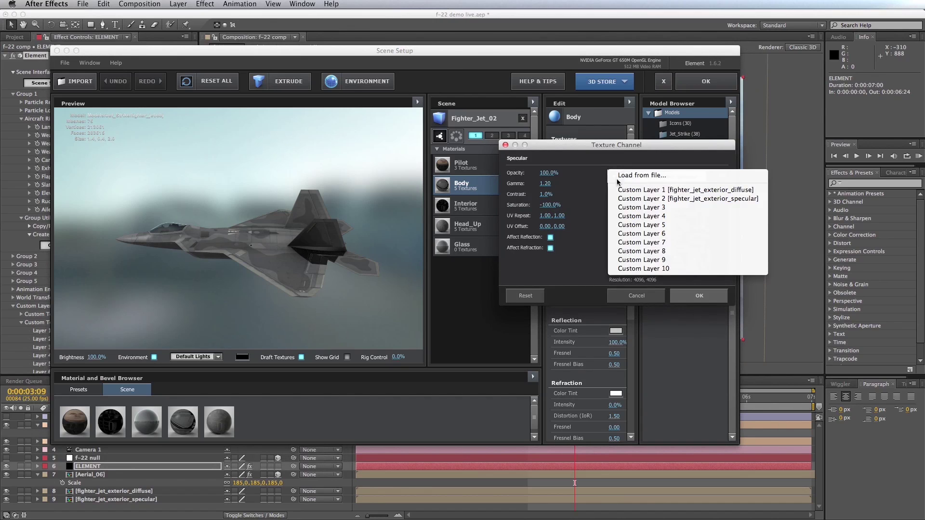
{"action": "left_click", "coordinate": [642, 199]}
{"action": "left_click", "coordinate": [699, 298]}
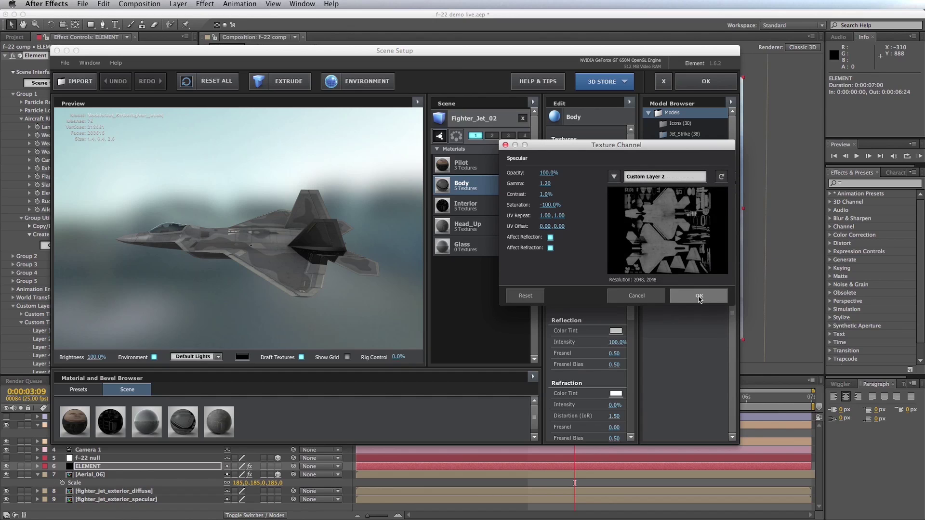
{"action": "left_click", "coordinate": [704, 85]}
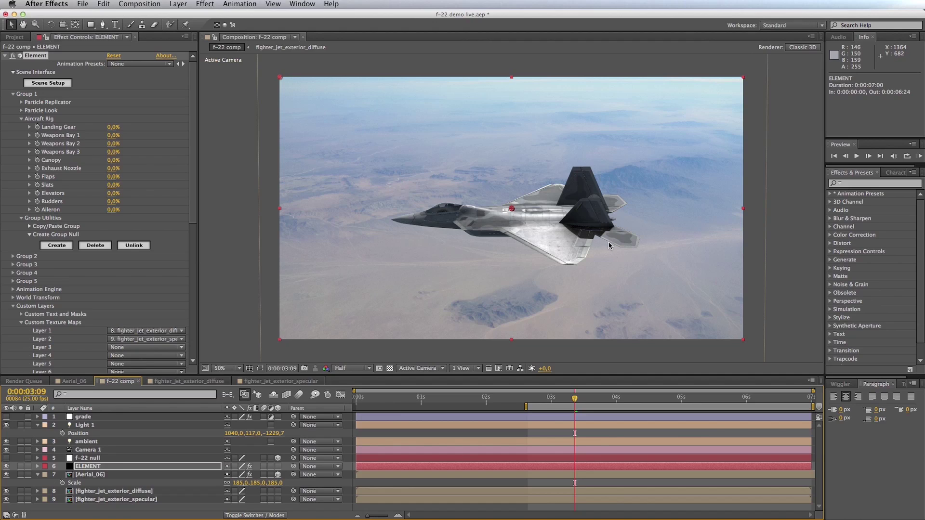
Examine the masked shadow in the fighter_jet_exterior_diffuse composition and return to f-22 comp.
{"action": "left_click", "coordinate": [166, 381]}
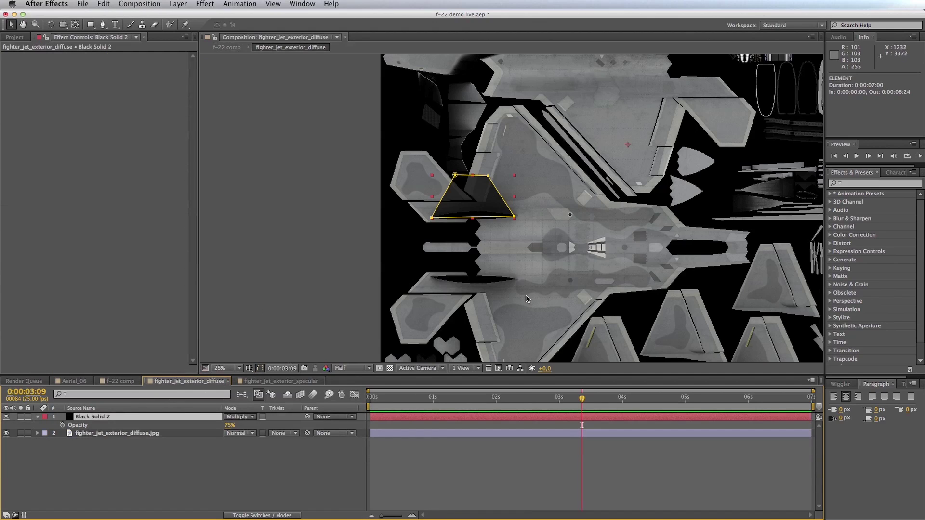
{"action": "left_click", "coordinate": [121, 381]}
{"action": "left_click", "coordinate": [120, 381]}
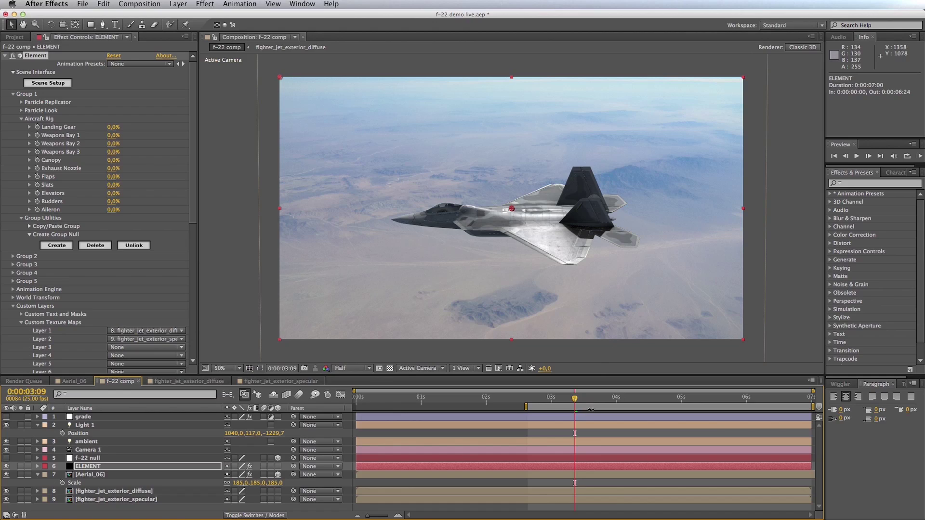
Move the current time to 0:00:04:05 and view the banking jet at Full resolution and 100% magnification.
{"action": "left_click", "coordinate": [606, 400]}
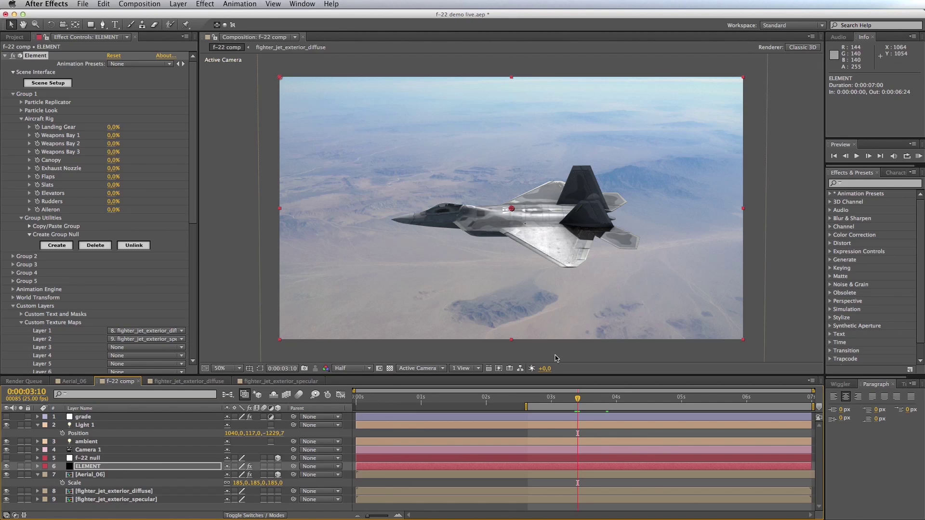
{"action": "left_click", "coordinate": [606, 400]}
{"action": "left_click_drag", "start_coordinate": [607, 399], "coordinate": [630, 400]}
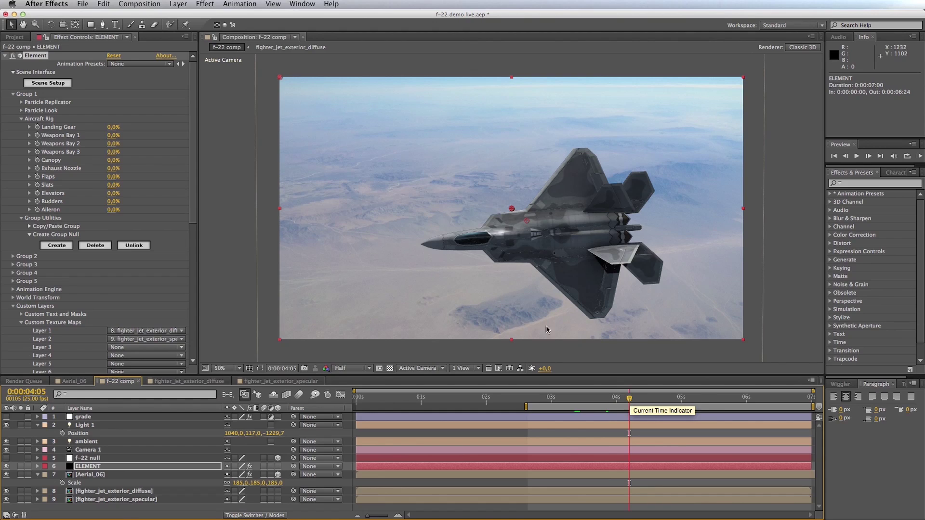
{"action": "left_click", "coordinate": [370, 369]}
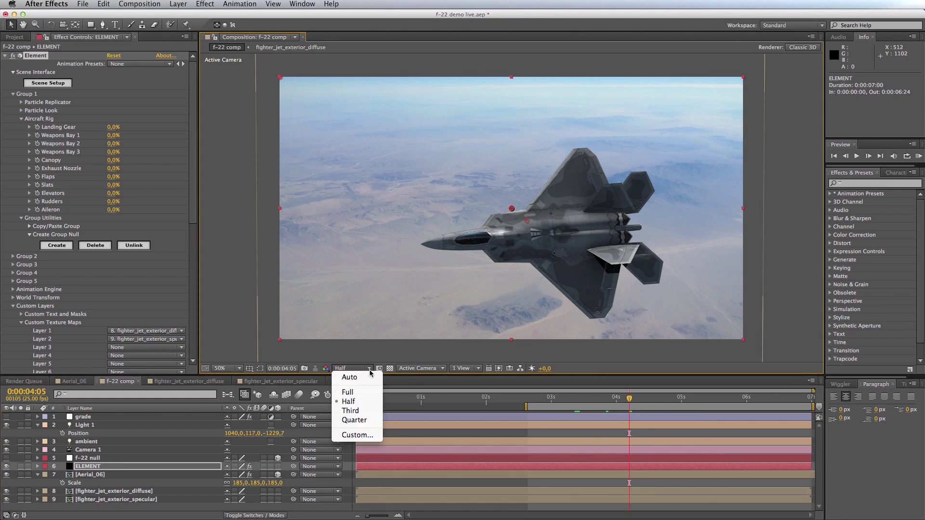
{"action": "left_click", "coordinate": [357, 389]}
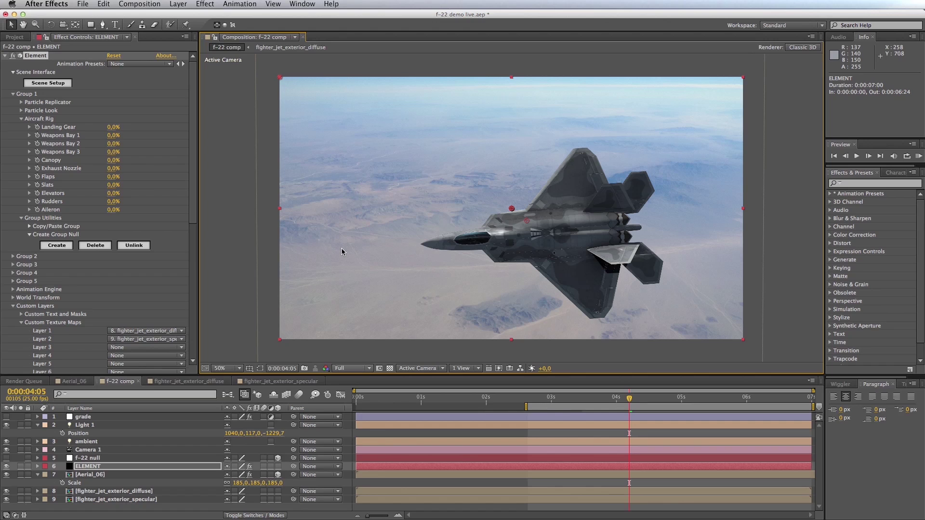
{"action": "key", "text": "period"}
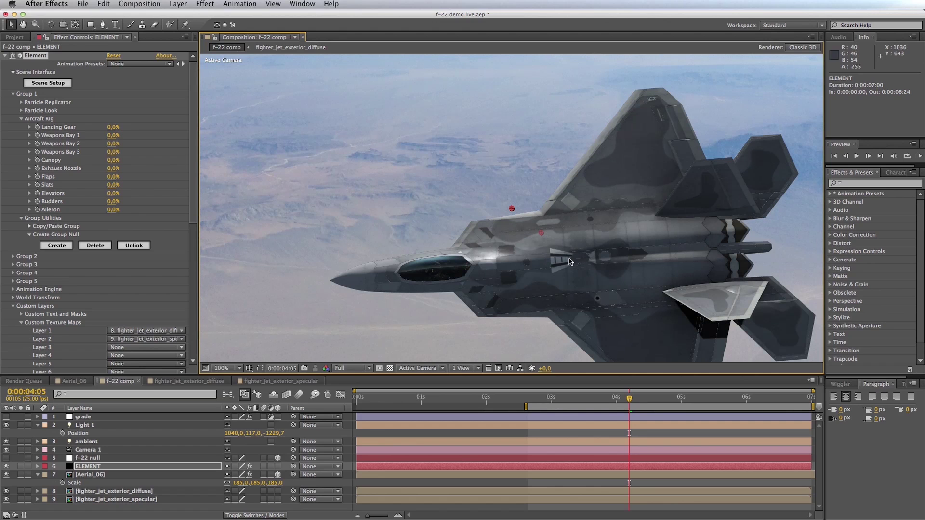
{"action": "left_click_drag", "start_coordinate": [615, 274], "coordinate": [586, 192]}
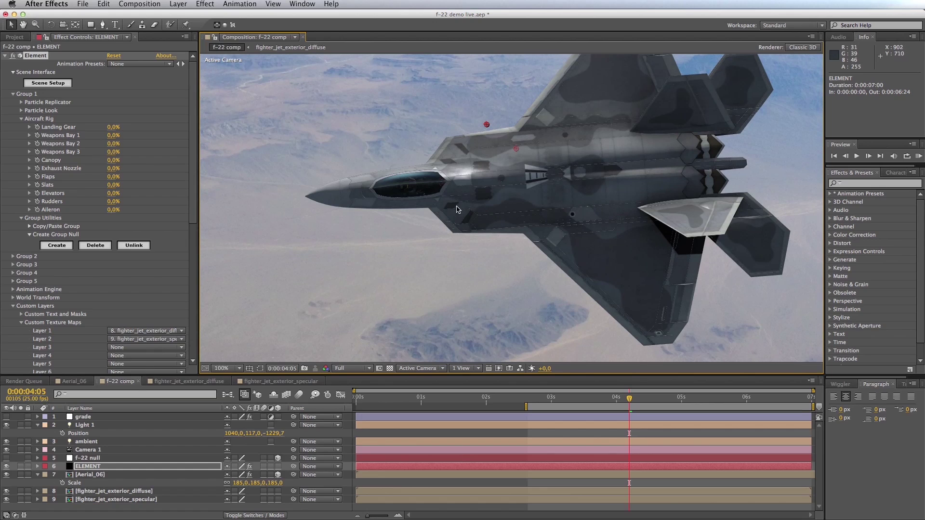
In Element's output sampling settings on the ELEMENT layer, set Multisampling to 4 and Supersampling to 2.
{"action": "left_click_drag", "start_coordinate": [190, 187], "coordinate": [187, 301]}
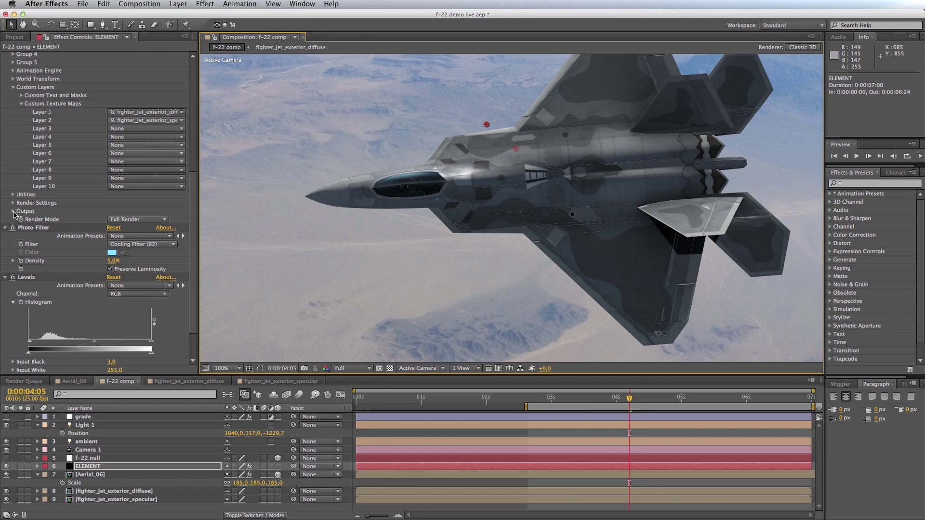
{"action": "left_click", "coordinate": [14, 212]}
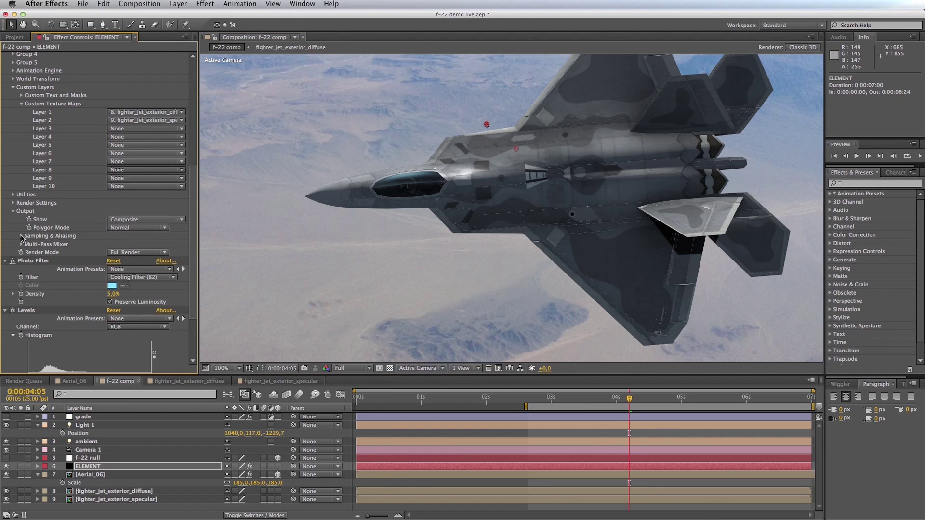
{"action": "left_click", "coordinate": [21, 236]}
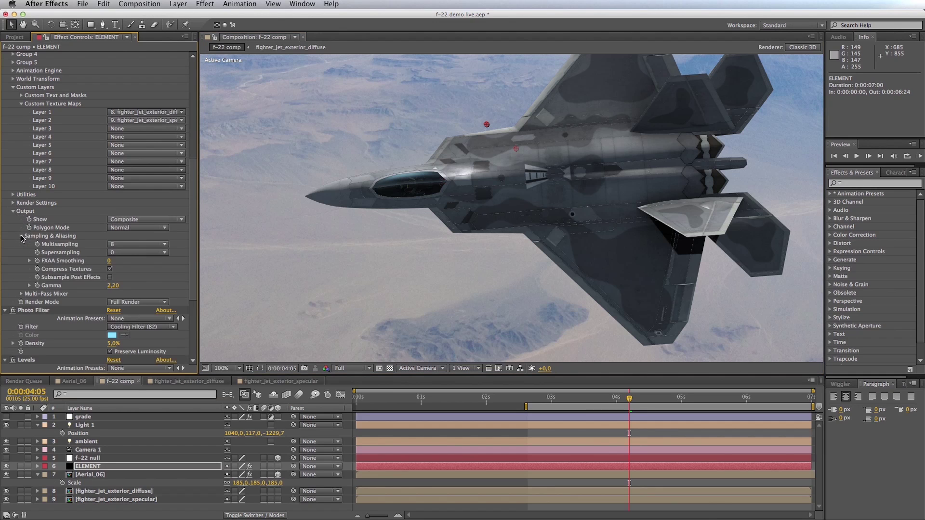
{"action": "left_click", "coordinate": [127, 246]}
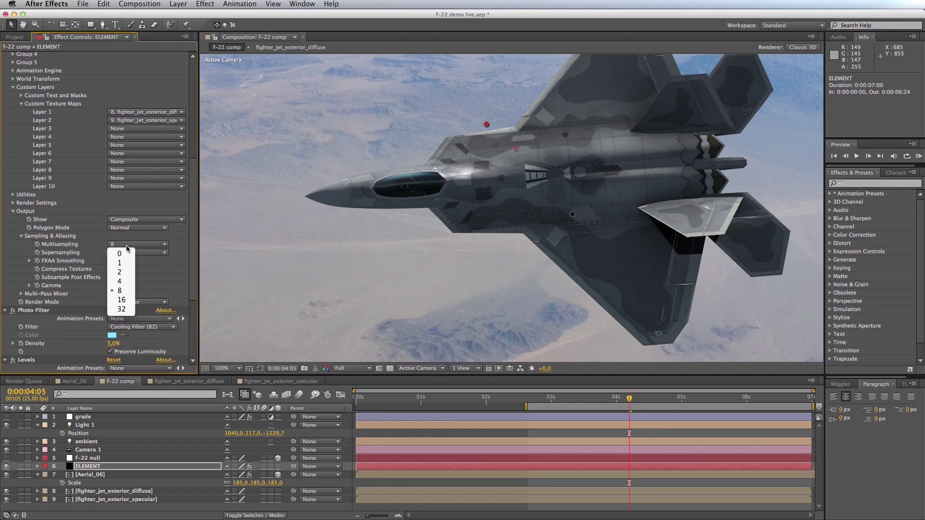
{"action": "left_click", "coordinate": [122, 282]}
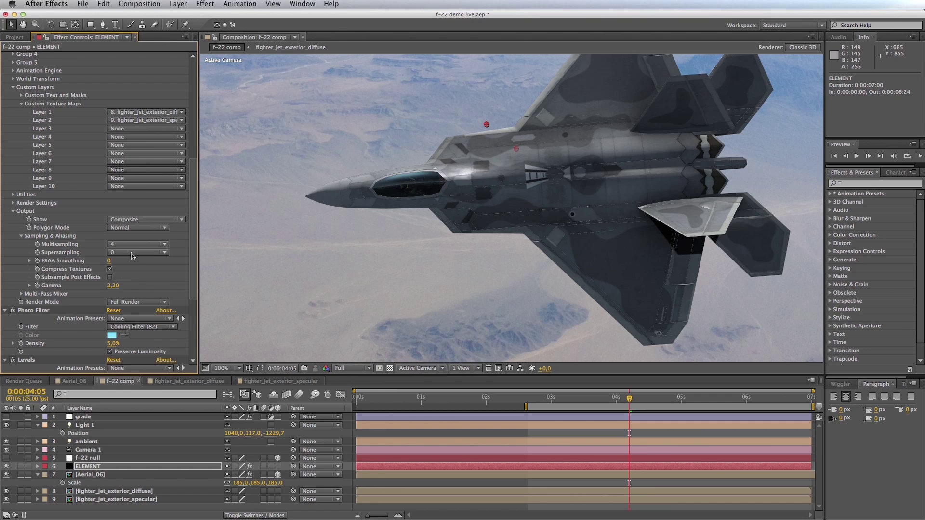
{"action": "left_click", "coordinate": [131, 254]}
{"action": "left_click", "coordinate": [125, 276]}
Set Element's FXAA Smoothing to 2.
{"action": "left_click", "coordinate": [110, 270]}
{"action": "key", "text": "Return"}
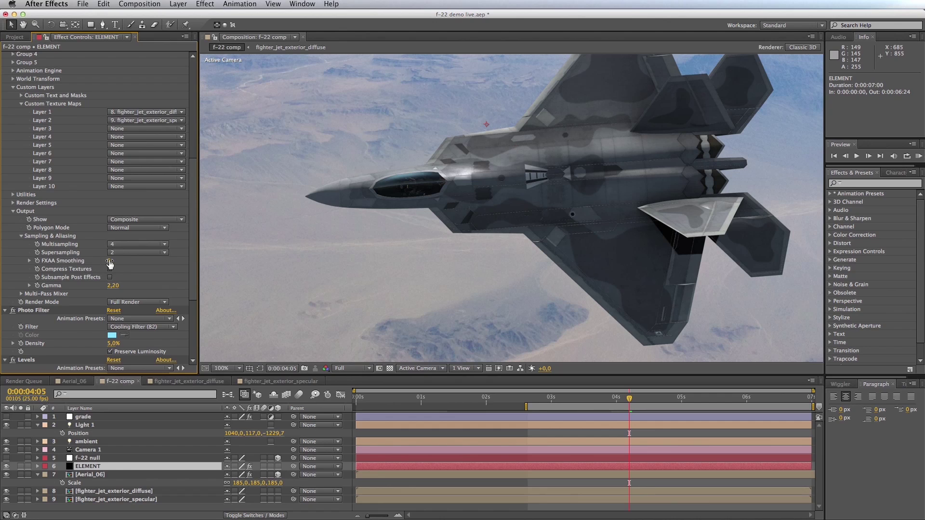
{"action": "left_click", "coordinate": [109, 261]}
{"action": "type", "text": "2"}
{"action": "key", "text": "Return"}
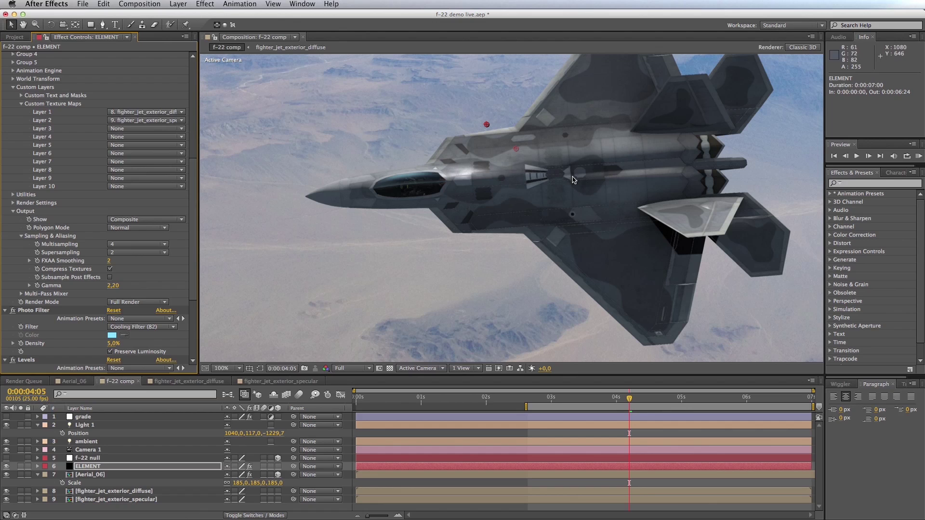
Set Motion Blur to On in Element's render settings for the jet.
{"action": "key", "text": "comma"}
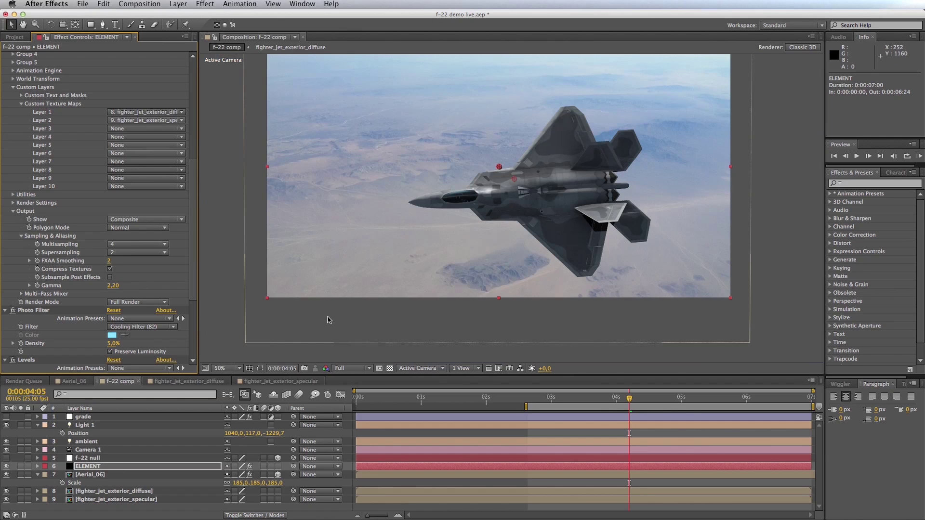
{"action": "left_click_drag", "start_coordinate": [196, 238], "coordinate": [195, 214]}
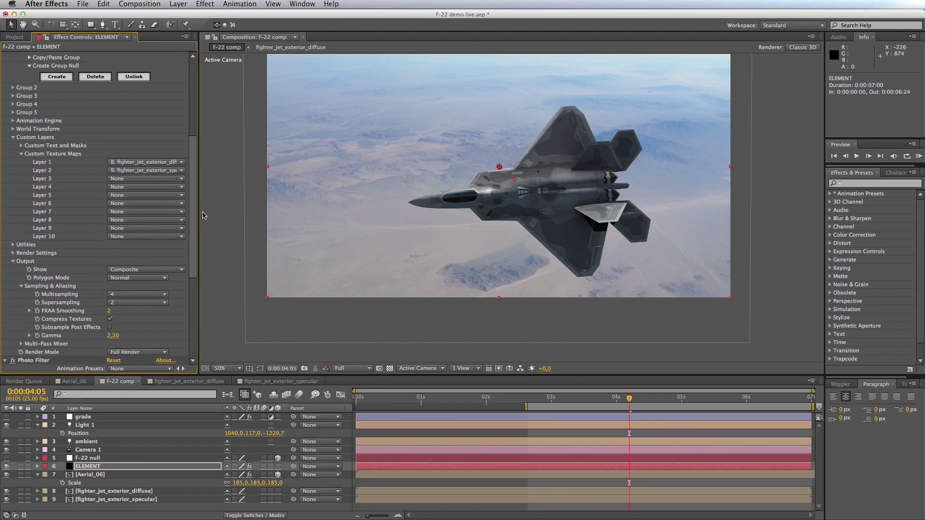
{"action": "left_click", "coordinate": [13, 253]}
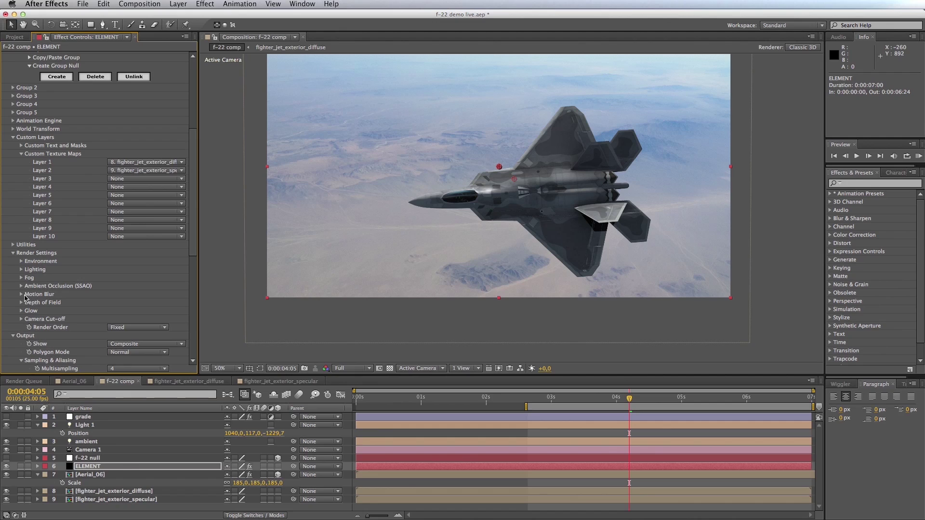
{"action": "left_click", "coordinate": [21, 294]}
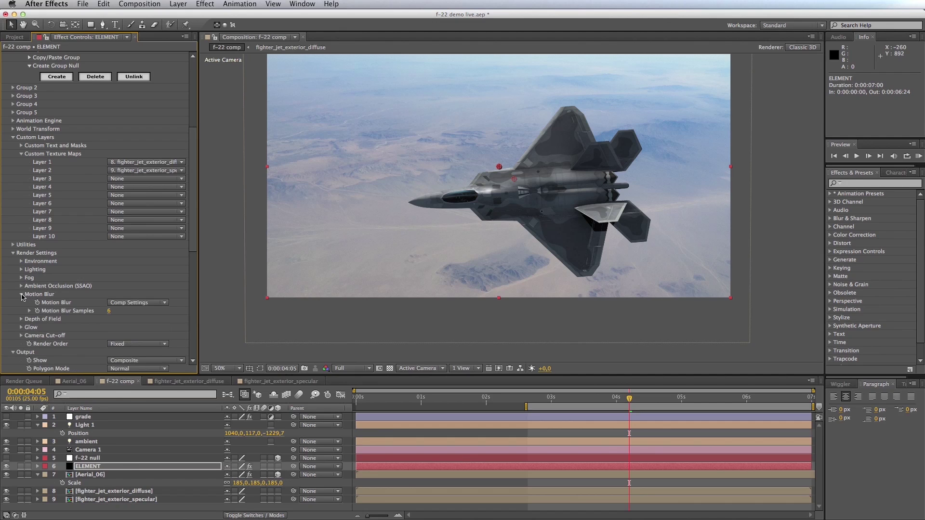
{"action": "left_click", "coordinate": [151, 304]}
{"action": "left_click", "coordinate": [124, 322]}
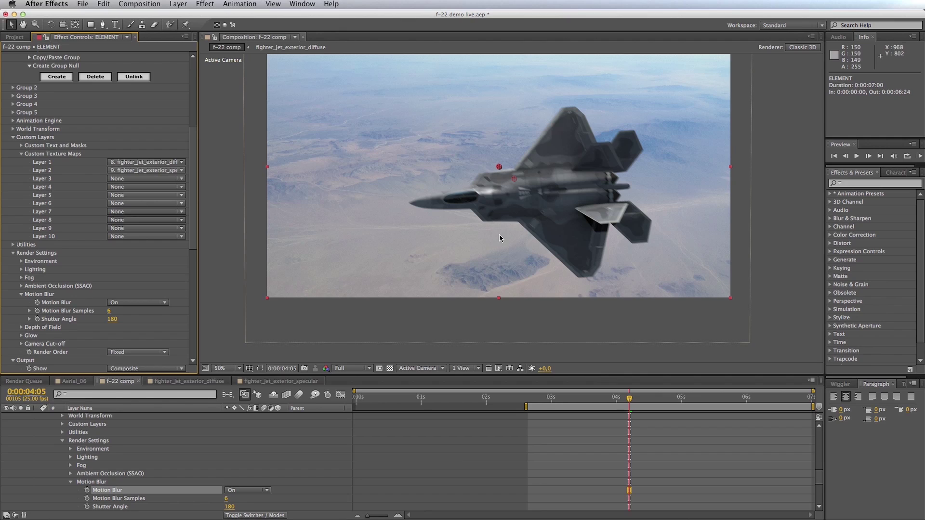
Make the grade layer of f-22 comp visible.
{"action": "scroll", "coordinate": [154, 441], "scroll_direction": "up", "scroll_amount": 5}
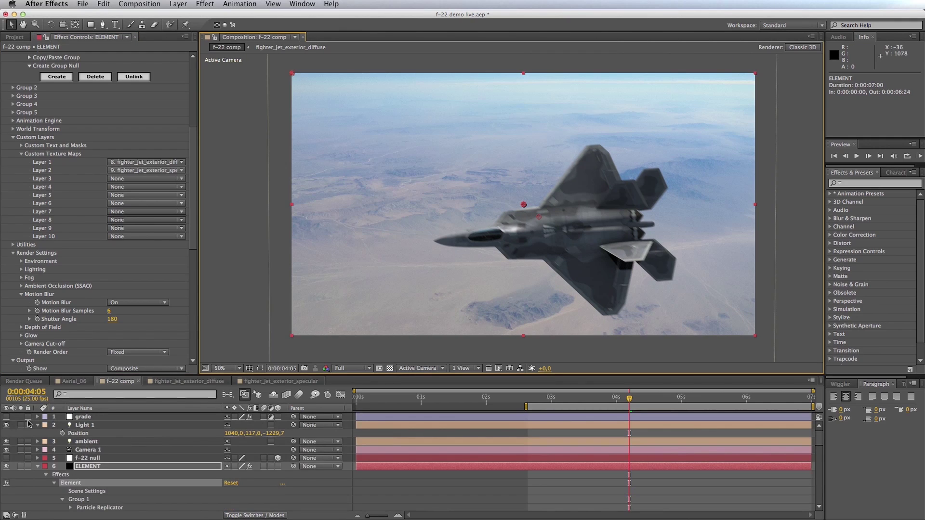
{"action": "left_click", "coordinate": [6, 425]}
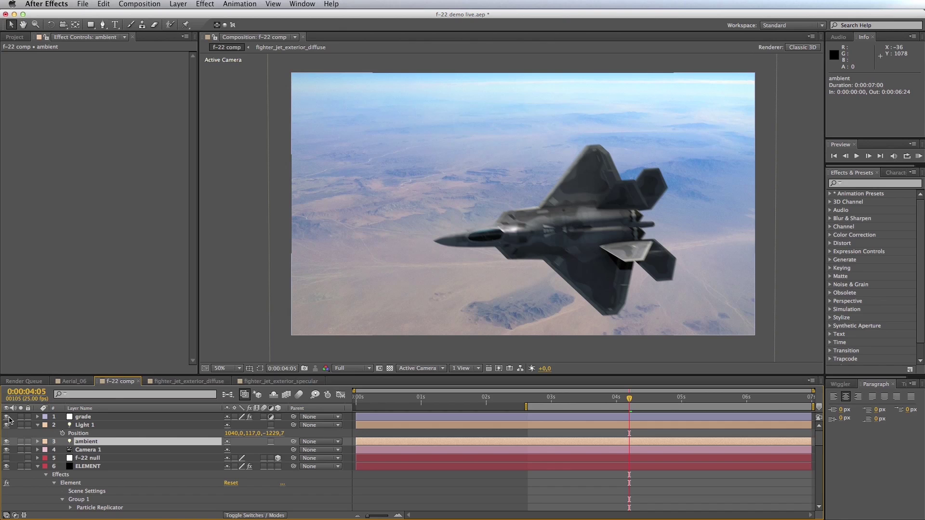